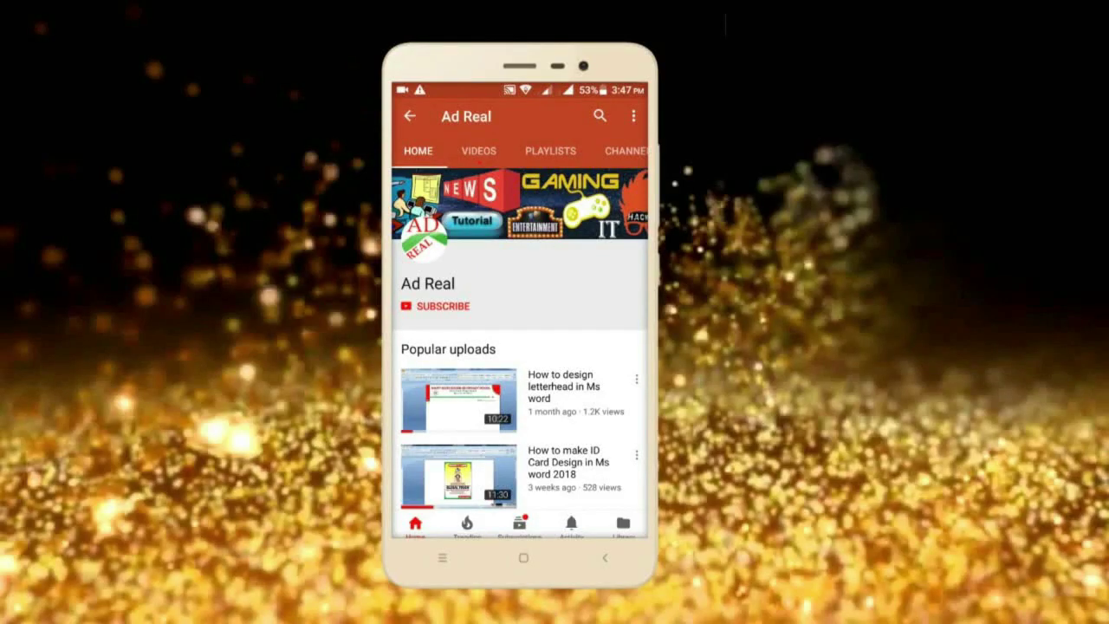
- Subscribe to the channel and switch on bell notifications for its new uploads
{"action": "left_click", "coordinate": [442, 305]}
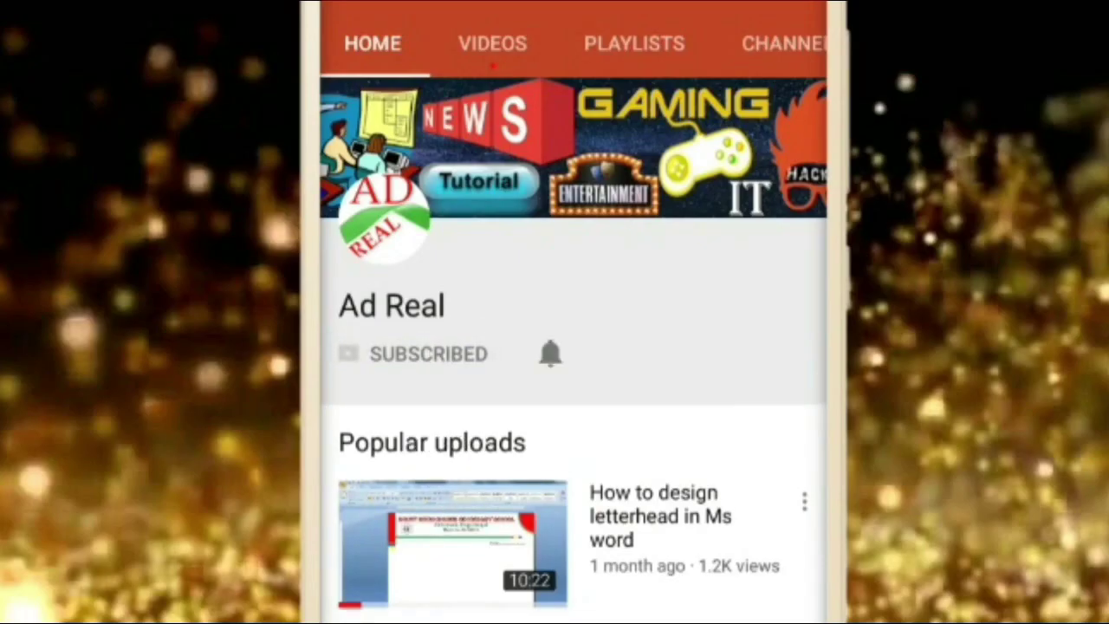
{"action": "left_click", "coordinate": [550, 351]}
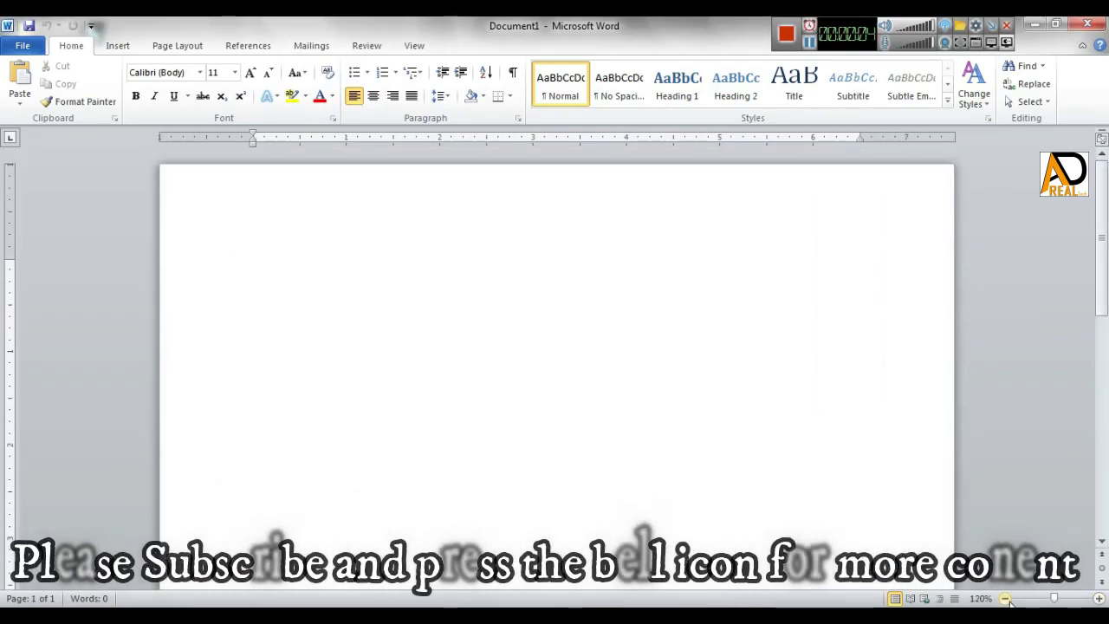
- Pick the Freeform line shape from Insert > Shapes
{"action": "scroll", "coordinate": [556, 374], "scroll_direction": "down", "scroll_amount": 1, "text": "ctrl"}
{"action": "left_click", "coordinate": [119, 46]}
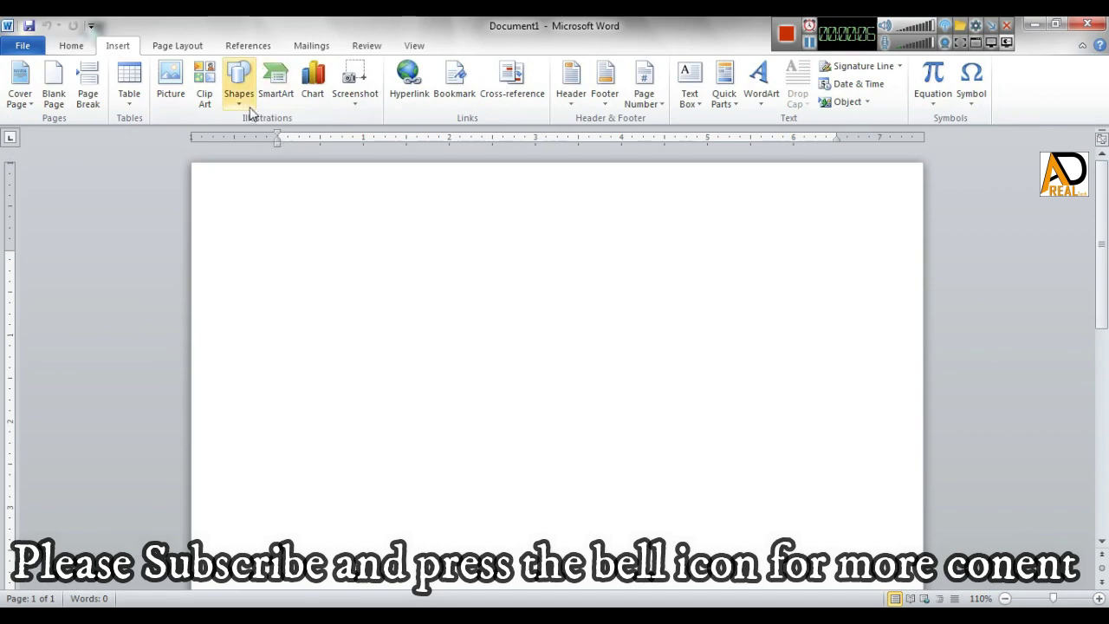
{"action": "left_click", "coordinate": [240, 72]}
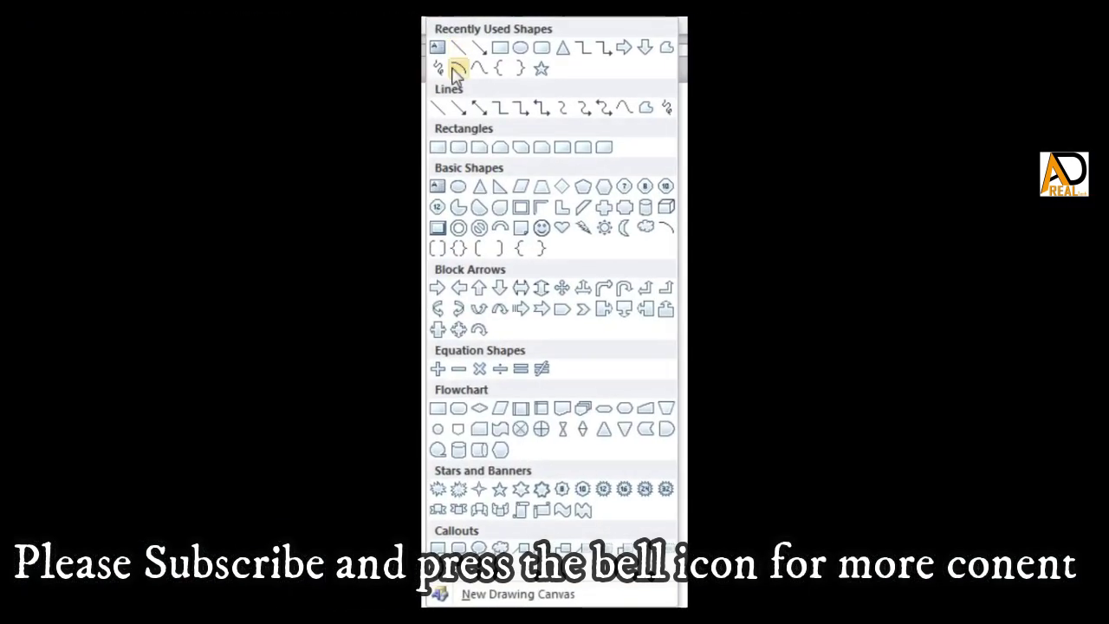
{"action": "left_click", "coordinate": [648, 109]}
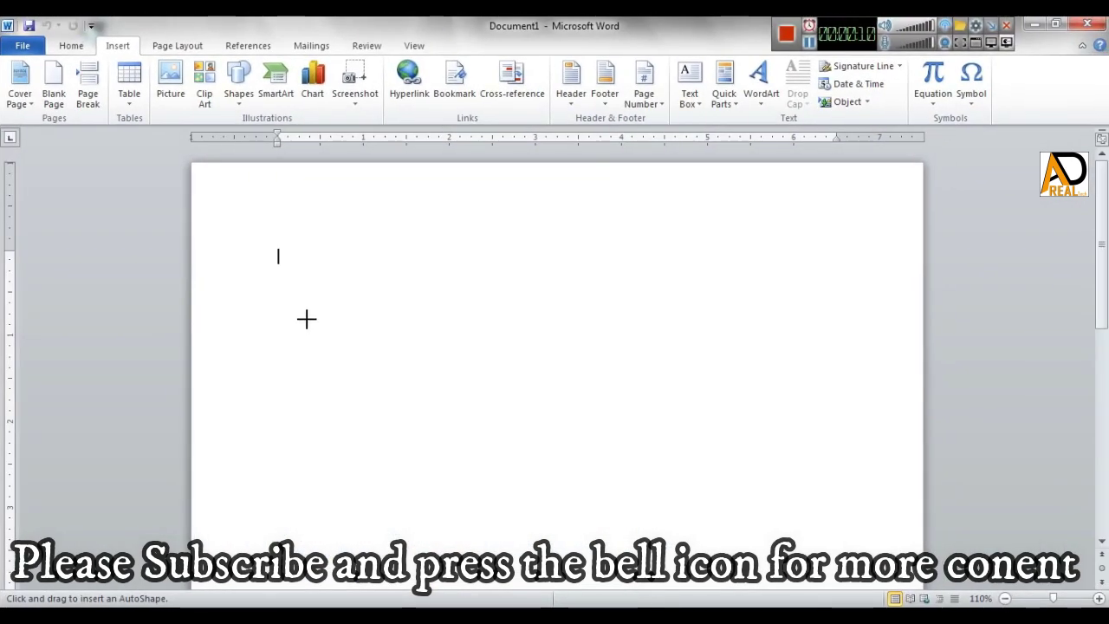
- Outline the diagonal left edge, flat trunk base, right tip and first tall spike
{"action": "mouse_move", "coordinate": [308, 316]}
{"action": "left_mouse_down"}
{"action": "mouse_move", "coordinate": [433, 426]}
{"action": "mouse_move", "coordinate": [466, 471]}
{"action": "left_mouse_up"}
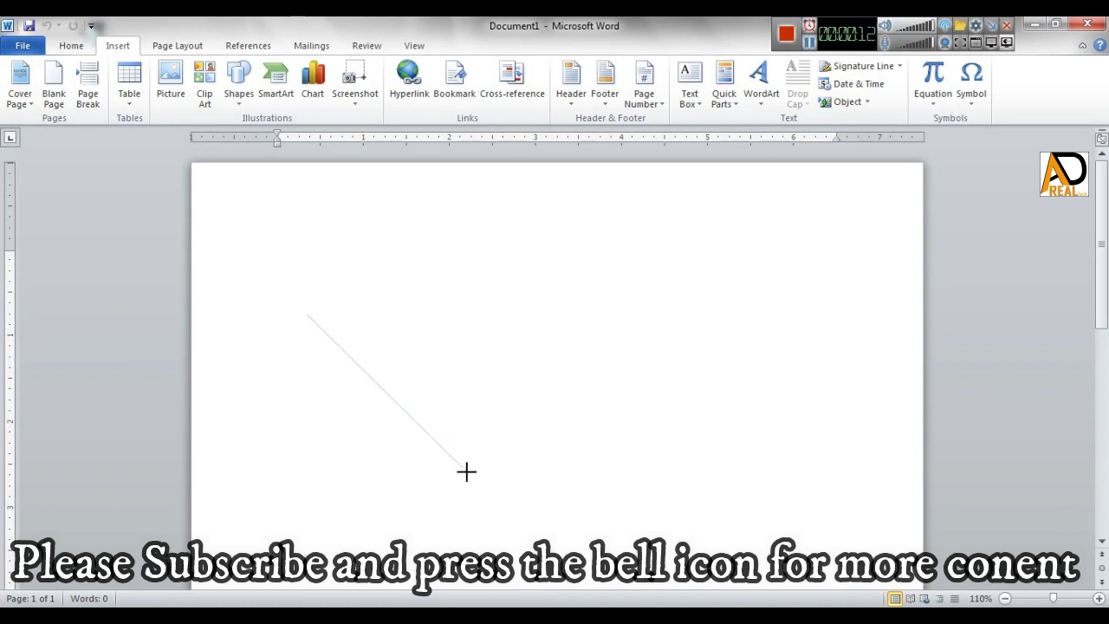
{"action": "left_click", "coordinate": [467, 471]}
{"action": "left_click", "coordinate": [540, 472]}
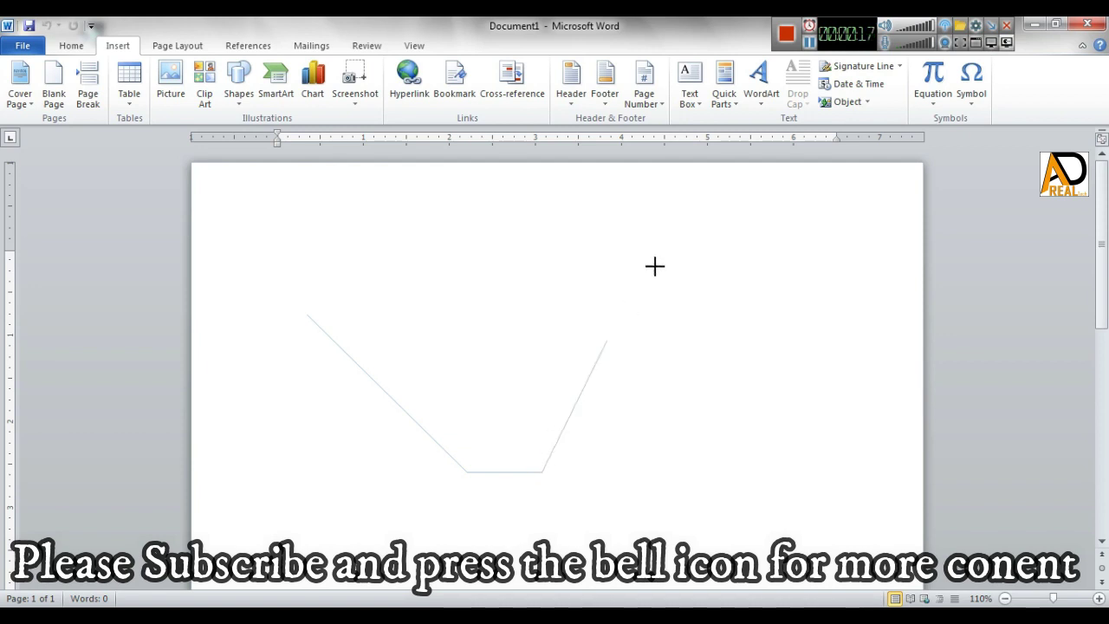
{"action": "left_click", "coordinate": [695, 309]}
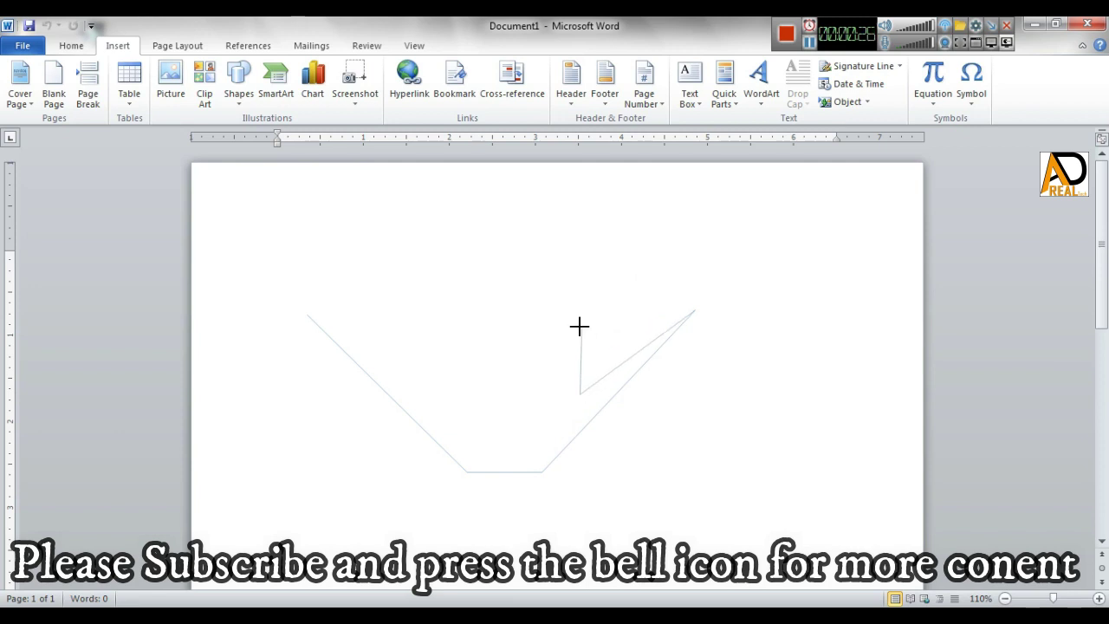
{"action": "left_click", "coordinate": [579, 321]}
{"action": "left_click", "coordinate": [558, 366]}
{"action": "left_click", "coordinate": [564, 243]}
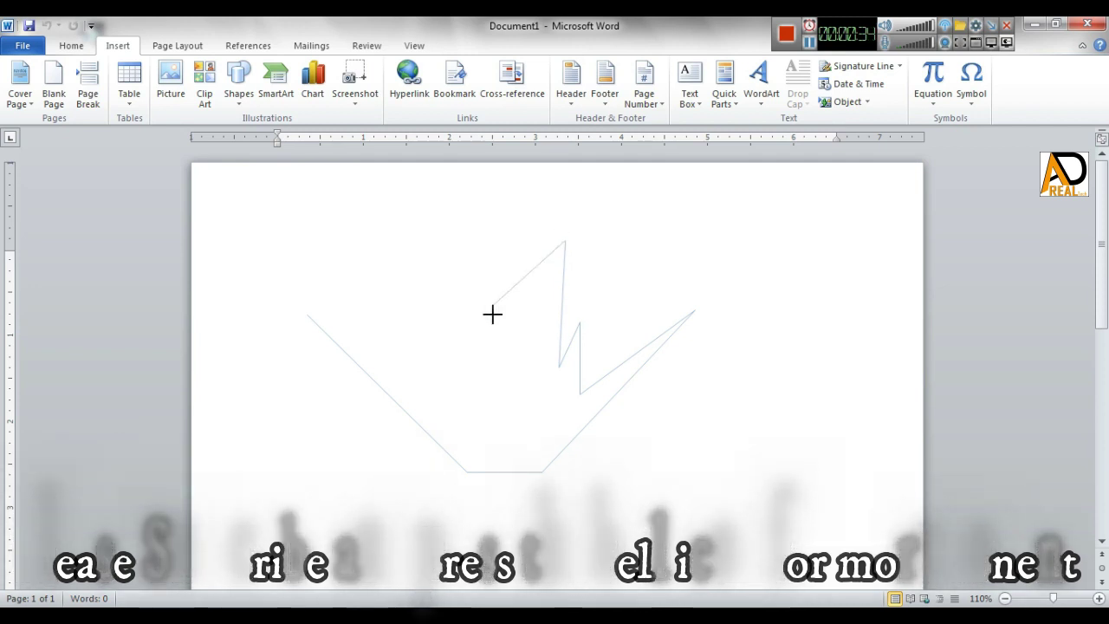
- Add the middle and left spikes, replace a misplaced vertex, and close the outline at its start
{"action": "left_click", "coordinate": [526, 319]}
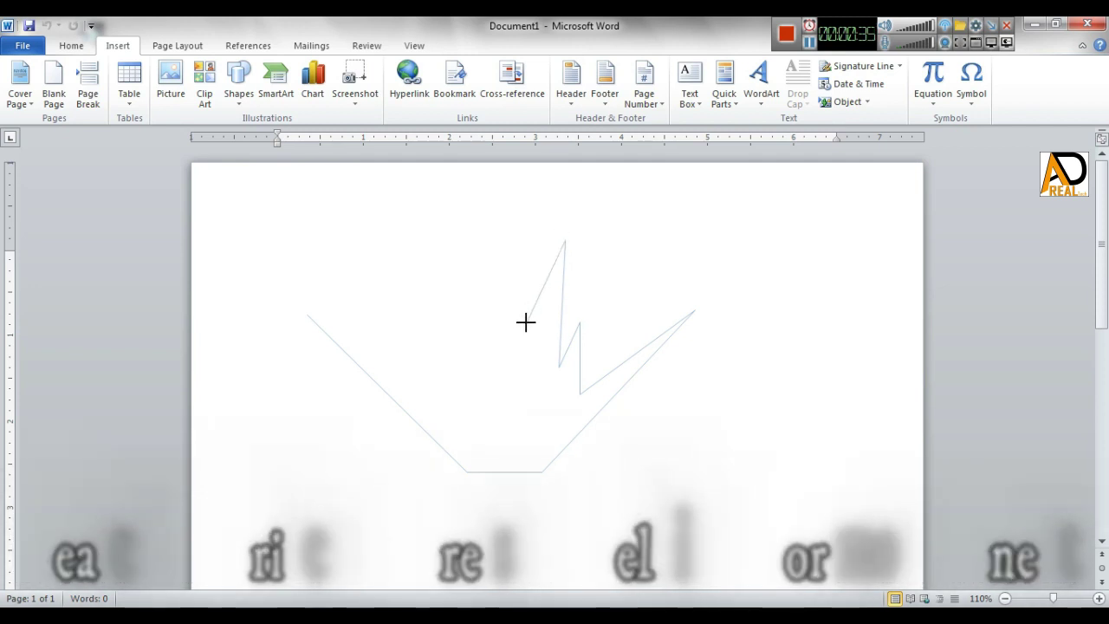
{"action": "left_click", "coordinate": [488, 242]}
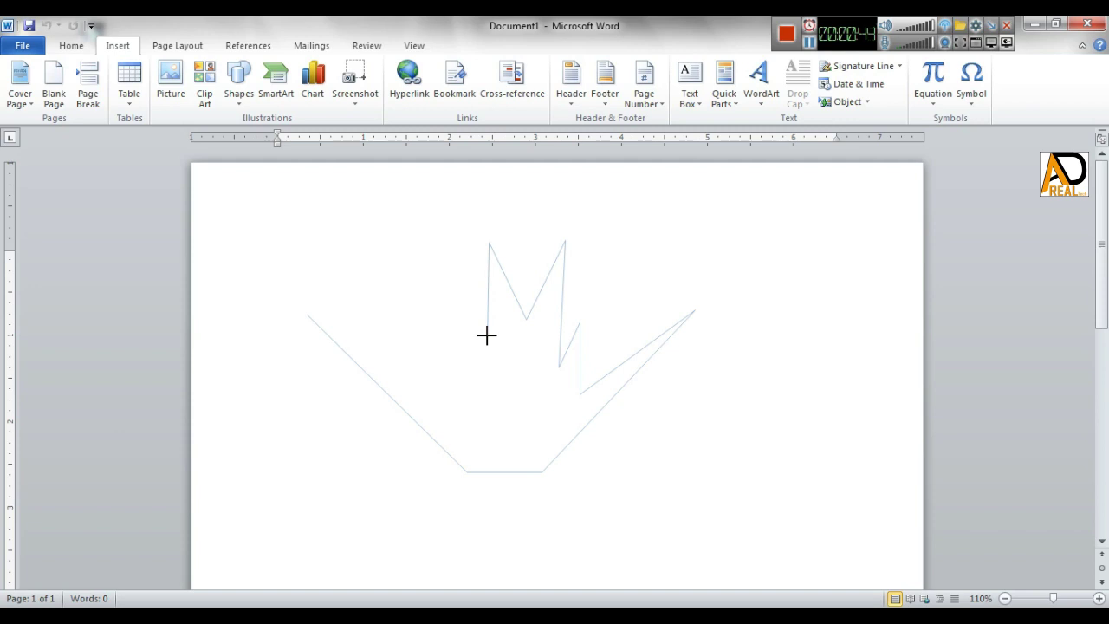
{"action": "left_click", "coordinate": [486, 336]}
{"action": "left_click", "coordinate": [409, 275]}
{"action": "left_click", "coordinate": [464, 351]}
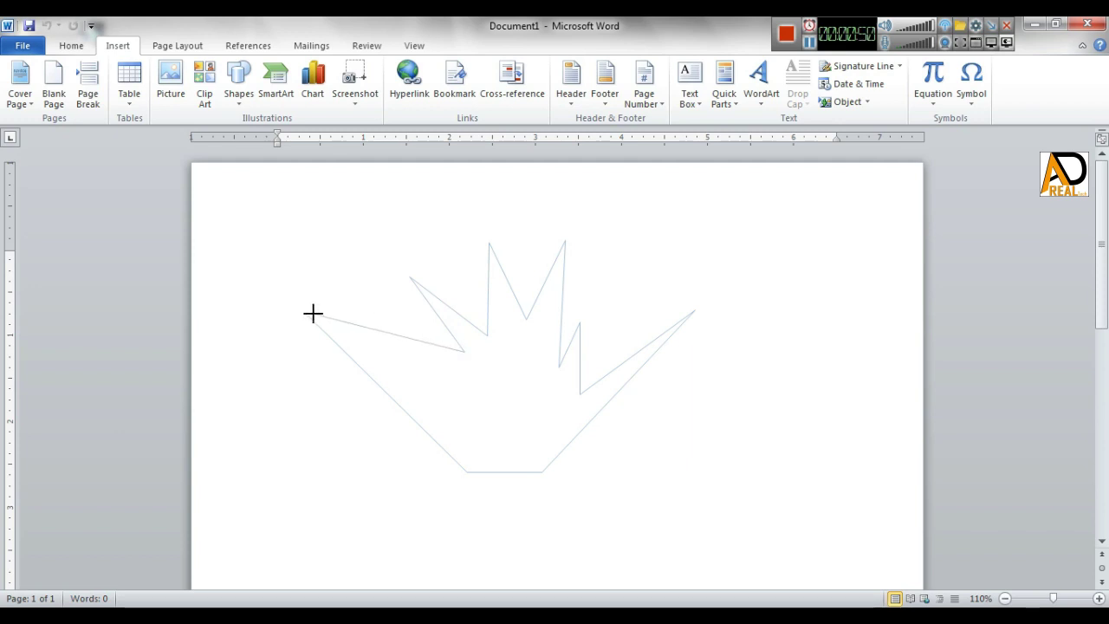
{"action": "key", "text": "BackSpace"}
{"action": "left_click", "coordinate": [454, 358]}
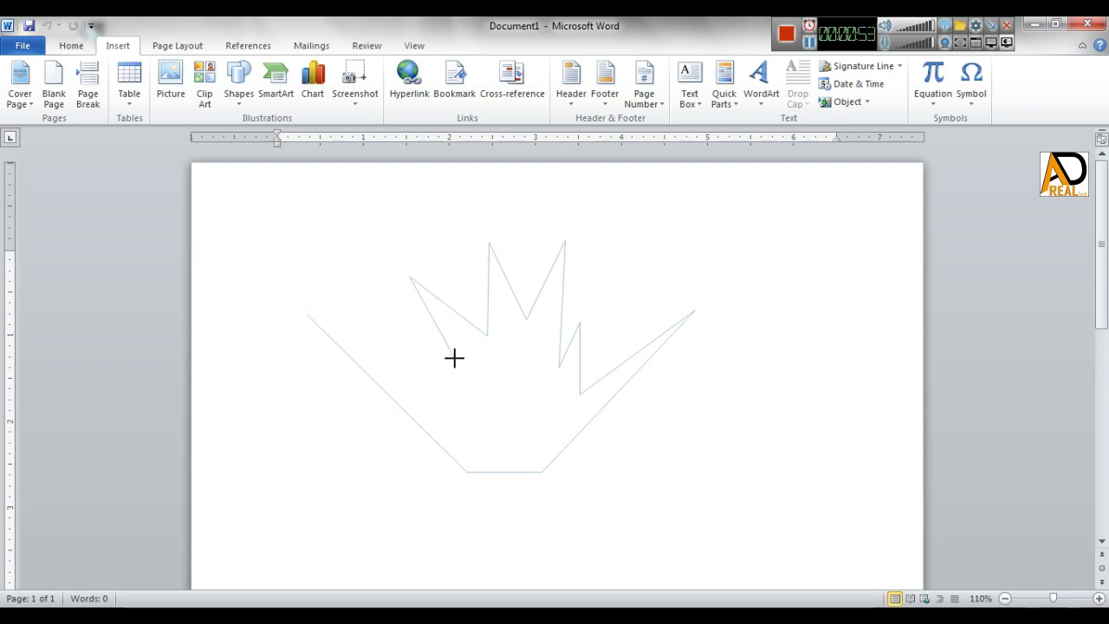
{"action": "left_click", "coordinate": [306, 313]}
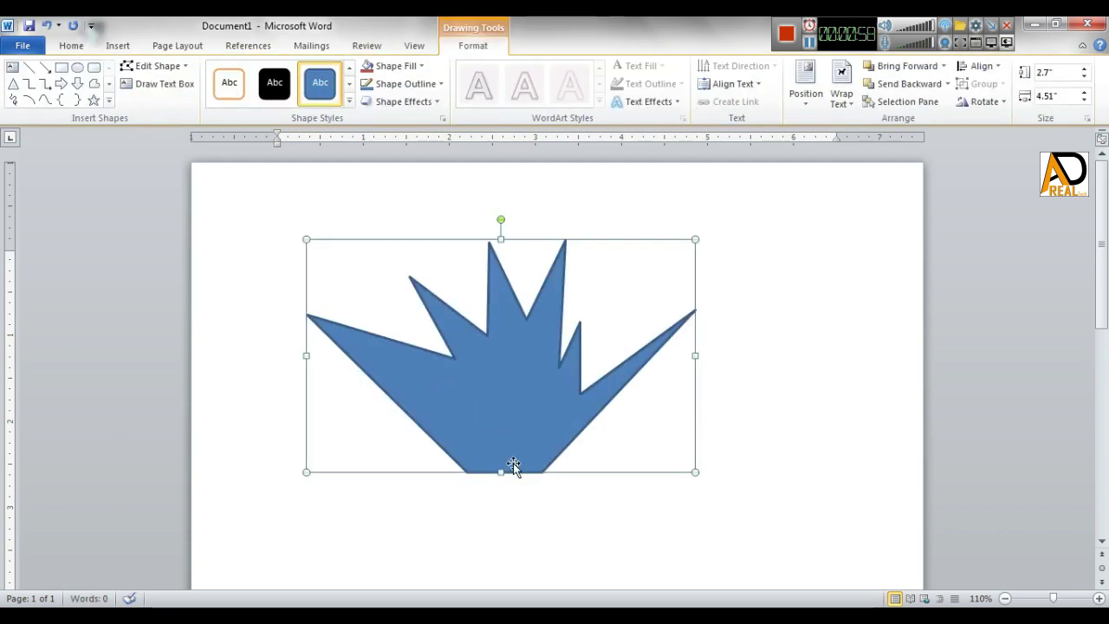
- Nudge the freeform into position and turn on Edit Points
{"action": "left_click_drag", "start_coordinate": [512, 465], "coordinate": [509, 489]}
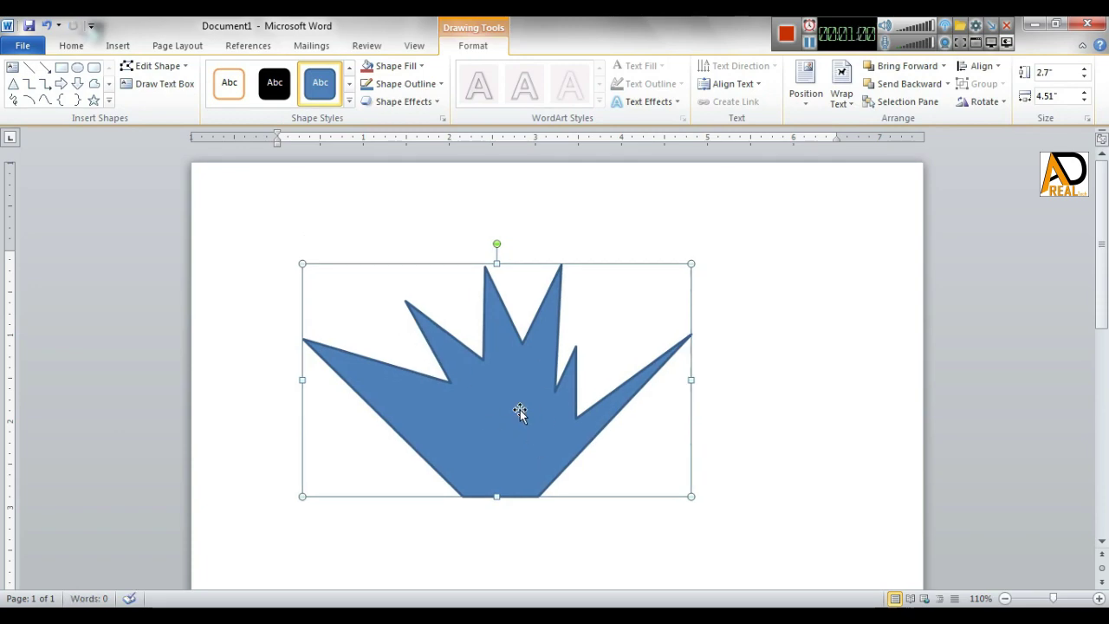
{"action": "left_click_drag", "start_coordinate": [519, 410], "coordinate": [510, 405]}
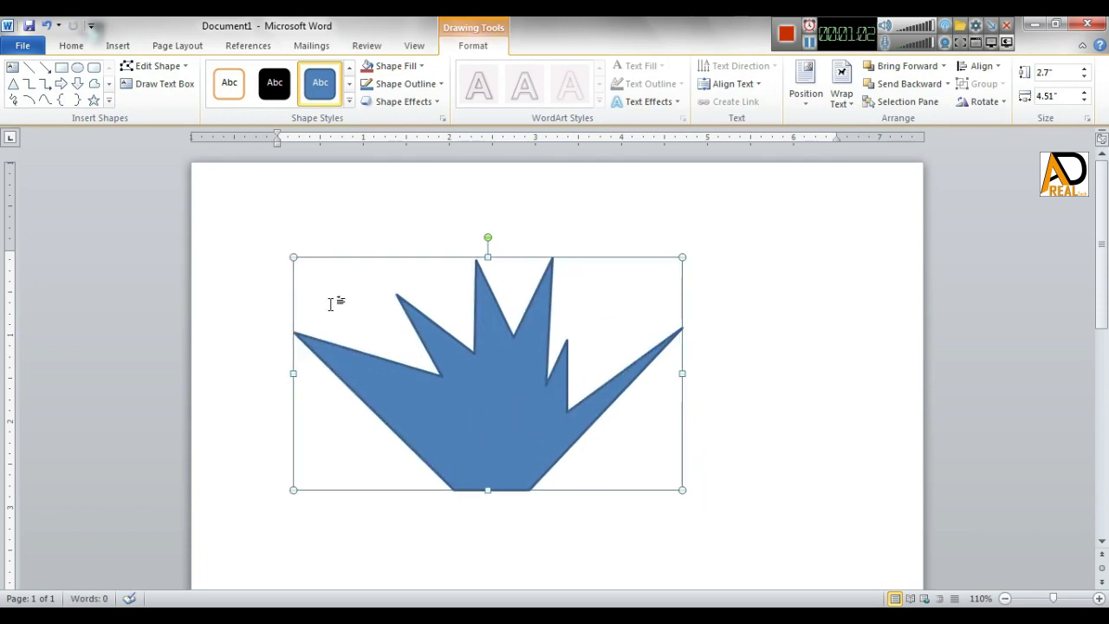
{"action": "left_click", "coordinate": [151, 66]}
{"action": "left_click", "coordinate": [174, 107]}
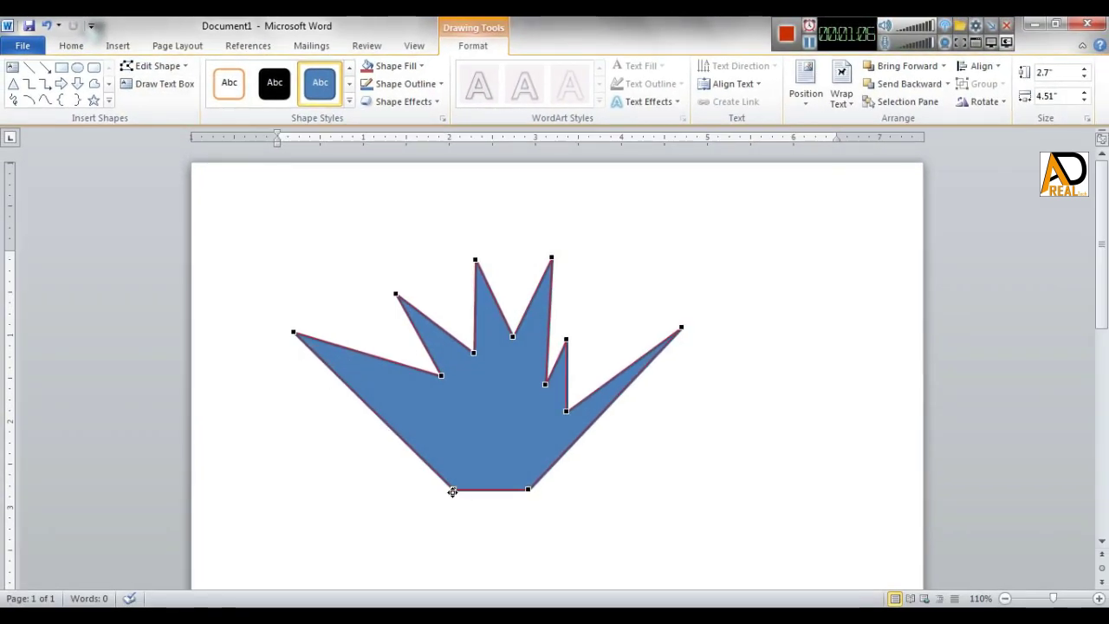
- Bend the lower-left and upper-left edges into curves using the vertex tangent handles
{"action": "left_click", "coordinate": [452, 491]}
{"action": "left_click_drag", "start_coordinate": [399, 437], "coordinate": [445, 408]}
{"action": "left_click", "coordinate": [294, 333]}
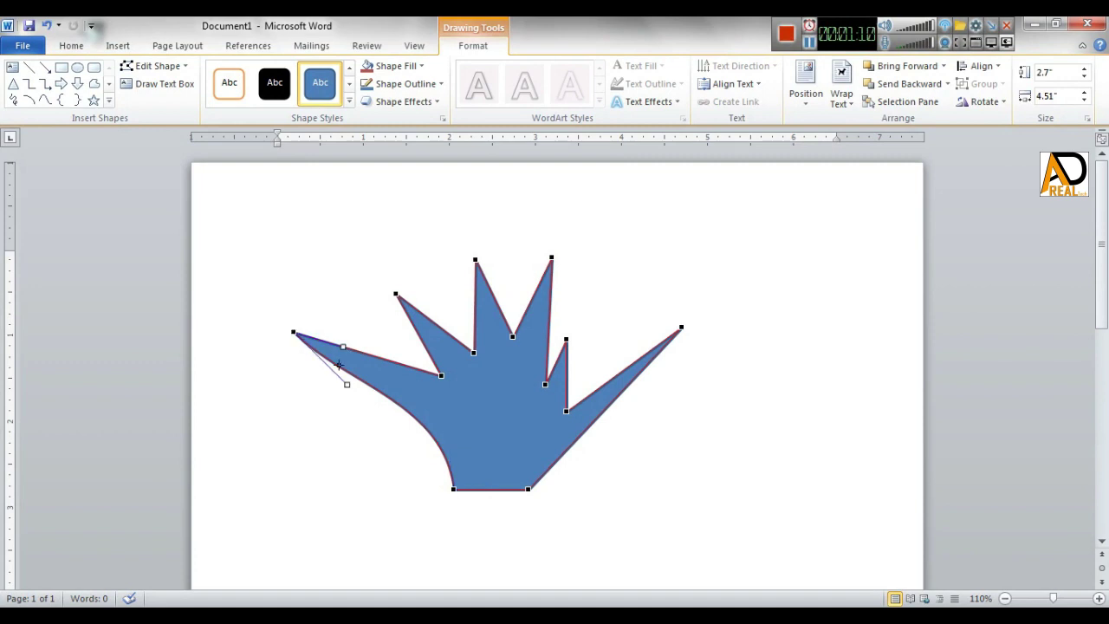
{"action": "left_click_drag", "start_coordinate": [348, 385], "coordinate": [364, 374]}
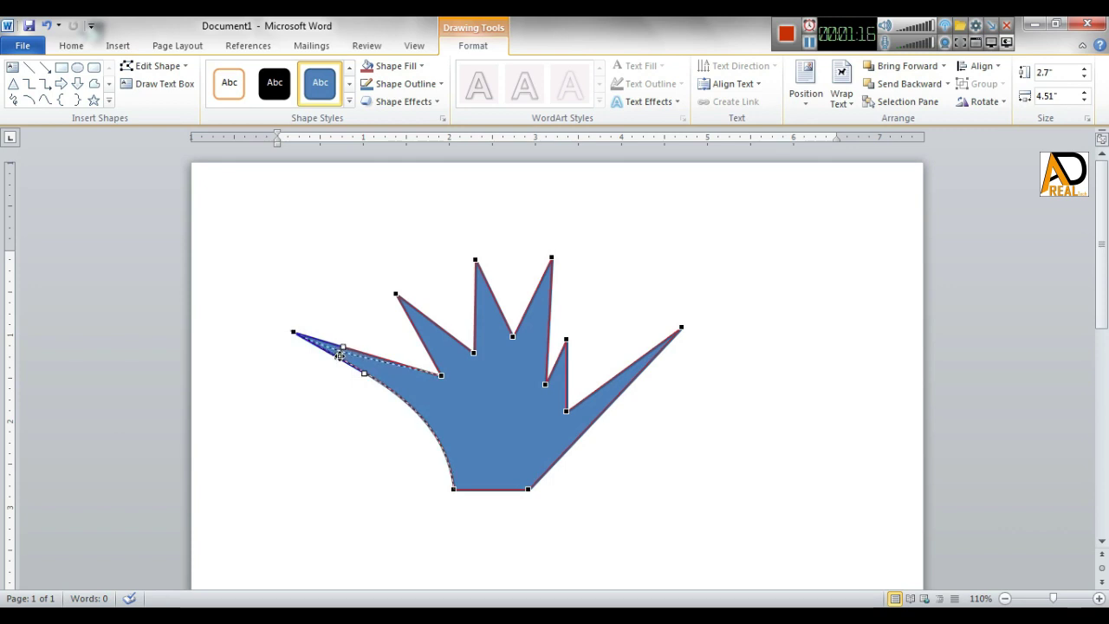
{"action": "left_click_drag", "start_coordinate": [343, 347], "coordinate": [344, 330]}
{"action": "left_click_drag", "start_coordinate": [394, 365], "coordinate": [395, 392]}
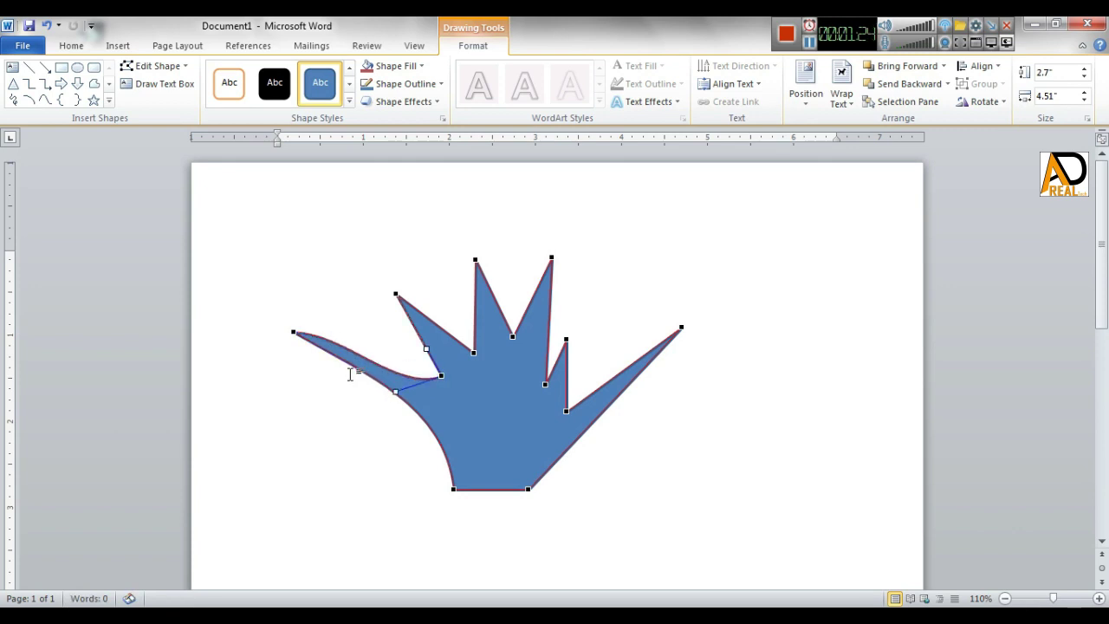
- Refine the left tip's curve and smooth the edges between the left spikes
{"action": "left_click", "coordinate": [294, 333]}
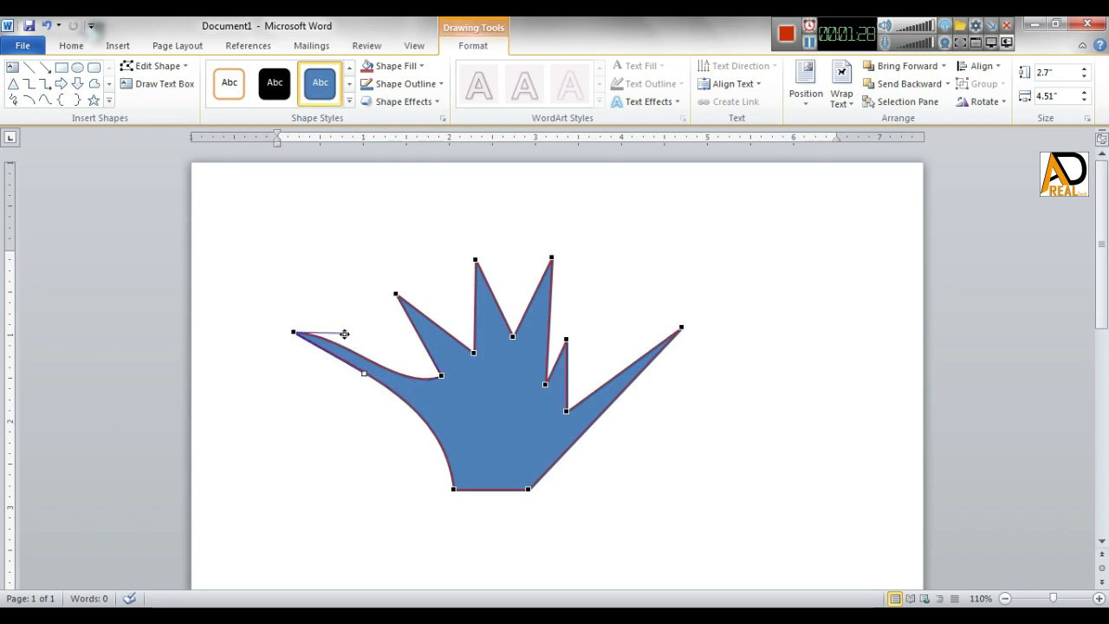
{"action": "left_click_drag", "start_coordinate": [345, 333], "coordinate": [345, 339]}
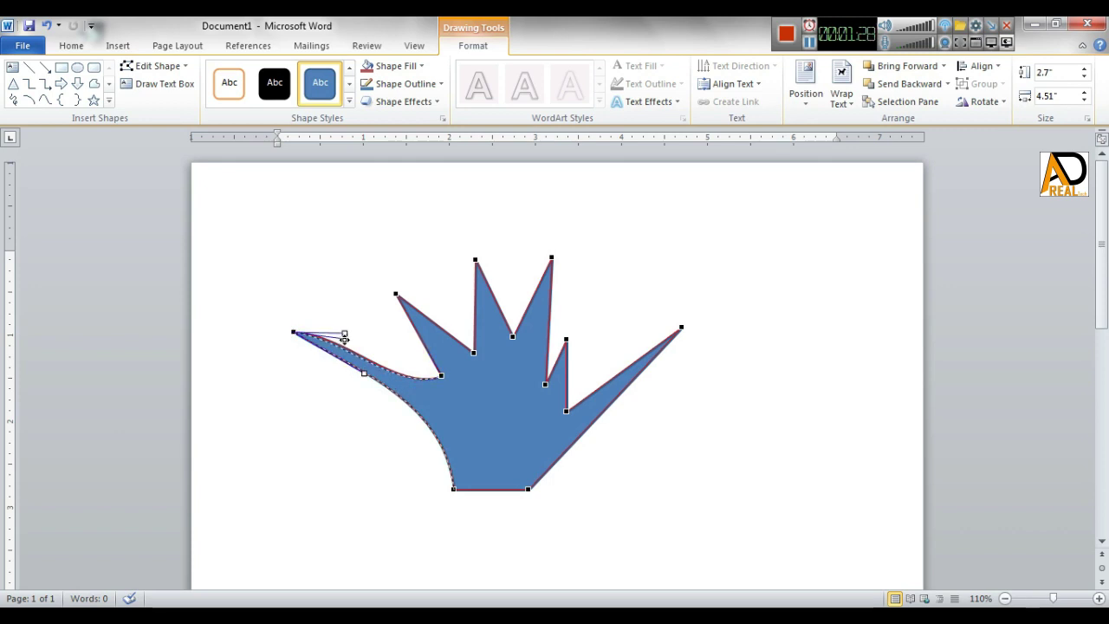
{"action": "left_click", "coordinate": [441, 374]}
{"action": "left_click_drag", "start_coordinate": [428, 348], "coordinate": [454, 345]}
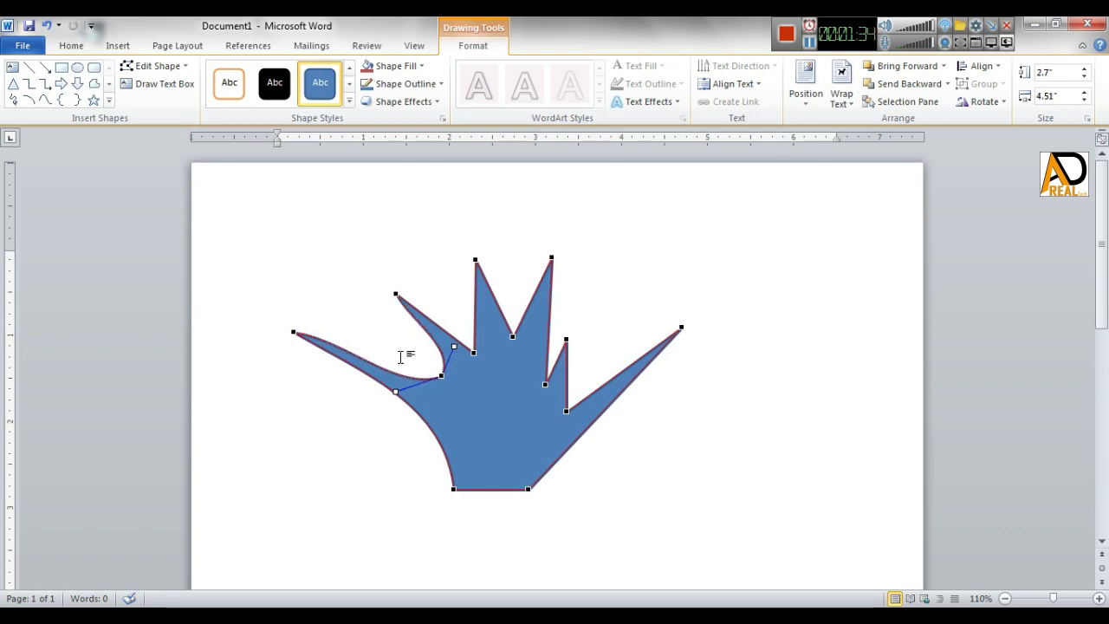
{"action": "left_click", "coordinate": [476, 352]}
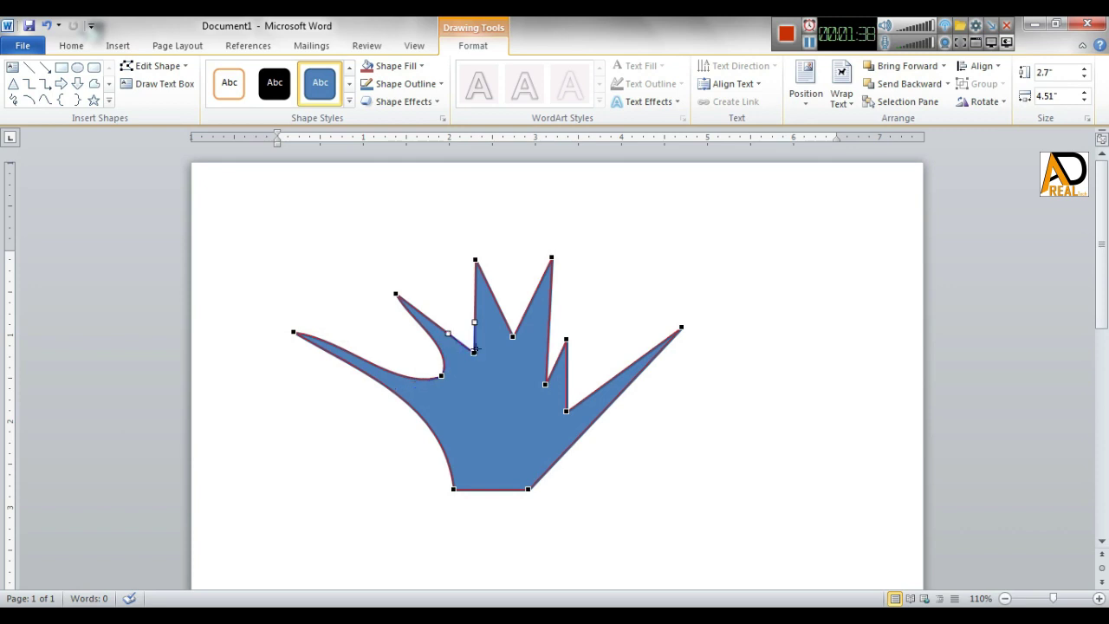
{"action": "mouse_move", "coordinate": [476, 321]}
{"action": "left_mouse_down"}
{"action": "mouse_move", "coordinate": [455, 320]}
{"action": "mouse_move", "coordinate": [471, 264]}
{"action": "left_mouse_up"}
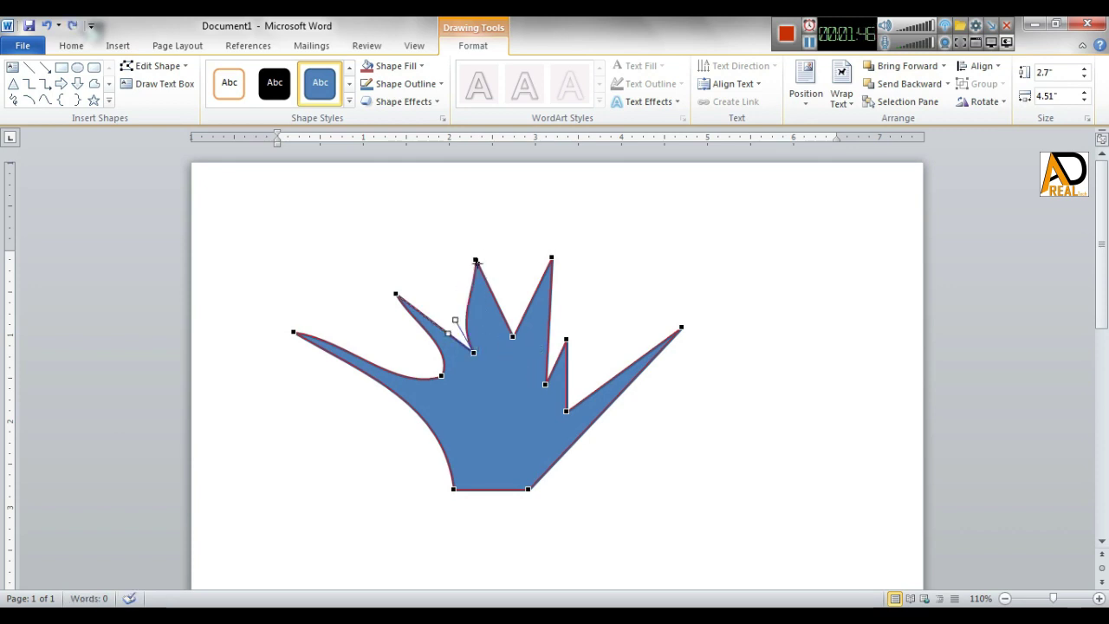
- Curve both edges of the middle spike and nudge its base vertex
{"action": "left_click", "coordinate": [477, 260]}
{"action": "left_click_drag", "start_coordinate": [476, 293], "coordinate": [461, 295]}
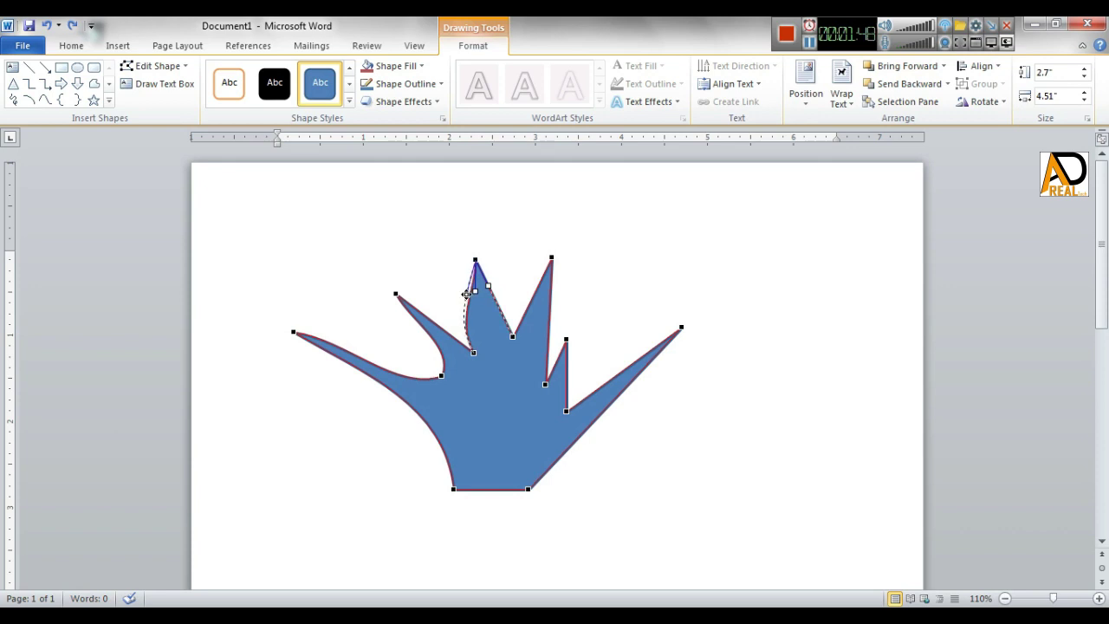
{"action": "left_click", "coordinate": [511, 336]}
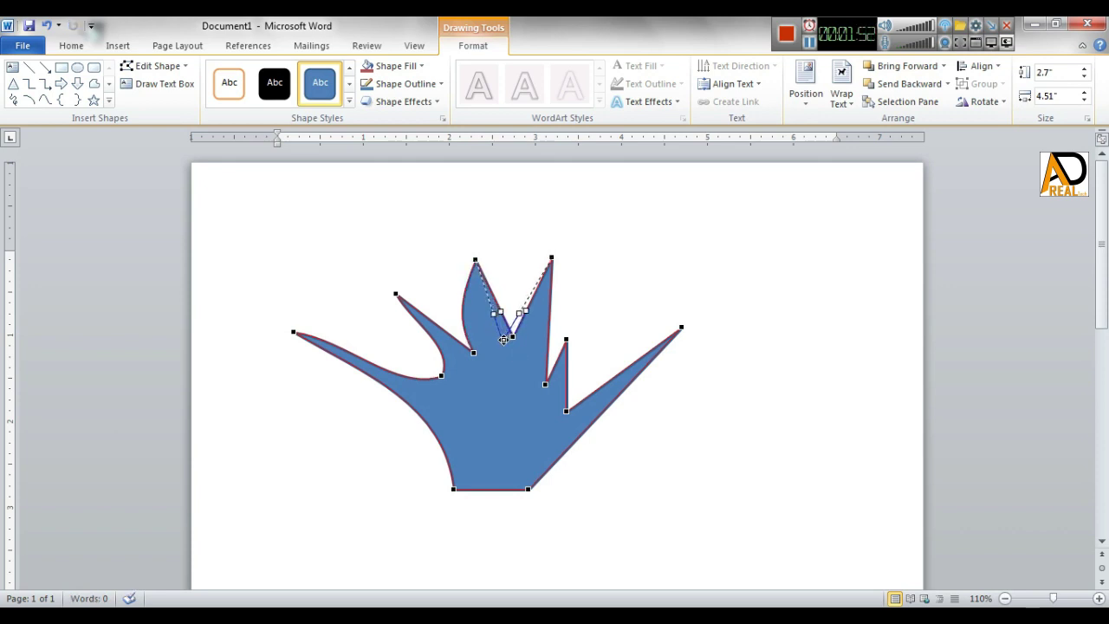
{"action": "mouse_move", "coordinate": [509, 336]}
{"action": "left_mouse_down"}
{"action": "mouse_move", "coordinate": [501, 343]}
{"action": "mouse_move", "coordinate": [477, 325]}
{"action": "left_mouse_up"}
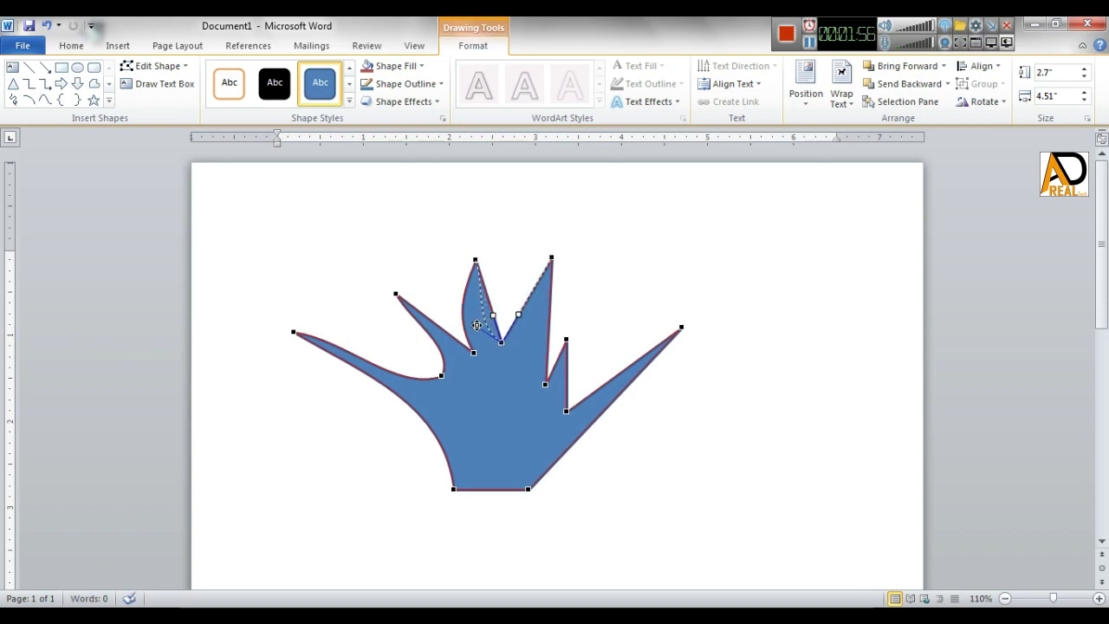
{"action": "left_click_drag", "start_coordinate": [476, 324], "coordinate": [472, 325]}
{"action": "left_click", "coordinate": [475, 260]}
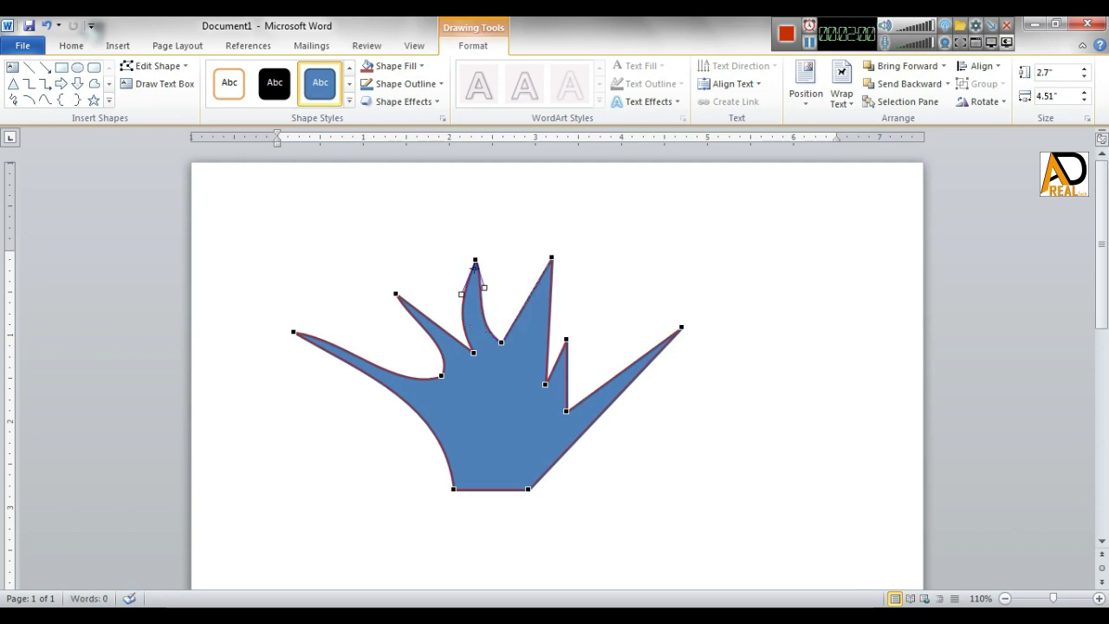
{"action": "left_click_drag", "start_coordinate": [484, 287], "coordinate": [476, 292]}
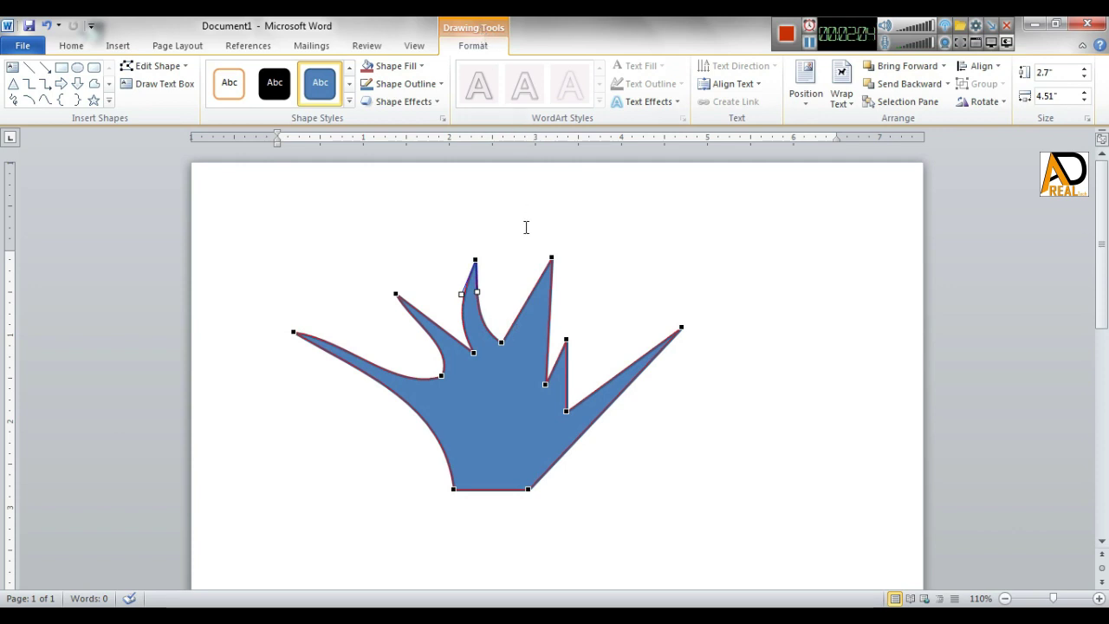
- Bend the tall right spike's edges into slender curves tapering to a hooked tip
{"action": "left_click", "coordinate": [550, 259]}
{"action": "left_click", "coordinate": [501, 340]}
{"action": "left_click_drag", "start_coordinate": [527, 326], "coordinate": [526, 325]}
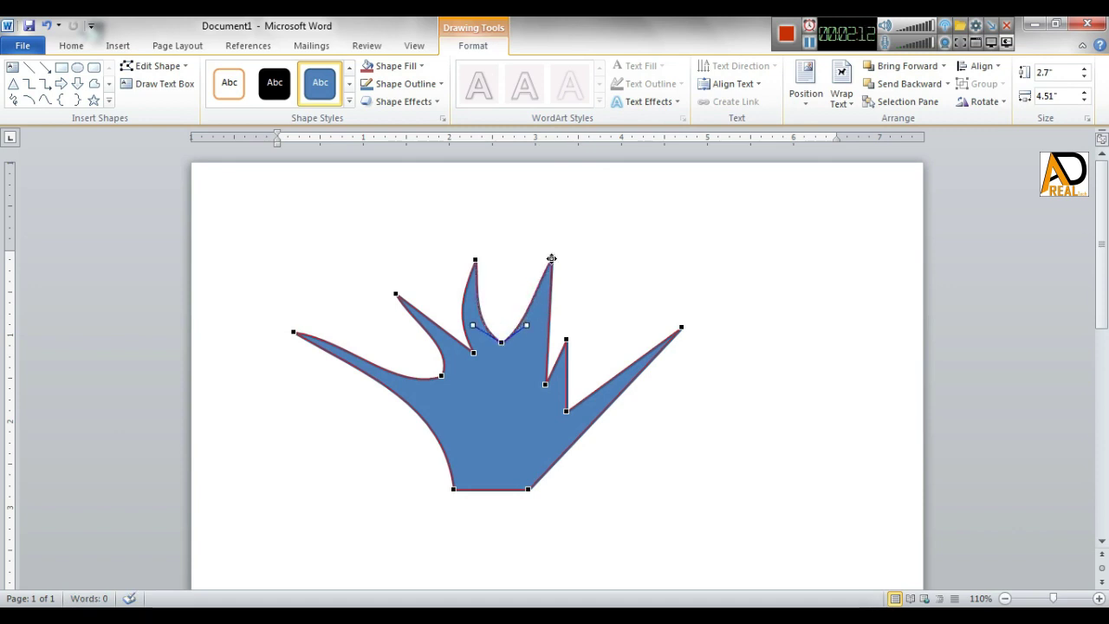
{"action": "left_click", "coordinate": [551, 259]}
{"action": "left_click_drag", "start_coordinate": [535, 283], "coordinate": [515, 285]}
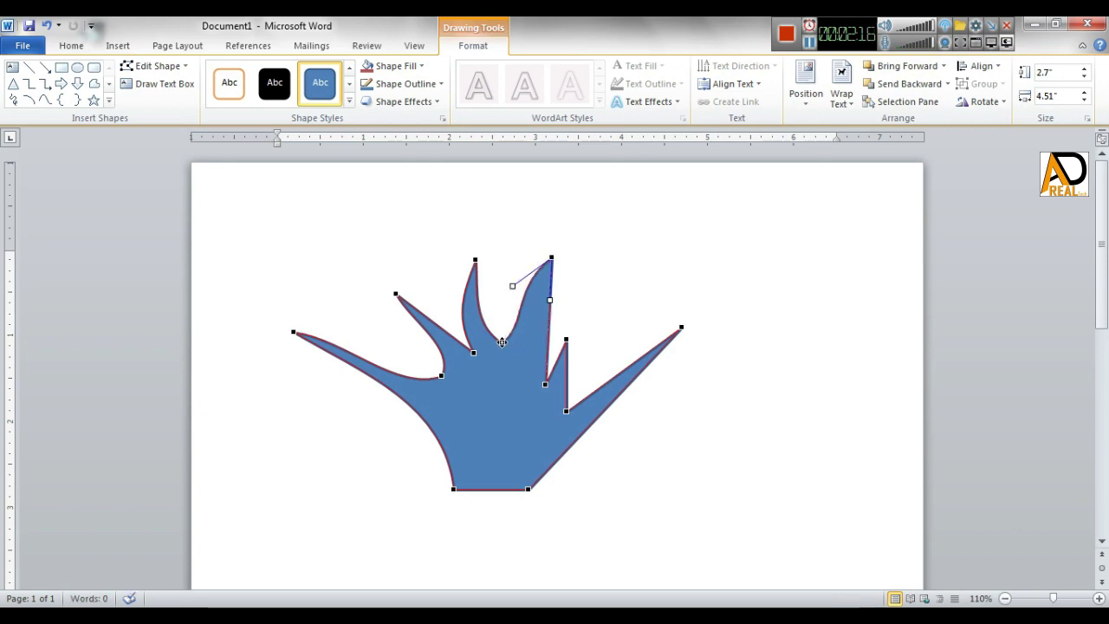
{"action": "left_click", "coordinate": [500, 342]}
{"action": "left_click_drag", "start_coordinate": [526, 324], "coordinate": [518, 353]}
{"action": "left_click", "coordinate": [544, 383]}
{"action": "left_click", "coordinate": [552, 257]}
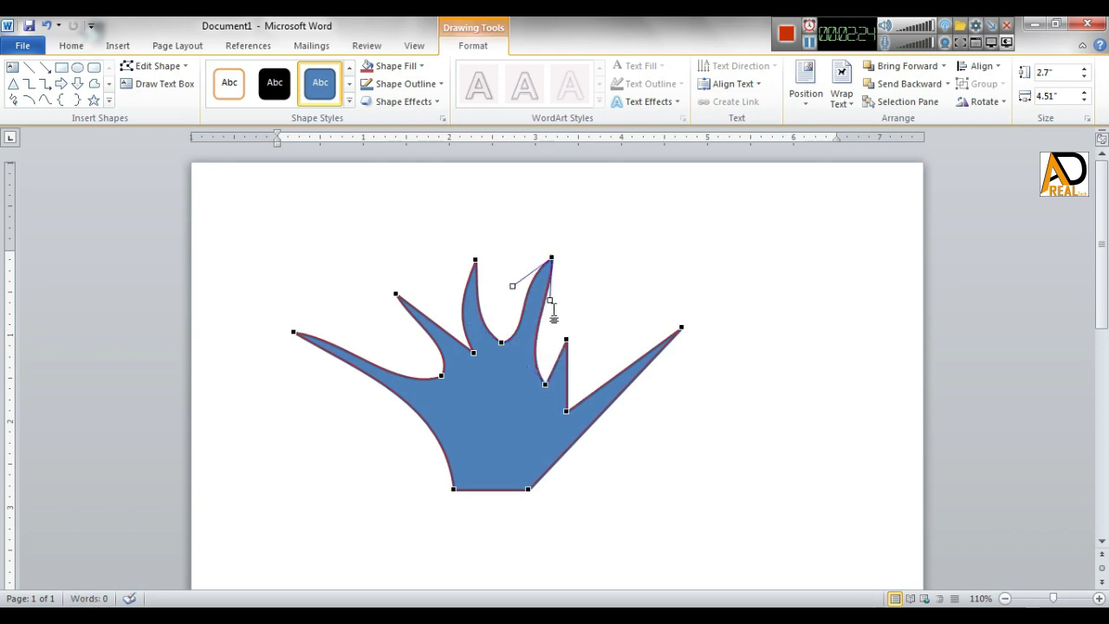
{"action": "mouse_move", "coordinate": [549, 300]}
{"action": "left_mouse_down"}
{"action": "mouse_move", "coordinate": [528, 319]}
{"action": "mouse_move", "coordinate": [512, 297]}
{"action": "left_mouse_up"}
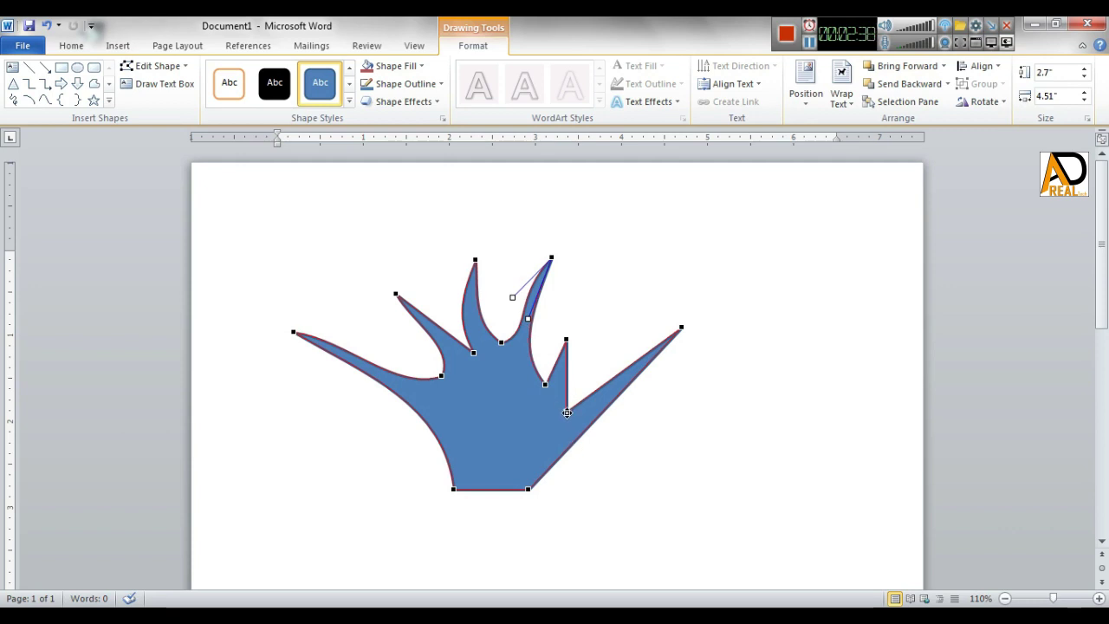
- Curve the edges of the short right branch
{"action": "left_click", "coordinate": [566, 412]}
{"action": "left_click_drag", "start_coordinate": [564, 390], "coordinate": [550, 392]}
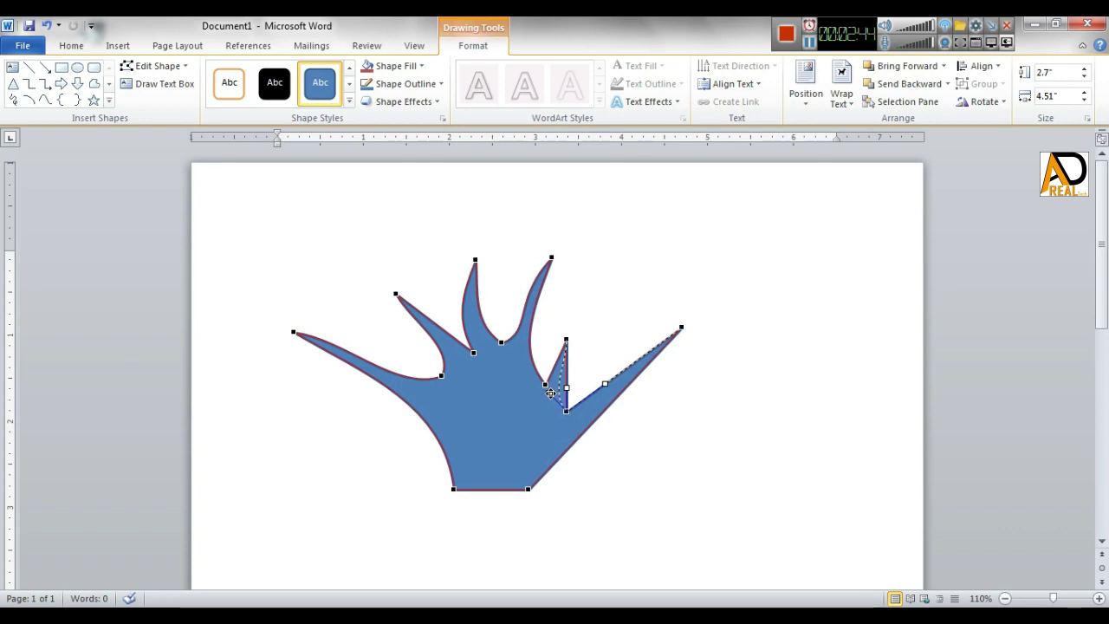
{"action": "left_click_drag", "start_coordinate": [550, 393], "coordinate": [551, 393]}
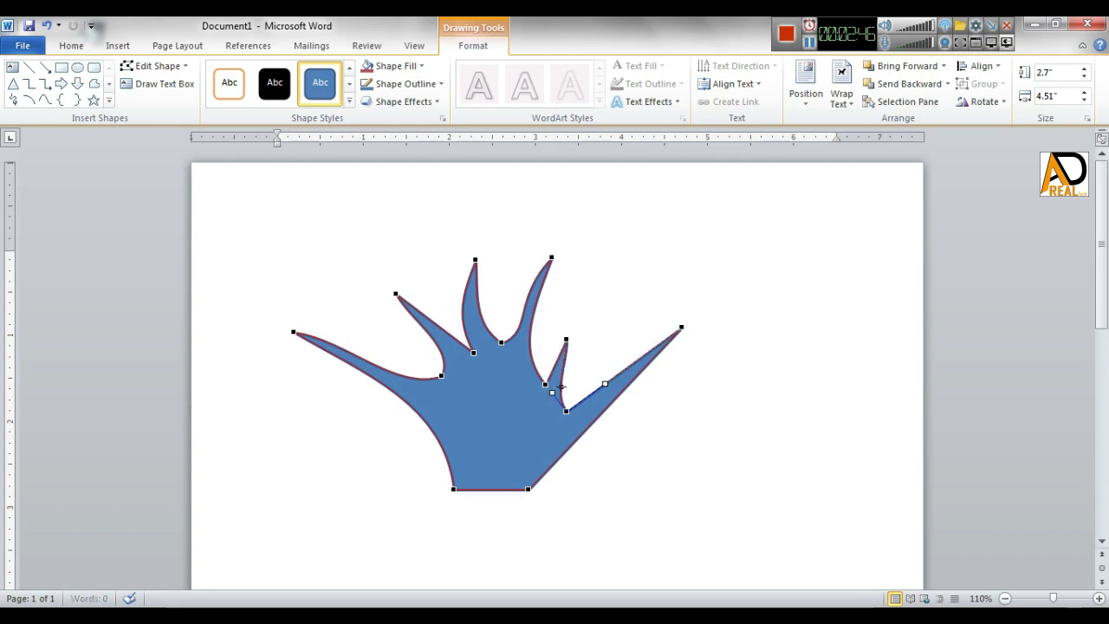
{"action": "left_click", "coordinate": [567, 340]}
{"action": "left_click_drag", "start_coordinate": [567, 365], "coordinate": [561, 369]}
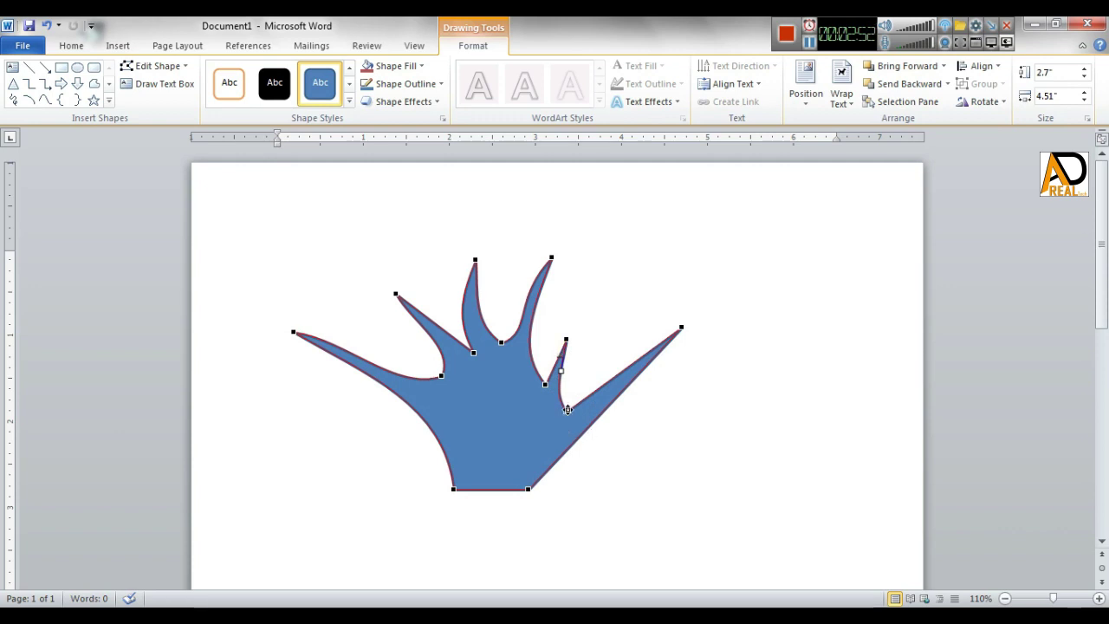
- Curve the long right arm's inner and upper edges
{"action": "left_click", "coordinate": [567, 410]}
{"action": "left_click_drag", "start_coordinate": [606, 384], "coordinate": [613, 387]}
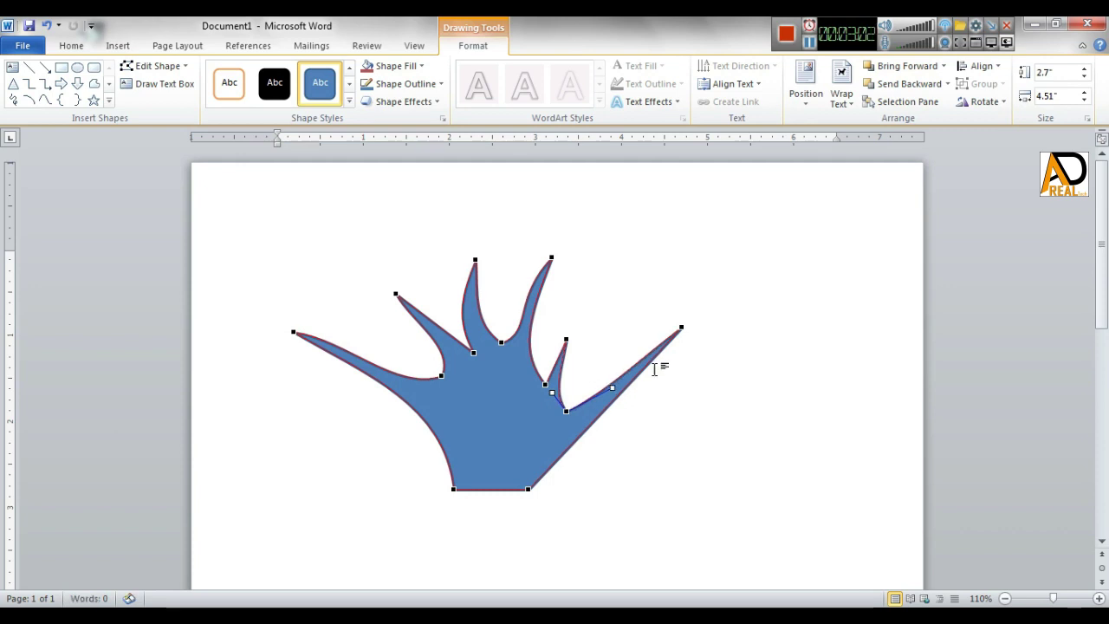
{"action": "left_click", "coordinate": [681, 327]}
{"action": "left_click_drag", "start_coordinate": [643, 355], "coordinate": [632, 344]}
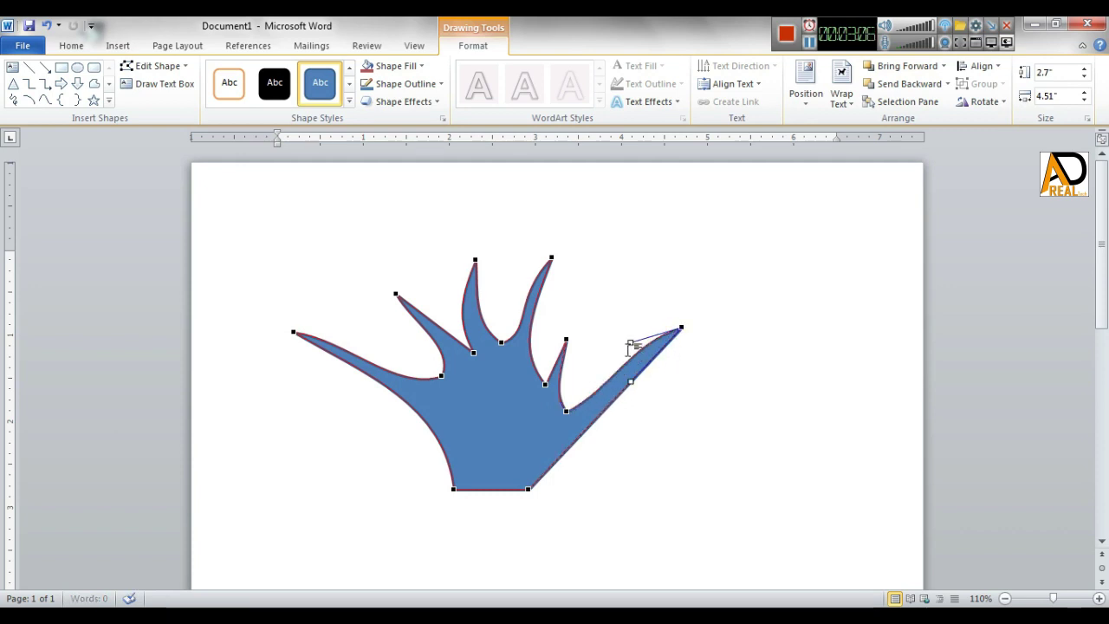
{"action": "left_click", "coordinate": [567, 410]}
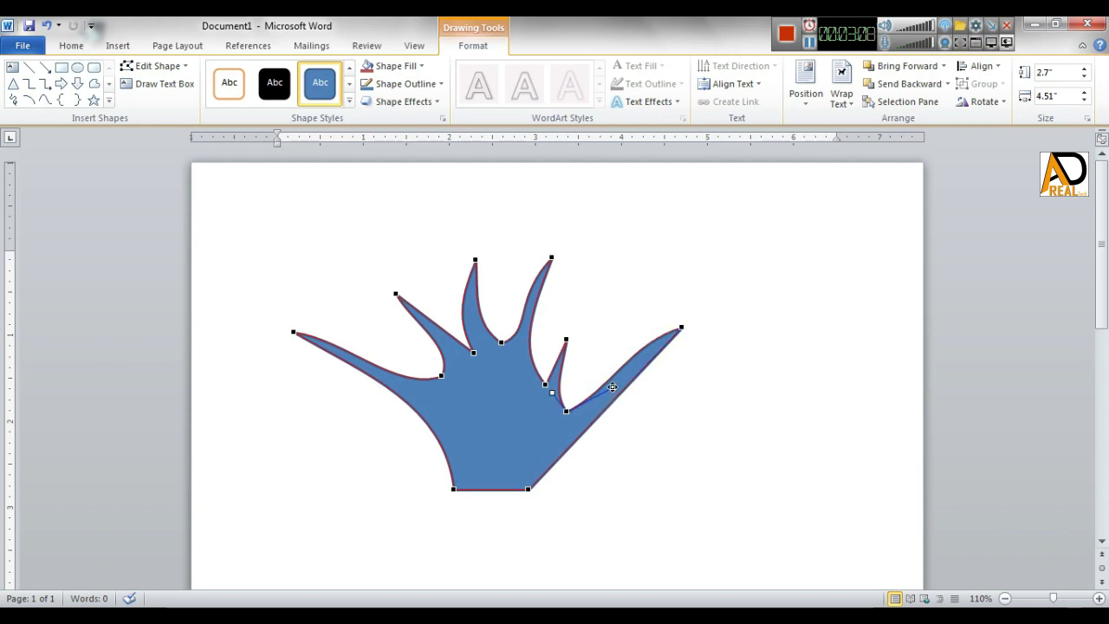
{"action": "left_click_drag", "start_coordinate": [611, 386], "coordinate": [613, 388]}
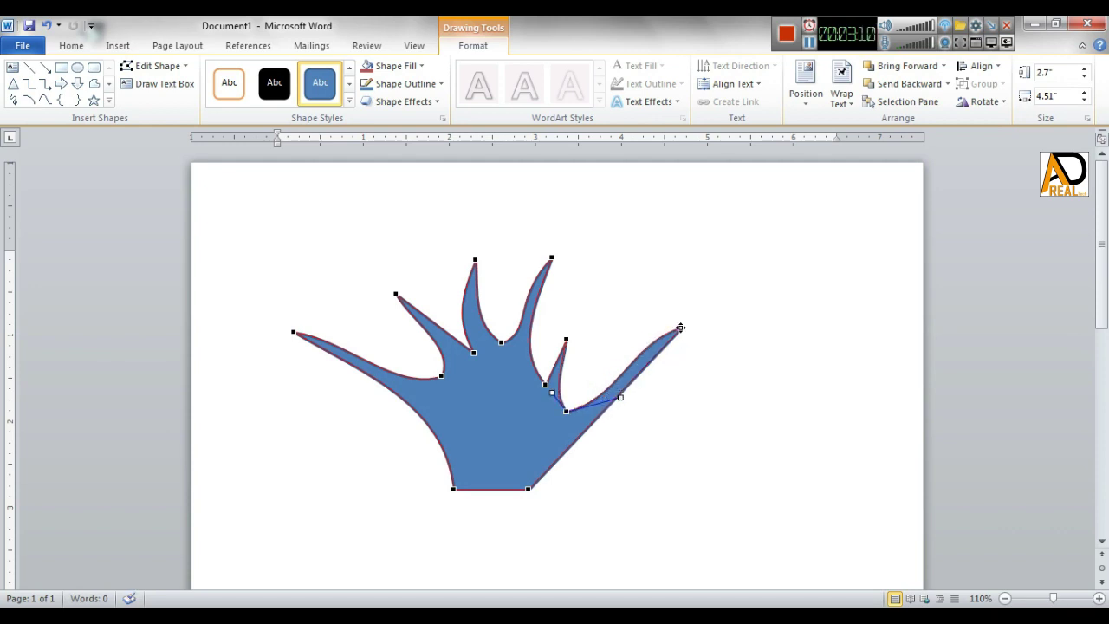
{"action": "left_click", "coordinate": [681, 327]}
{"action": "left_click_drag", "start_coordinate": [631, 342], "coordinate": [608, 366]}
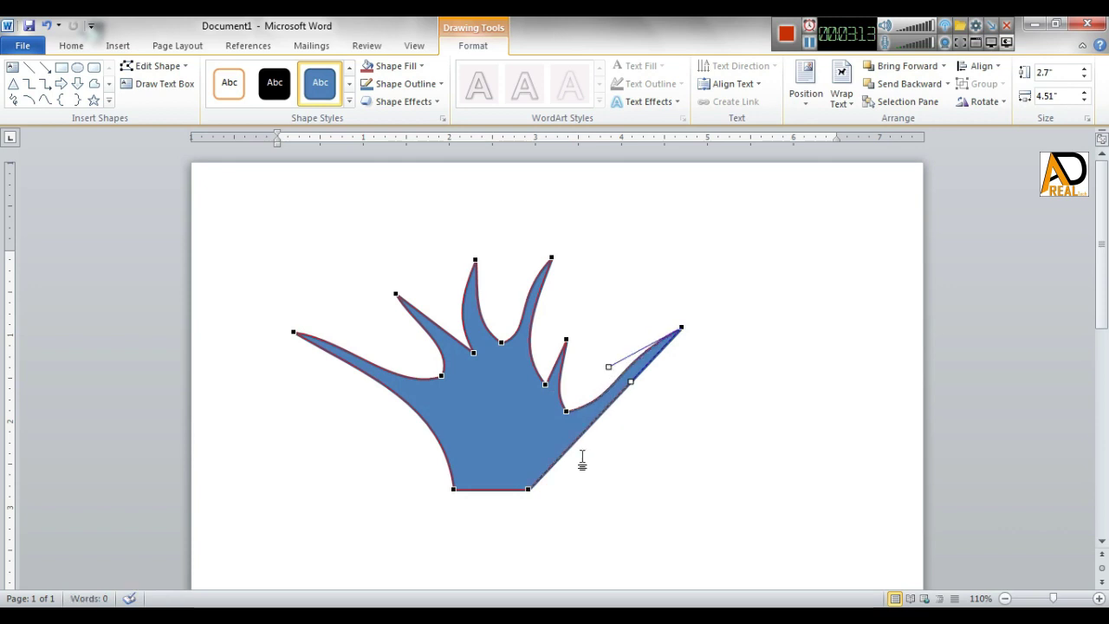
- Curve the trunk's lower-right side and lift the right arm's inner curve
{"action": "left_click", "coordinate": [528, 487]}
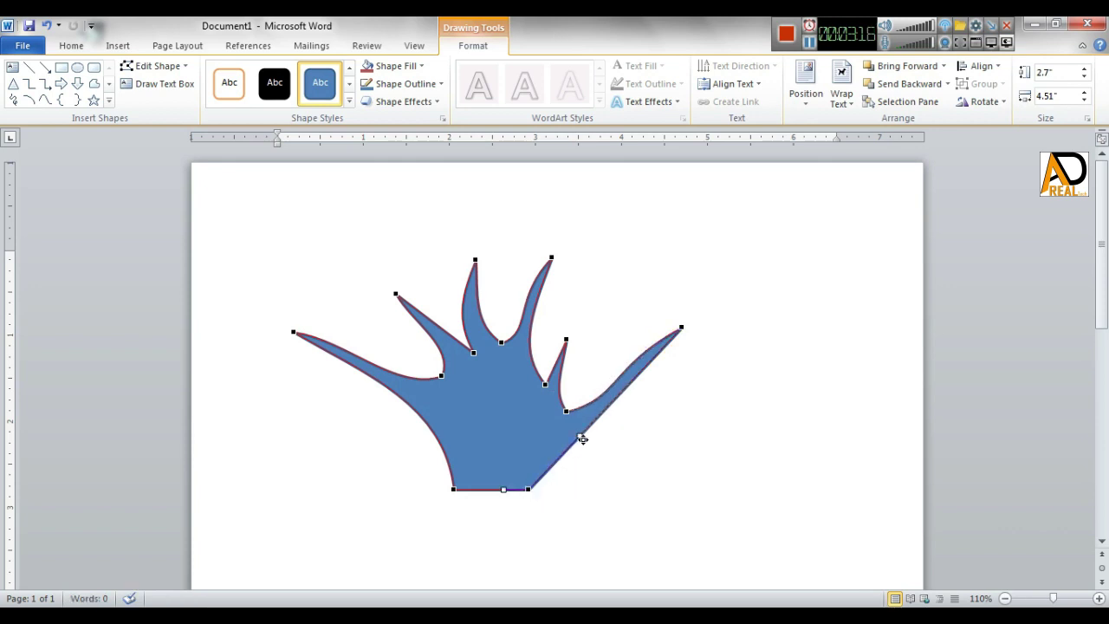
{"action": "left_click_drag", "start_coordinate": [579, 436], "coordinate": [546, 444]}
{"action": "left_click", "coordinate": [684, 327]}
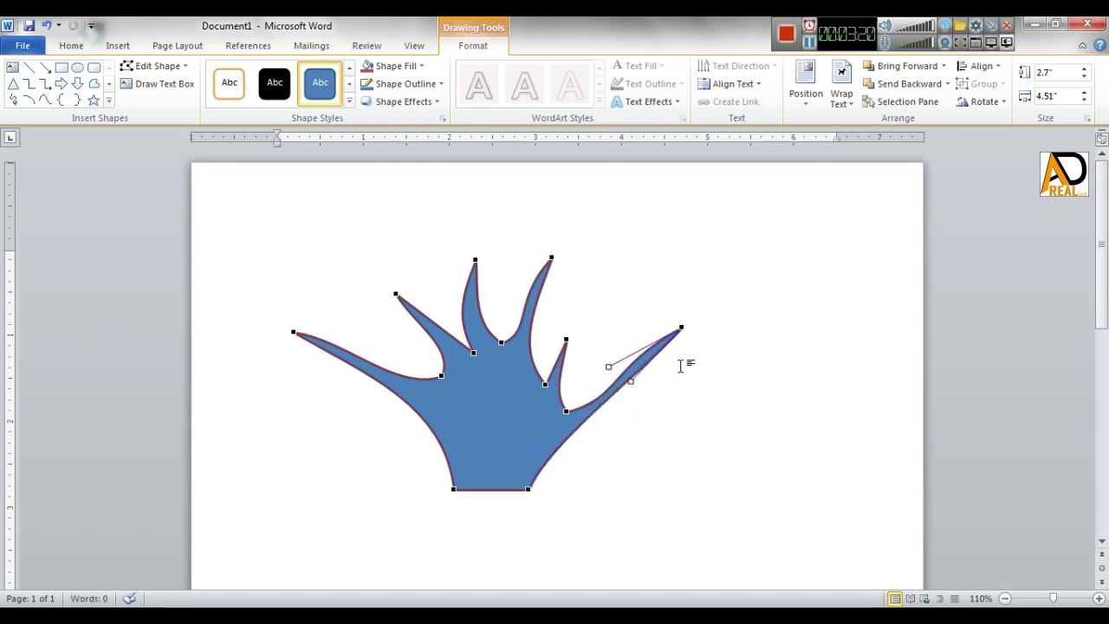
{"action": "left_click", "coordinate": [567, 410]}
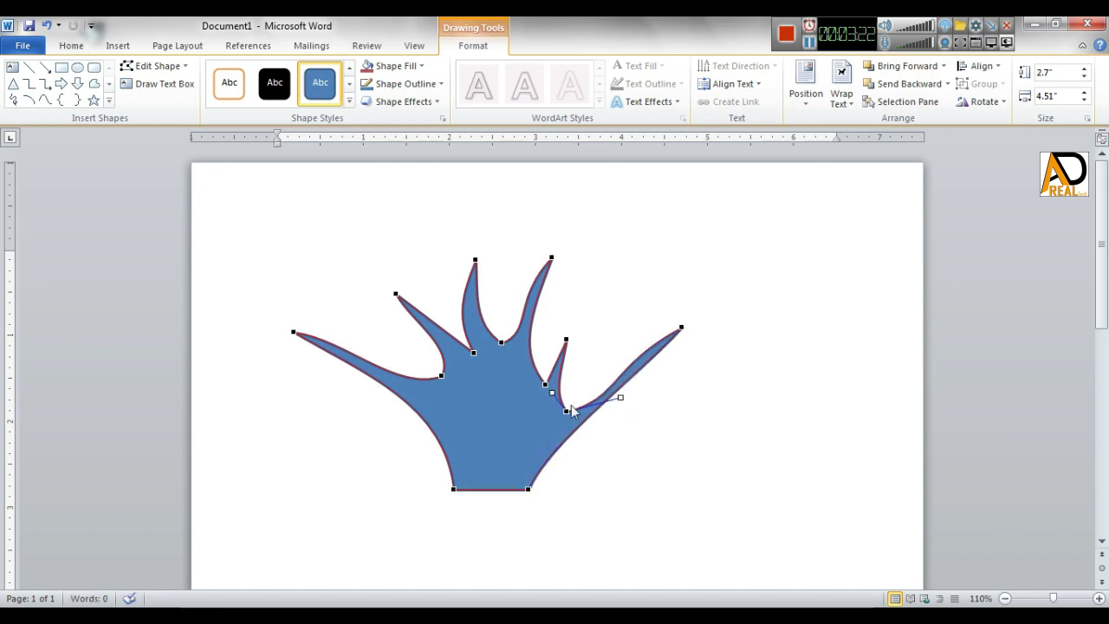
{"action": "left_click_drag", "start_coordinate": [617, 400], "coordinate": [604, 362]}
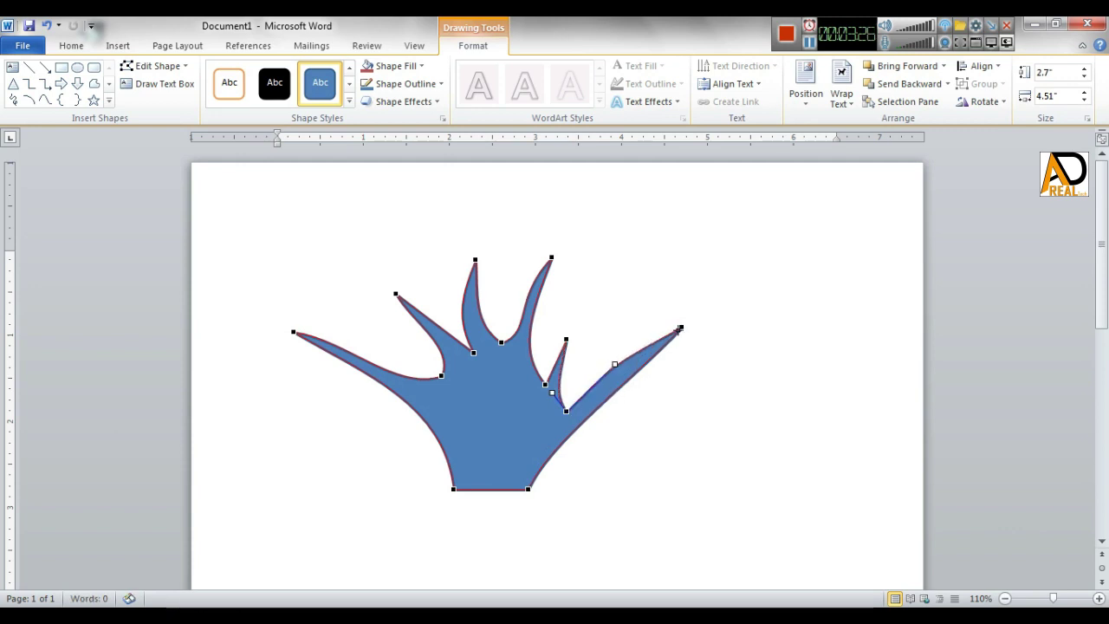
{"action": "left_click", "coordinate": [682, 326]}
{"action": "mouse_move", "coordinate": [609, 366]}
{"action": "left_mouse_down"}
{"action": "mouse_move", "coordinate": [608, 349]}
{"action": "mouse_move", "coordinate": [606, 369]}
{"action": "left_mouse_up"}
{"action": "left_click", "coordinate": [530, 487]}
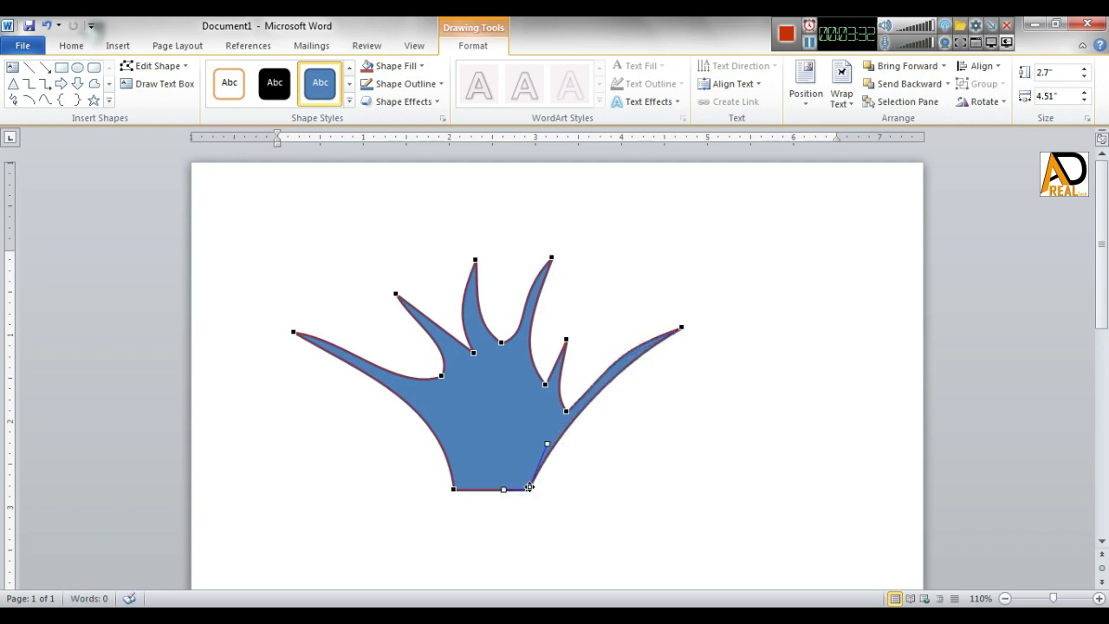
{"action": "left_click_drag", "start_coordinate": [547, 445], "coordinate": [516, 473]}
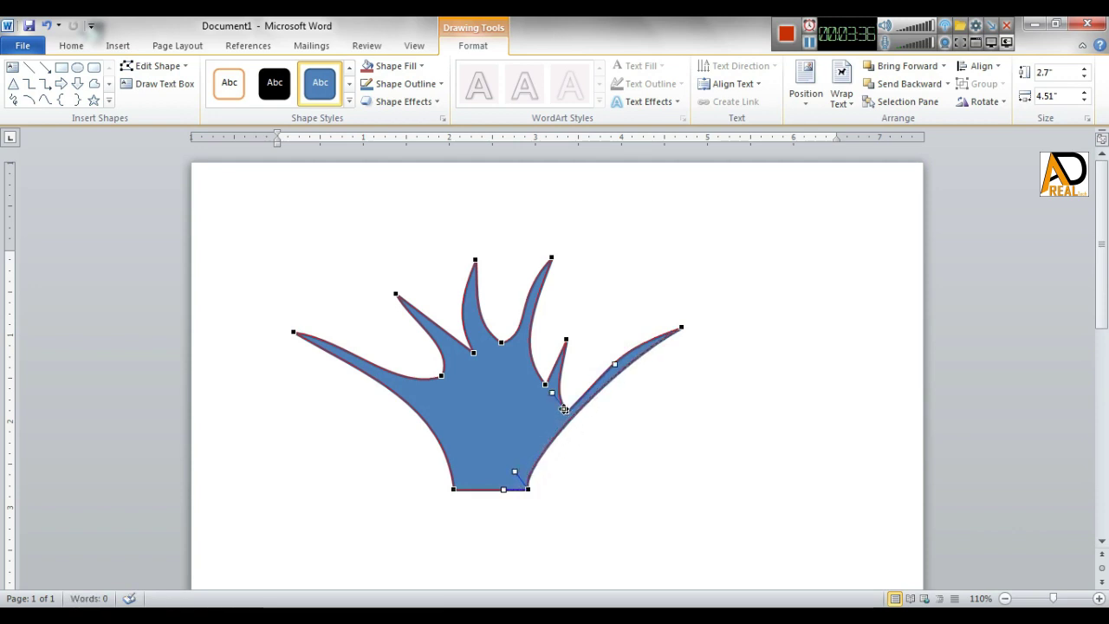
- Refine the right arm's curves and smooth the edge between the right branches
{"action": "left_click_drag", "start_coordinate": [554, 395], "coordinate": [563, 401]}
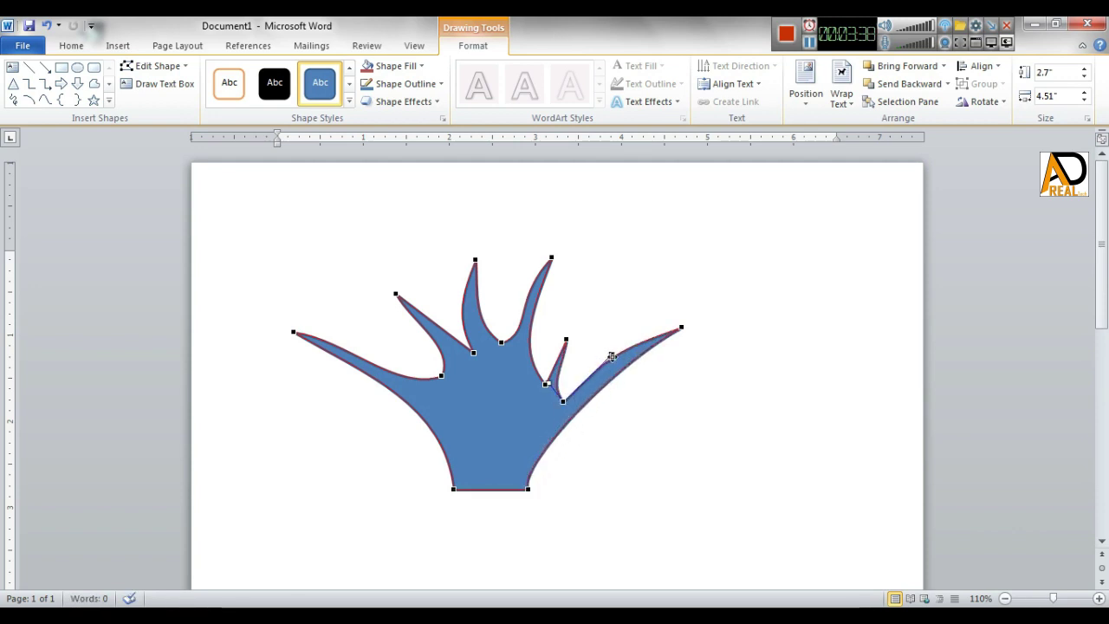
{"action": "left_click_drag", "start_coordinate": [612, 356], "coordinate": [604, 355]}
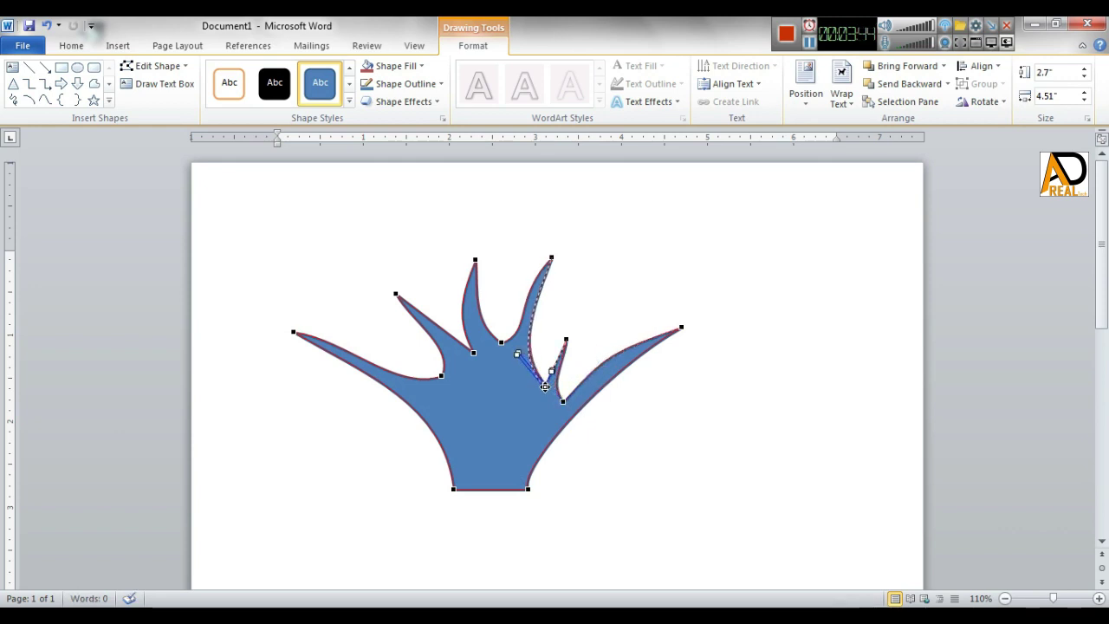
{"action": "left_click_drag", "start_coordinate": [553, 383], "coordinate": [559, 391]}
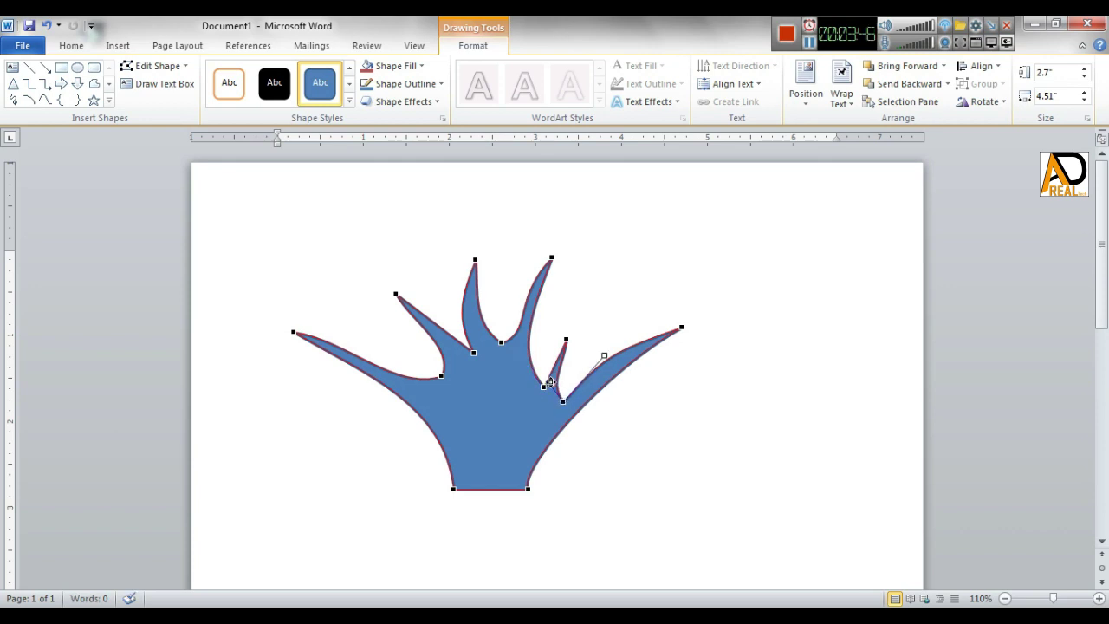
{"action": "left_click", "coordinate": [549, 382]}
{"action": "left_click_drag", "start_coordinate": [605, 355], "coordinate": [588, 354]}
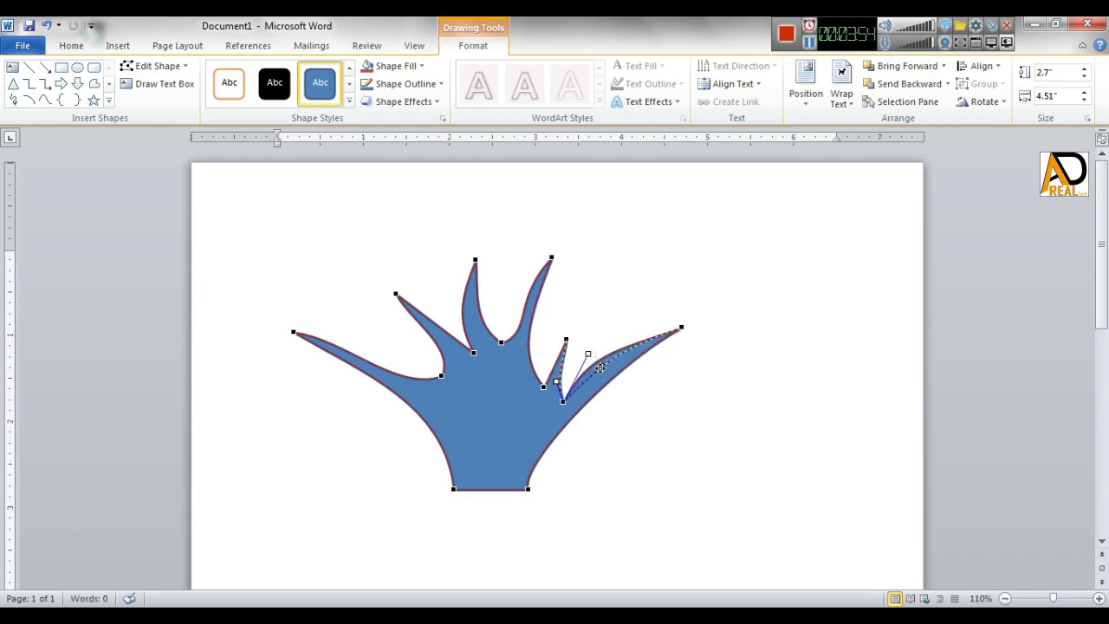
{"action": "left_click_drag", "start_coordinate": [600, 368], "coordinate": [593, 369]}
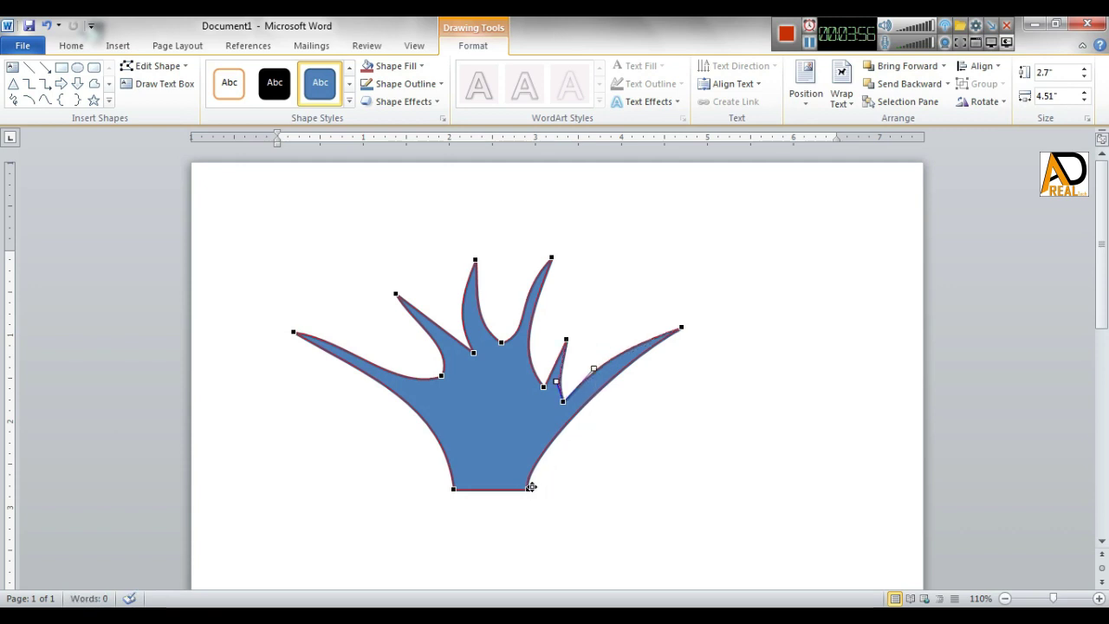
- Sweep the trunk's right side up toward the right arm, then deselect the shape
{"action": "left_click", "coordinate": [530, 487]}
{"action": "left_click_drag", "start_coordinate": [514, 470], "coordinate": [532, 435]}
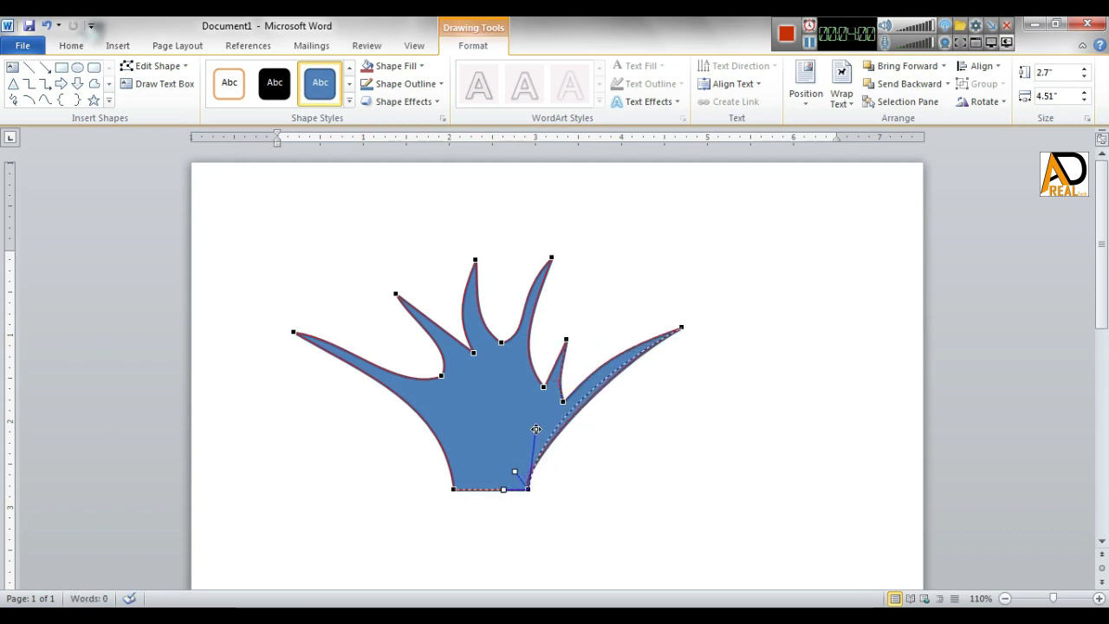
{"action": "left_click_drag", "start_coordinate": [537, 430], "coordinate": [530, 429]}
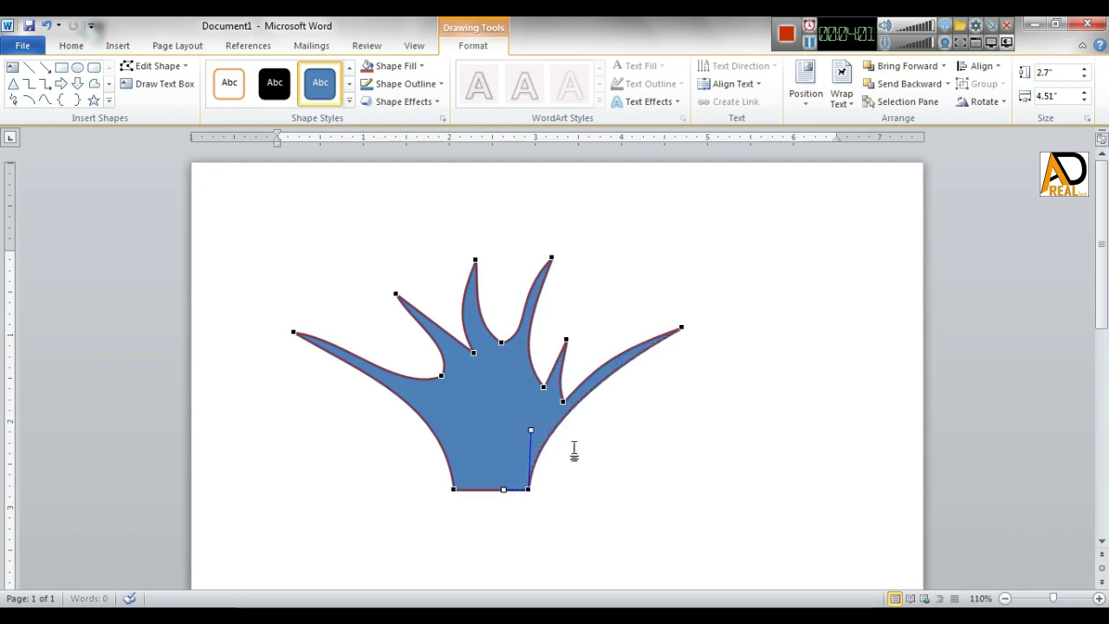
{"action": "left_click", "coordinate": [681, 326]}
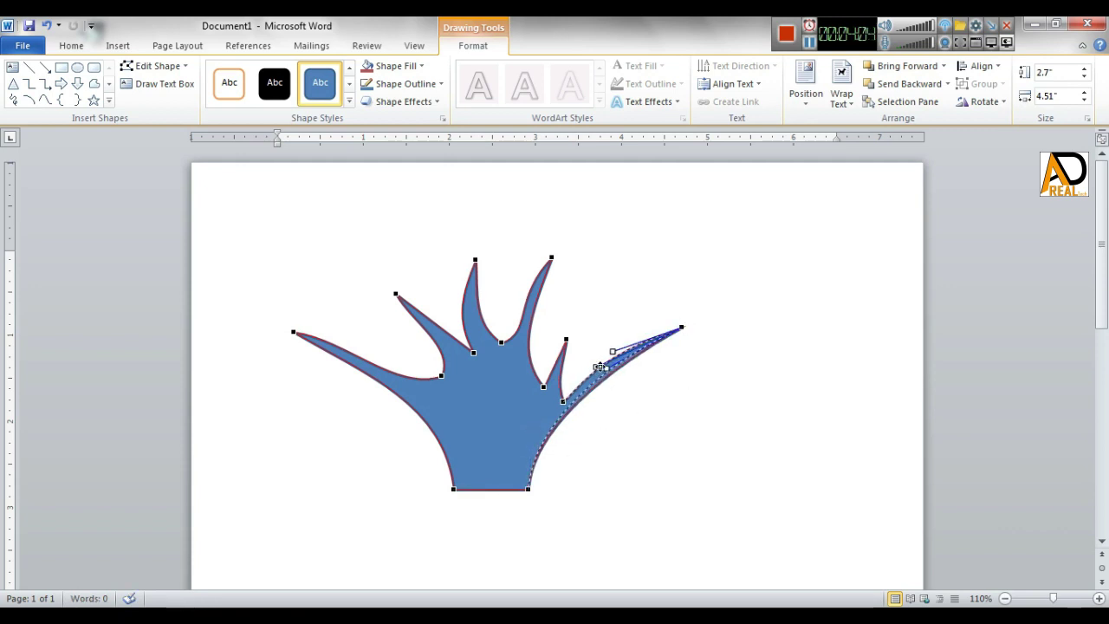
{"action": "left_click_drag", "start_coordinate": [604, 368], "coordinate": [608, 366]}
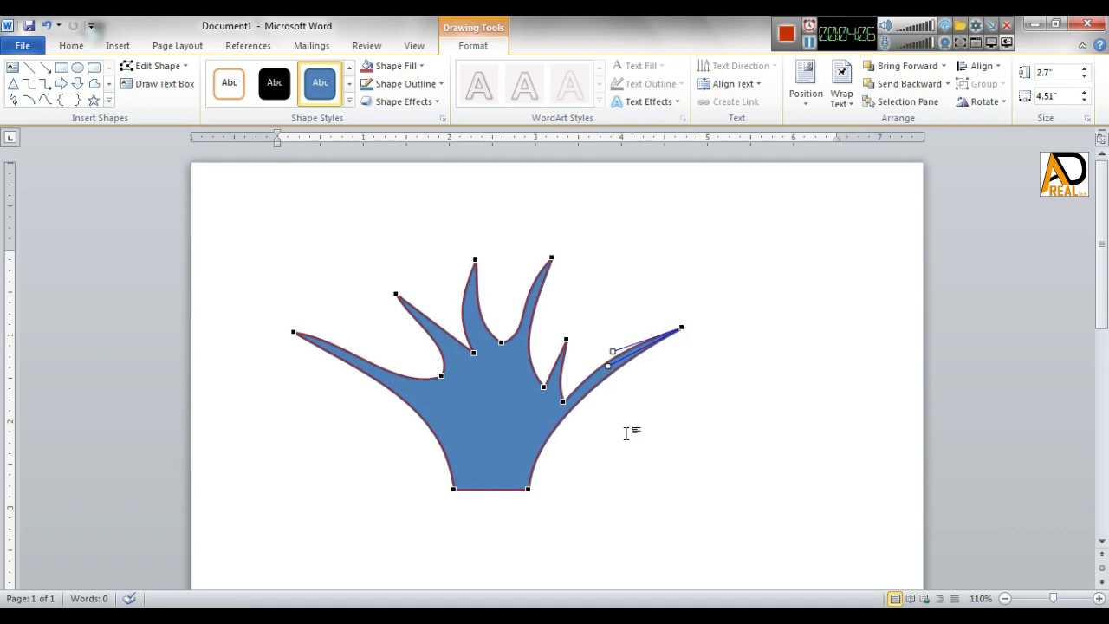
{"action": "left_click", "coordinate": [629, 431]}
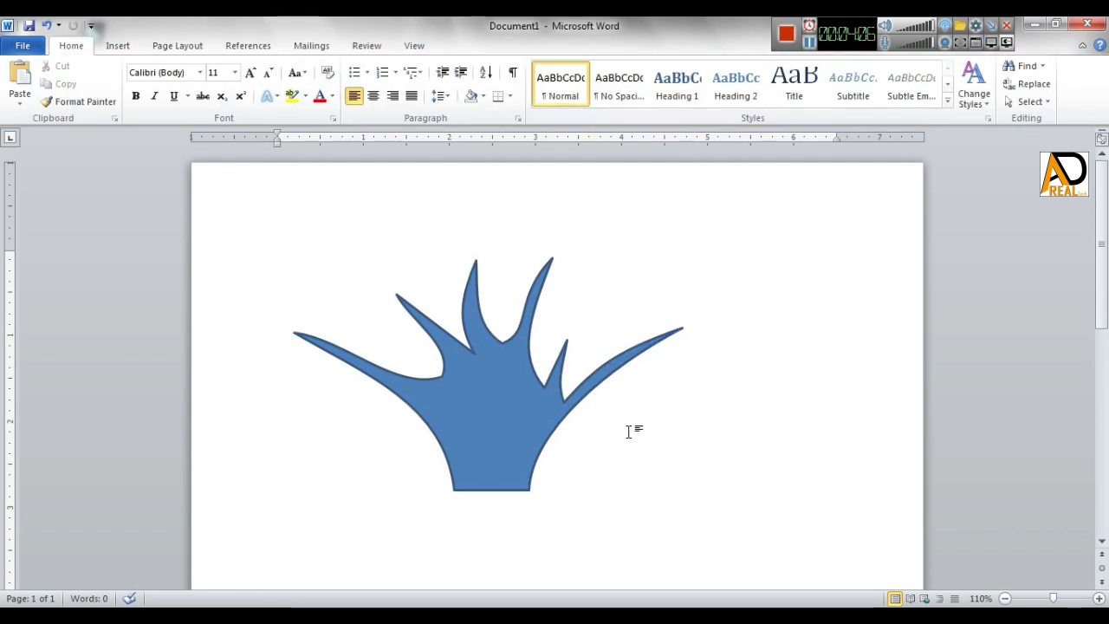
- Resize the tree to 2.6" by 3.82" and fill it orange
{"action": "left_click", "coordinate": [492, 481]}
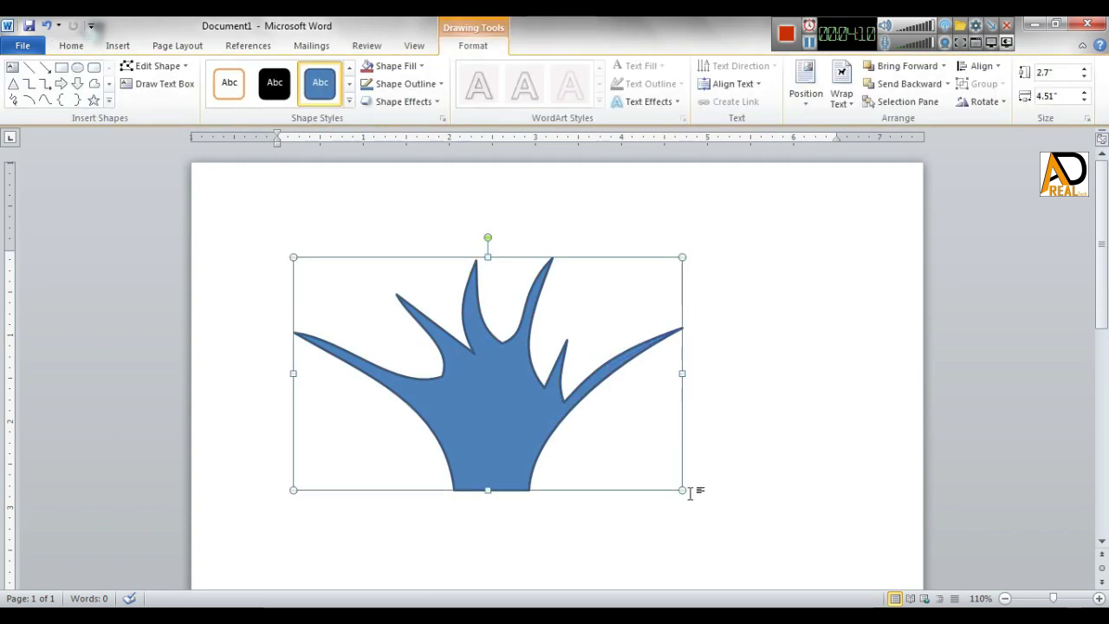
{"action": "left_click_drag", "start_coordinate": [682, 490], "coordinate": [618, 475]}
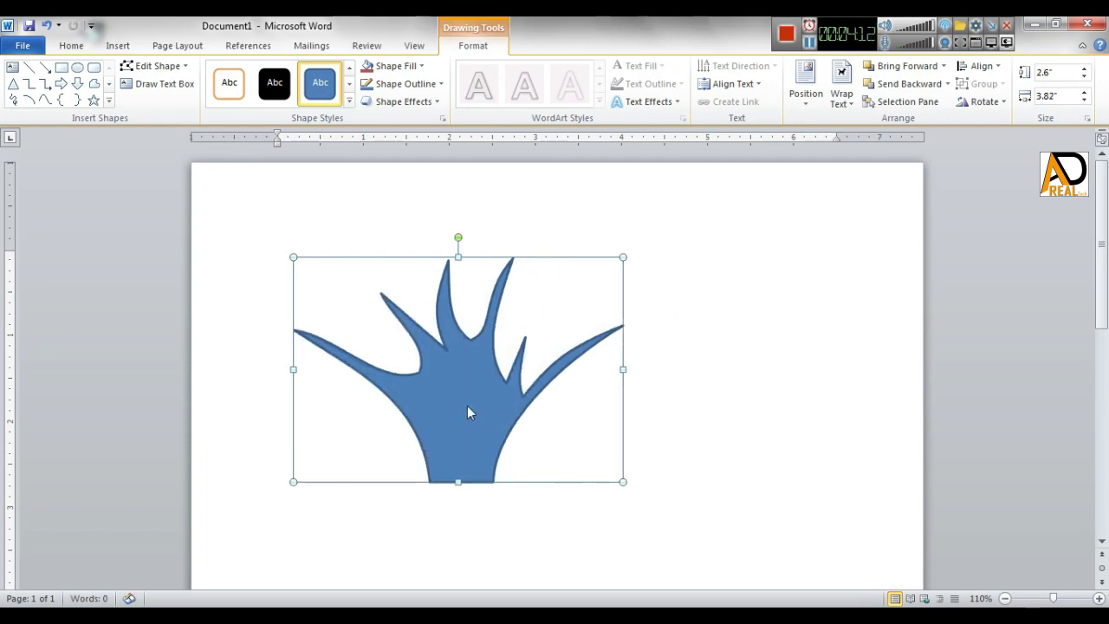
{"action": "left_click", "coordinate": [421, 66]}
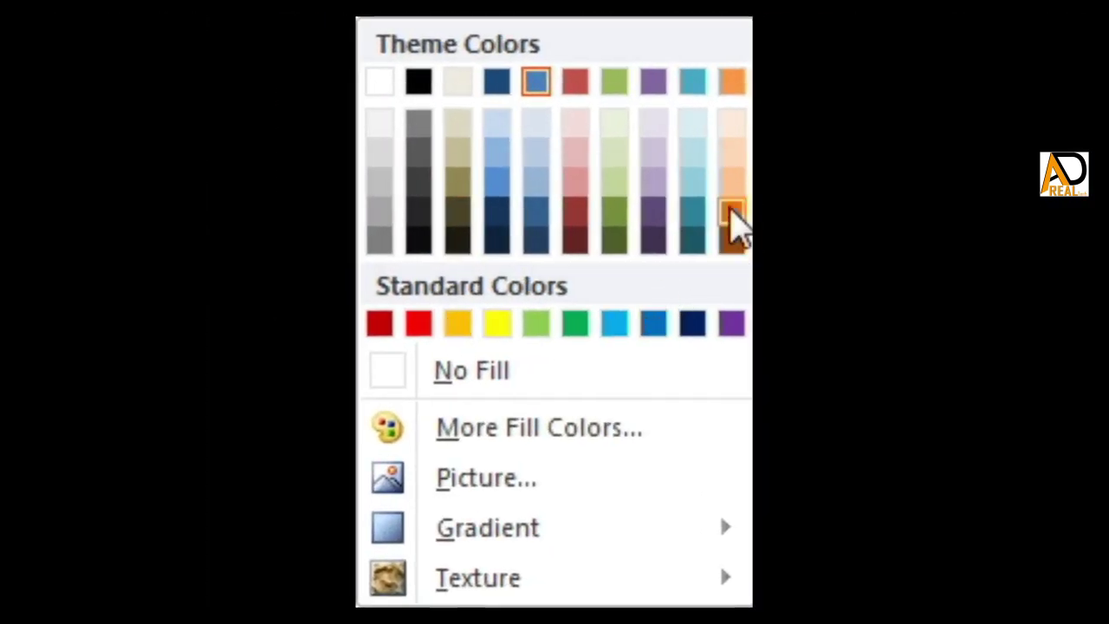
{"action": "left_click", "coordinate": [727, 222]}
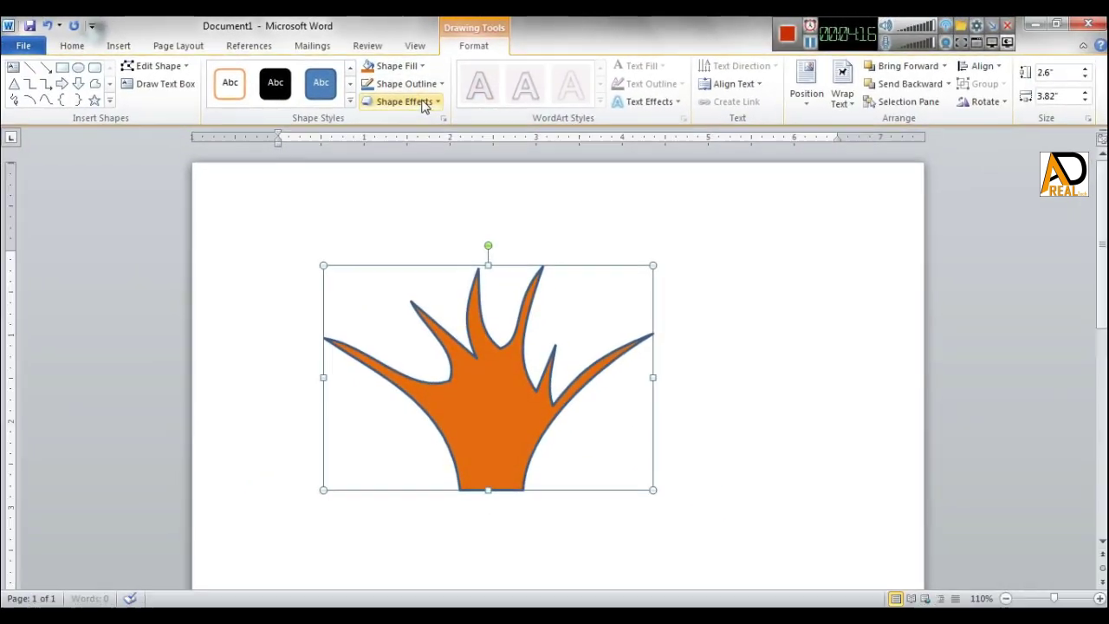
- Set Shape Outline to No Outline and switch on Edit Points
{"action": "left_click", "coordinate": [421, 84]}
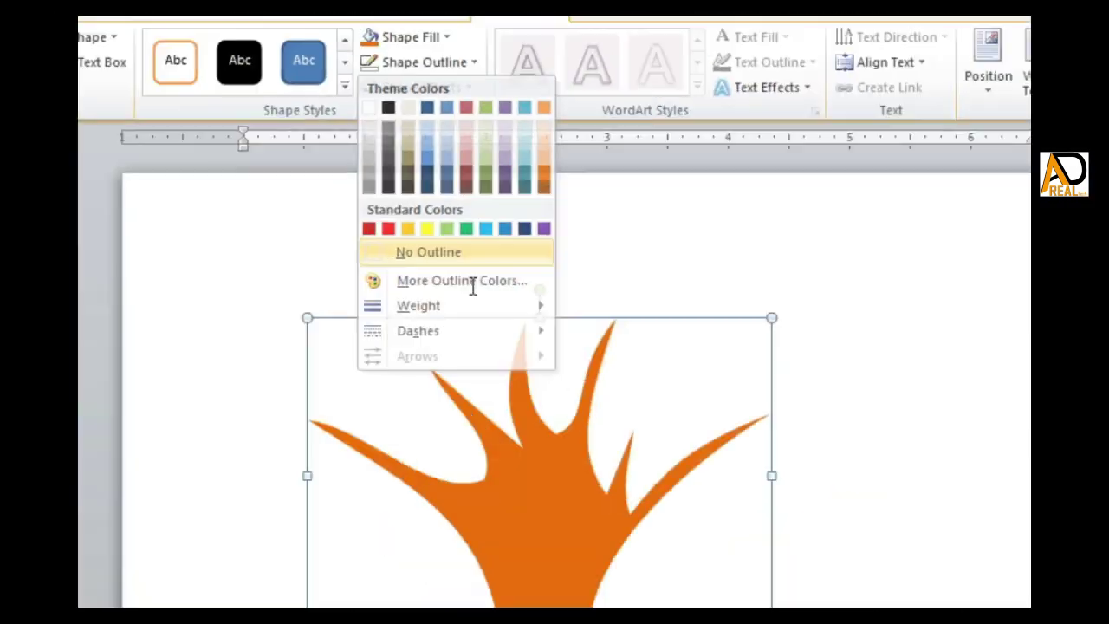
{"action": "left_click", "coordinate": [520, 371]}
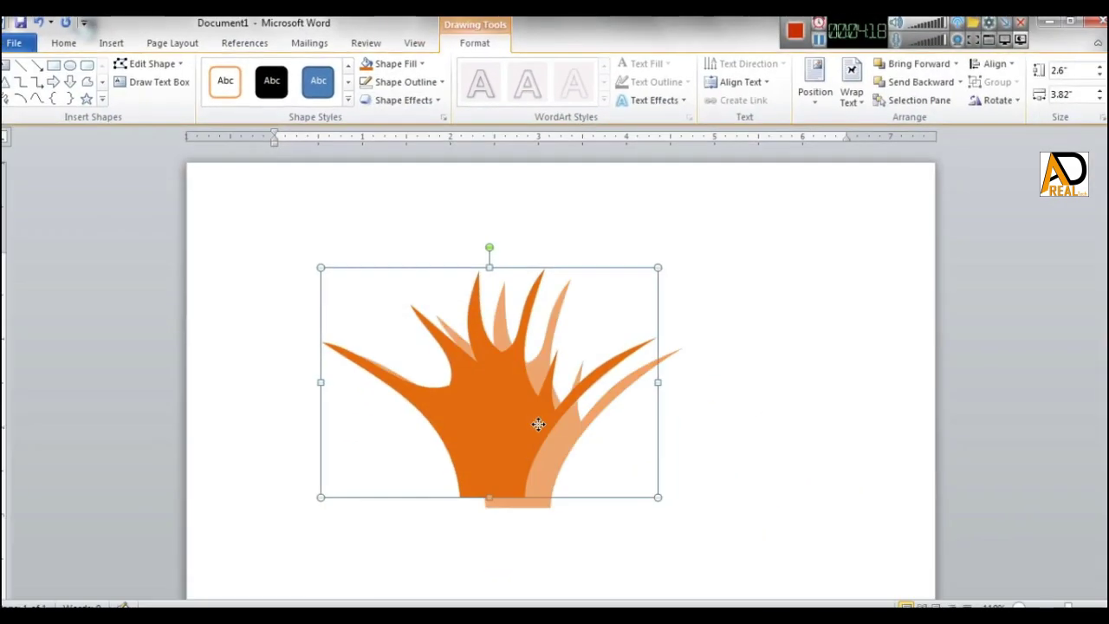
{"action": "left_click", "coordinate": [157, 66]}
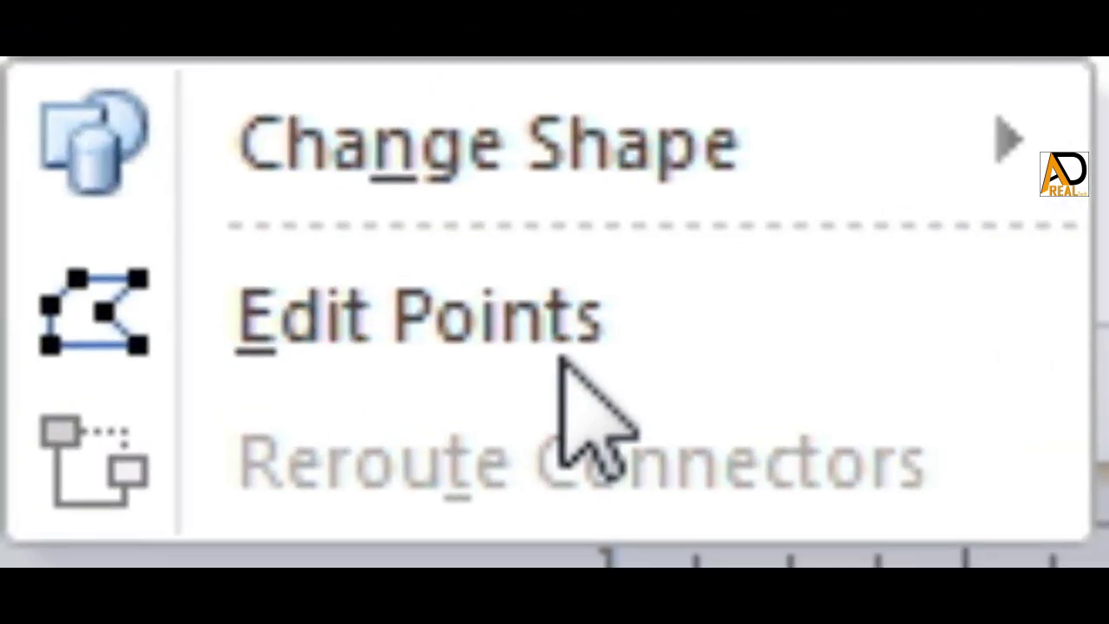
{"action": "left_click", "coordinate": [187, 104]}
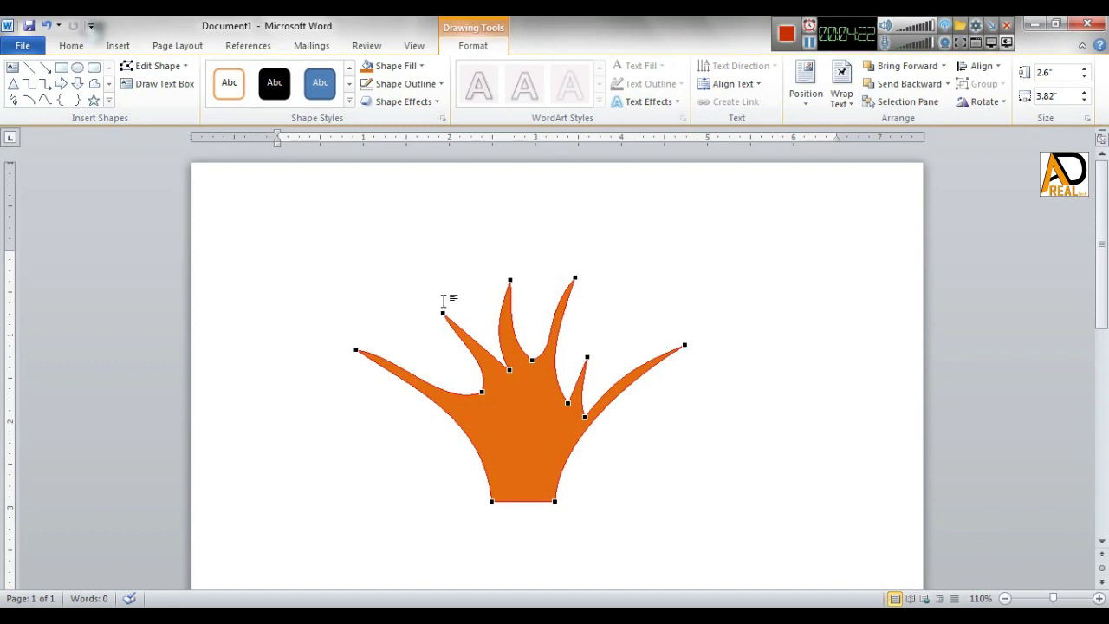
- Bend the trunk's bottom edge into a gentle curve (2.64" by 3.82"), then drag the tree up-left
{"action": "left_click", "coordinate": [491, 501]}
{"action": "left_click_drag", "start_coordinate": [511, 503], "coordinate": [533, 506]}
{"action": "left_click", "coordinate": [554, 500]}
{"action": "left_click", "coordinate": [492, 502]}
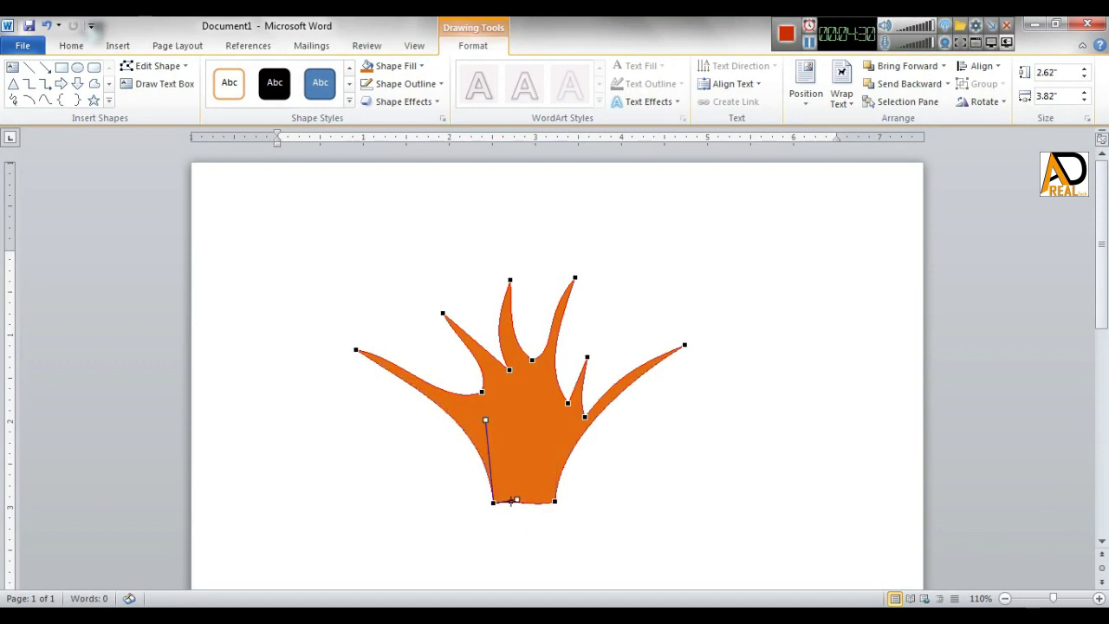
{"action": "left_click_drag", "start_coordinate": [518, 500], "coordinate": [517, 493]}
{"action": "left_click", "coordinate": [552, 503]}
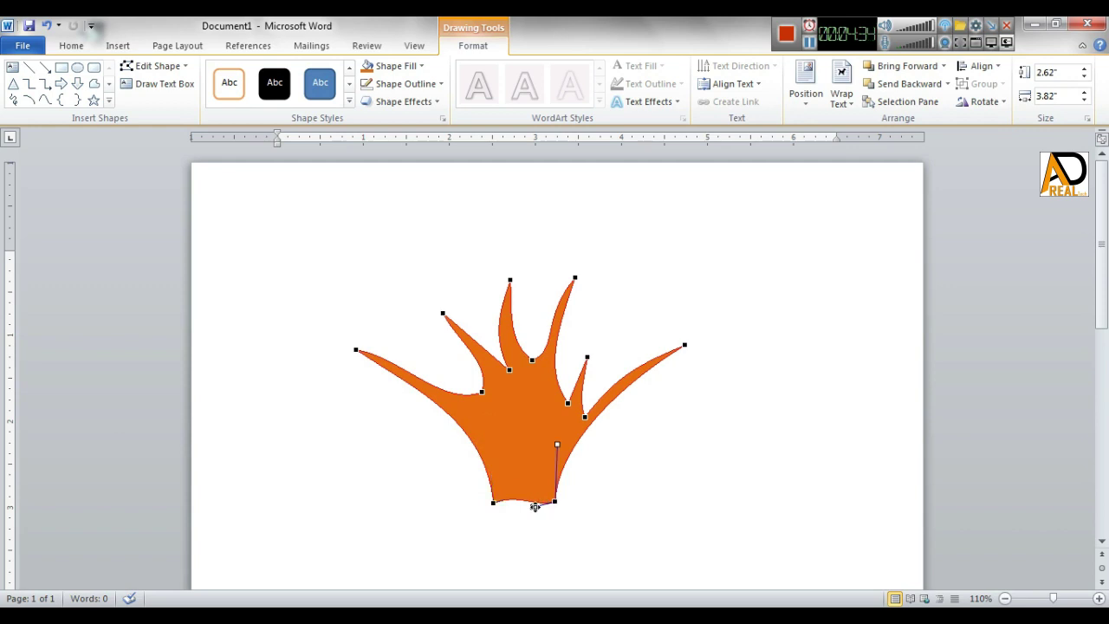
{"action": "left_click", "coordinate": [596, 507]}
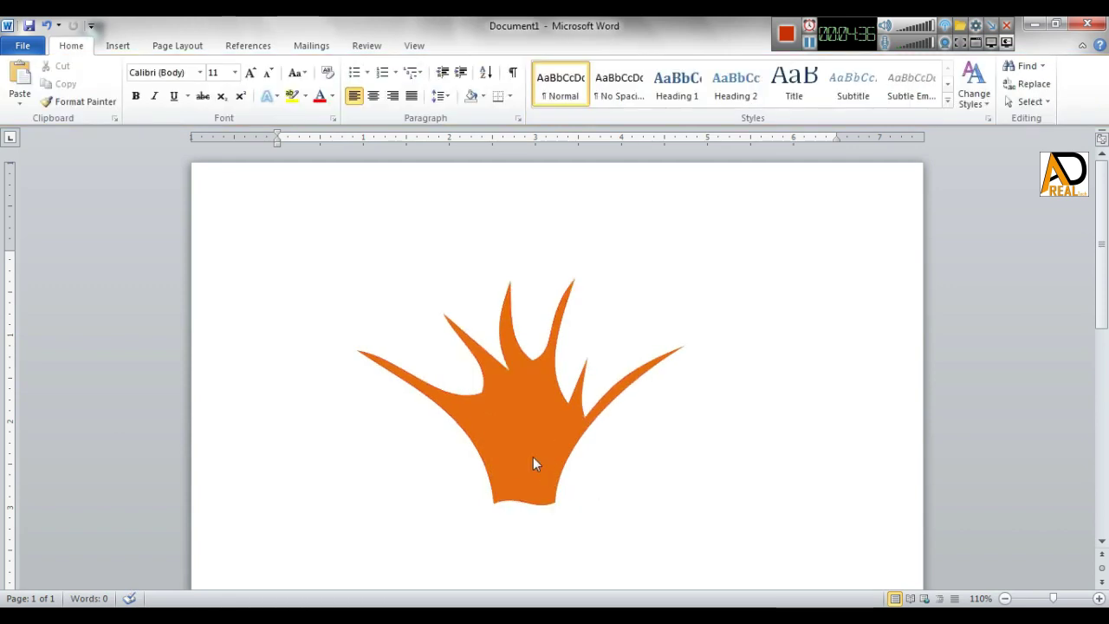
{"action": "left_click_drag", "start_coordinate": [533, 464], "coordinate": [442, 433]}
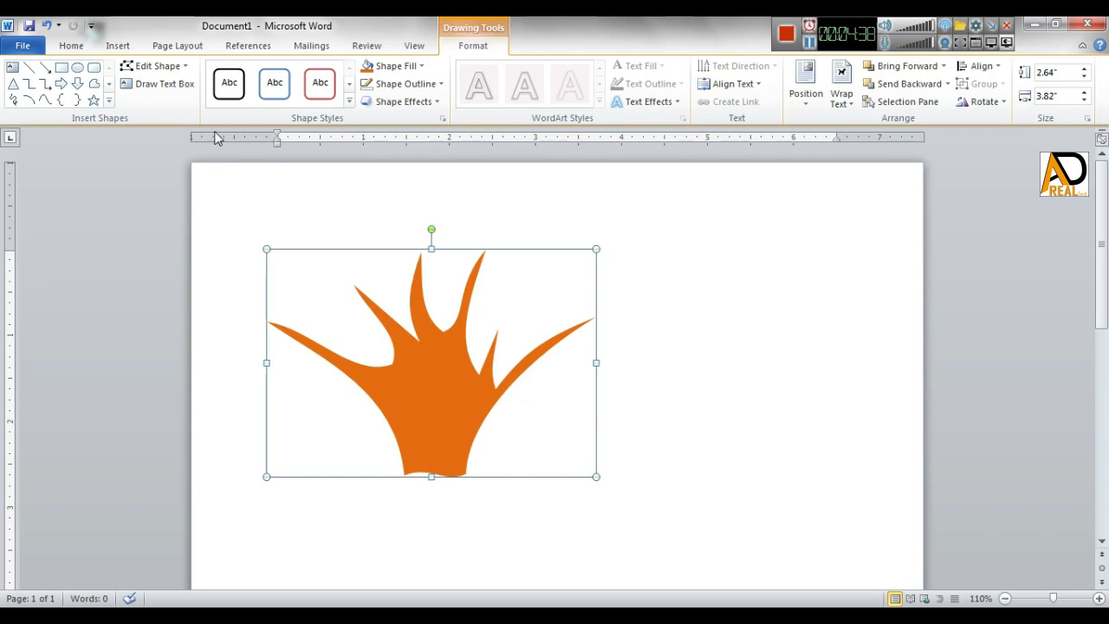
- Re-enter Edit Points and reshape the trunk's right edge
{"action": "left_click", "coordinate": [154, 66]}
{"action": "left_click", "coordinate": [165, 102]}
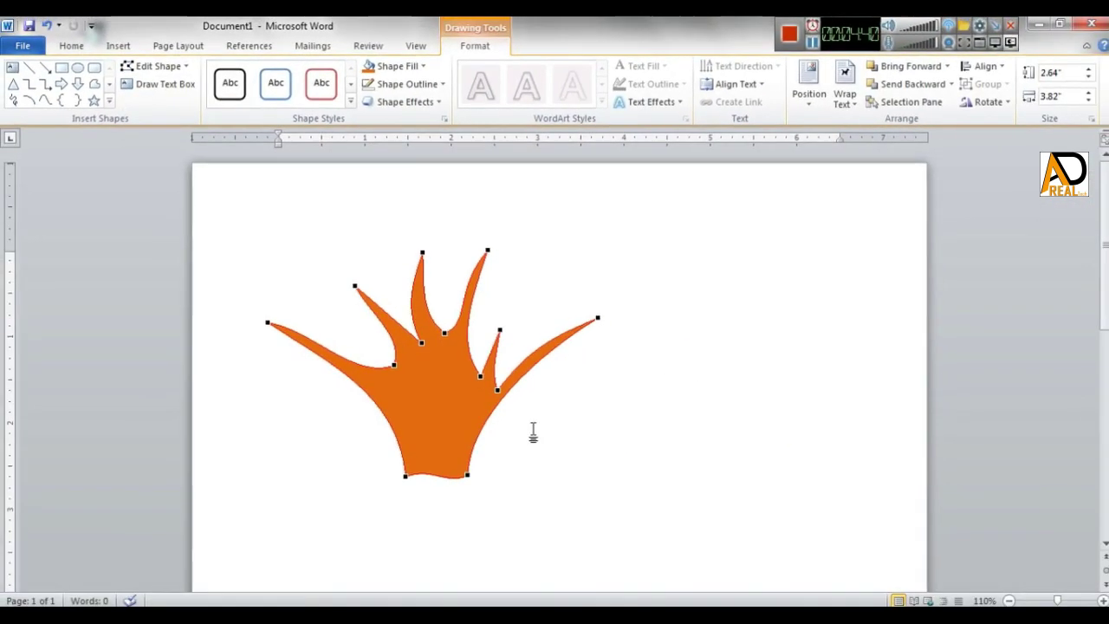
{"action": "scroll", "coordinate": [968, 530], "scroll_direction": "up", "scroll_amount": 3}
{"action": "scroll", "coordinate": [969, 530], "scroll_direction": "up", "scroll_amount": 3}
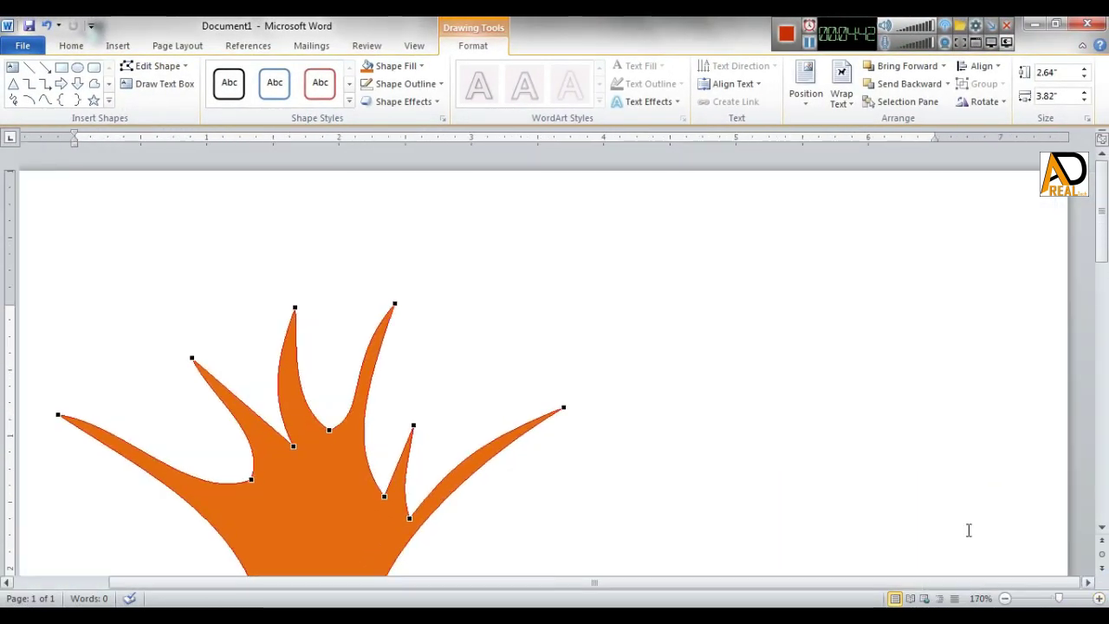
{"action": "scroll", "coordinate": [760, 473], "scroll_direction": "down", "scroll_amount": 1}
{"action": "scroll", "coordinate": [427, 367], "scroll_direction": "down", "scroll_amount": 2}
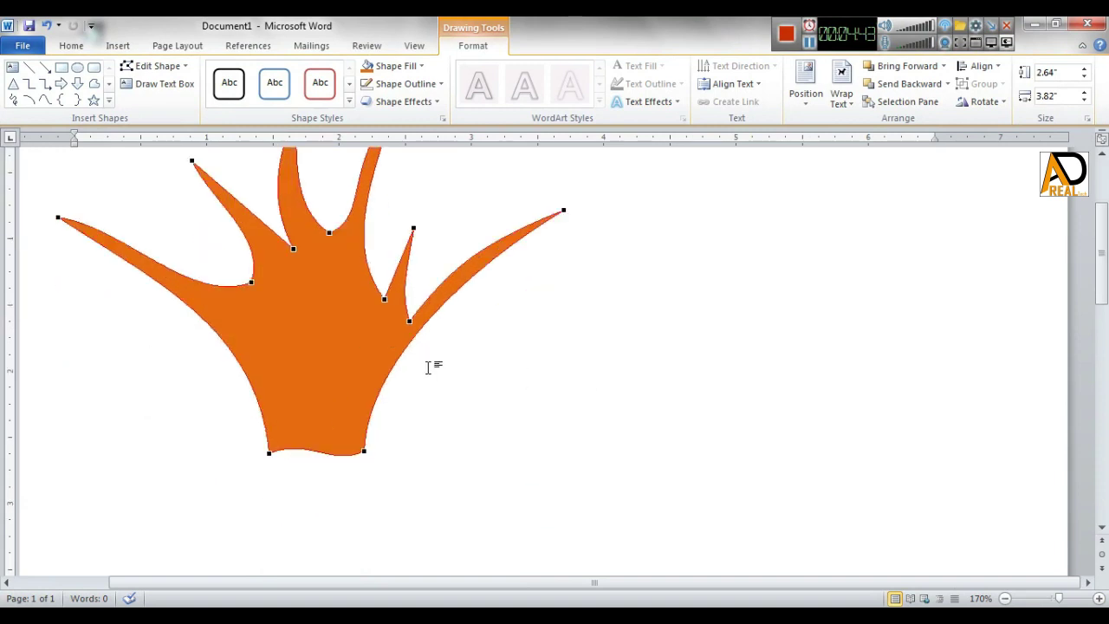
{"action": "left_click", "coordinate": [362, 452]}
{"action": "left_click_drag", "start_coordinate": [368, 362], "coordinate": [362, 375]}
{"action": "left_click_drag", "start_coordinate": [362, 375], "coordinate": [364, 375]}
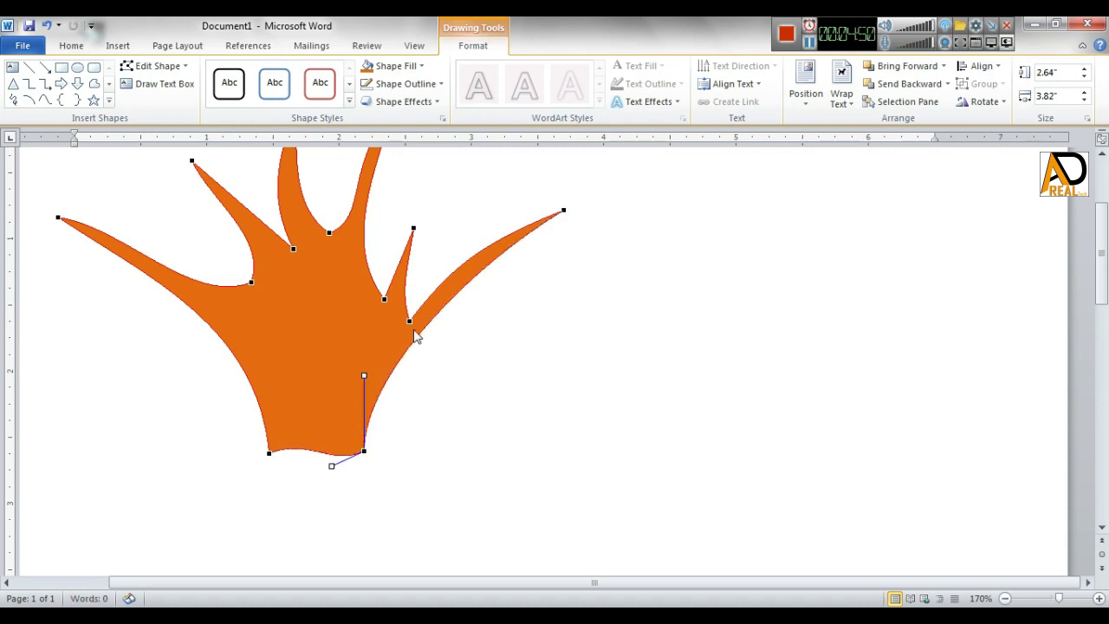
- Curve the right branch's inner edge, both trunk sides and the left branch tip
{"action": "left_click", "coordinate": [409, 320]}
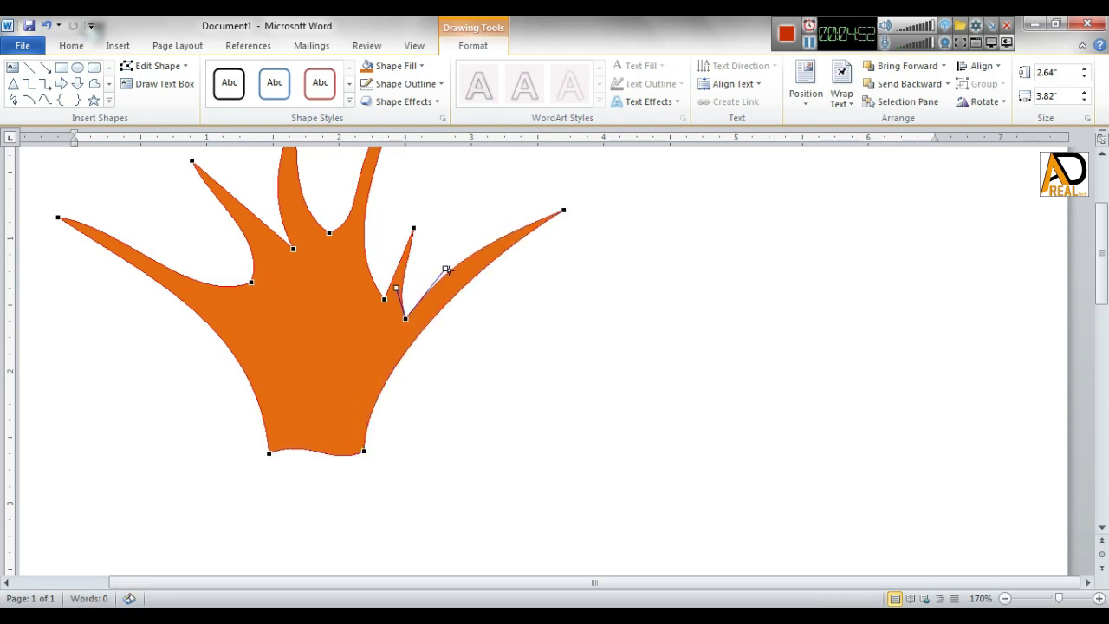
{"action": "mouse_move", "coordinate": [435, 307]}
{"action": "left_mouse_down"}
{"action": "mouse_move", "coordinate": [446, 269]}
{"action": "mouse_move", "coordinate": [466, 264]}
{"action": "left_mouse_up"}
{"action": "left_click", "coordinate": [565, 212]}
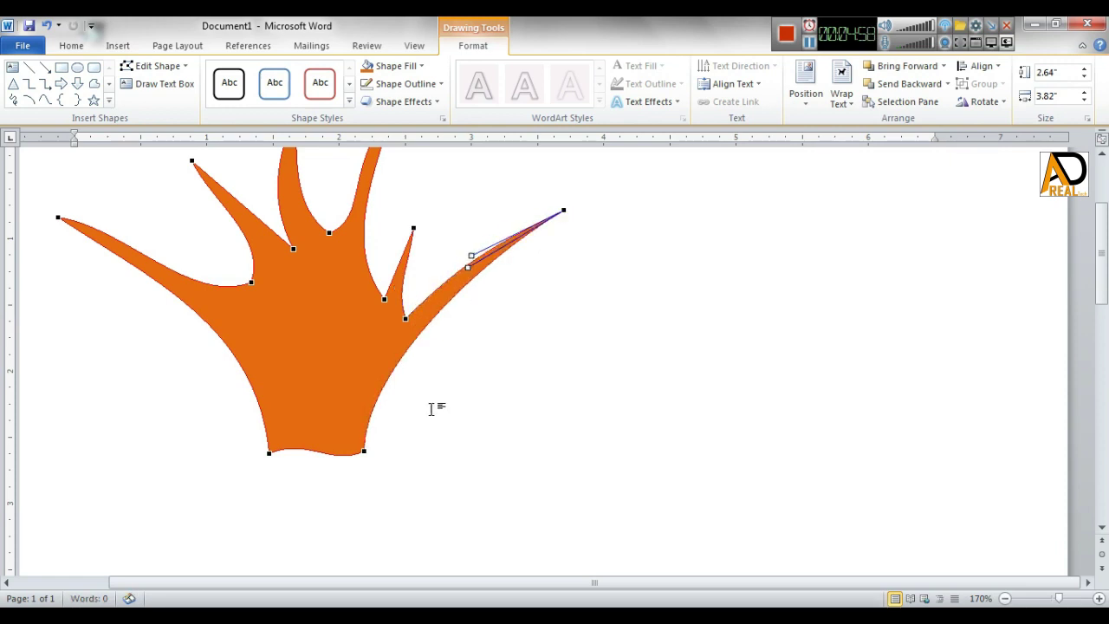
{"action": "left_click", "coordinate": [365, 450]}
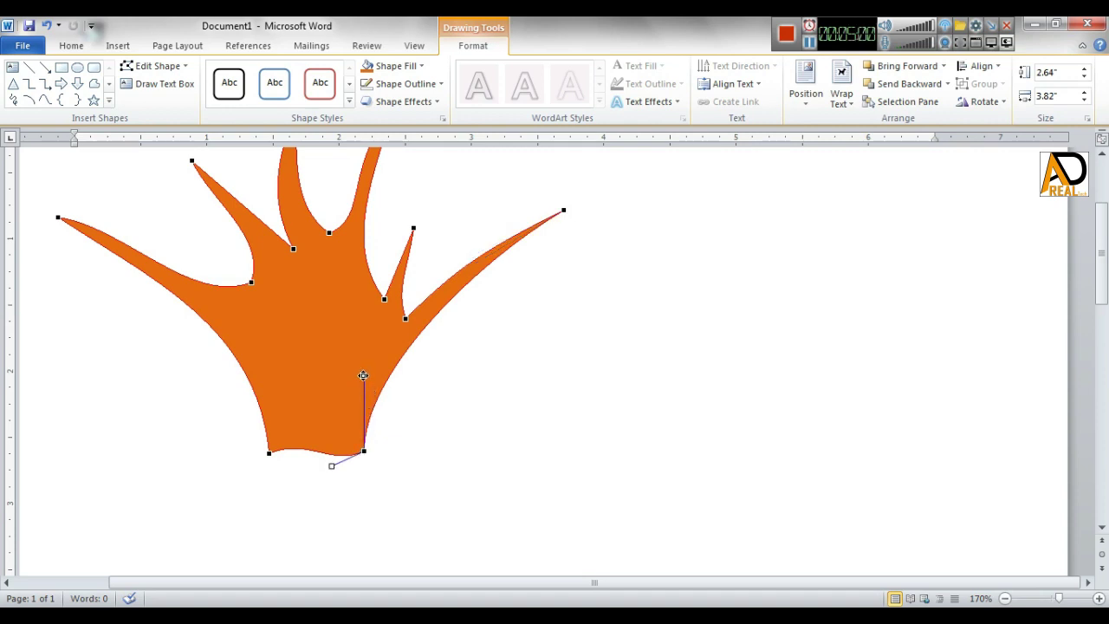
{"action": "left_click_drag", "start_coordinate": [363, 375], "coordinate": [356, 375]}
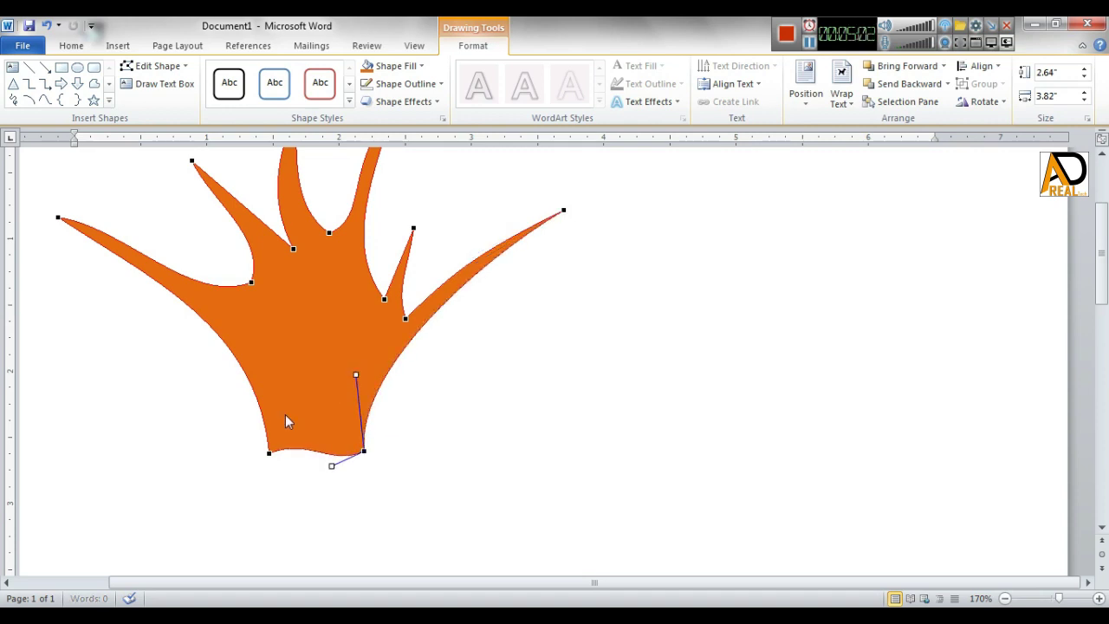
{"action": "left_click", "coordinate": [269, 453]}
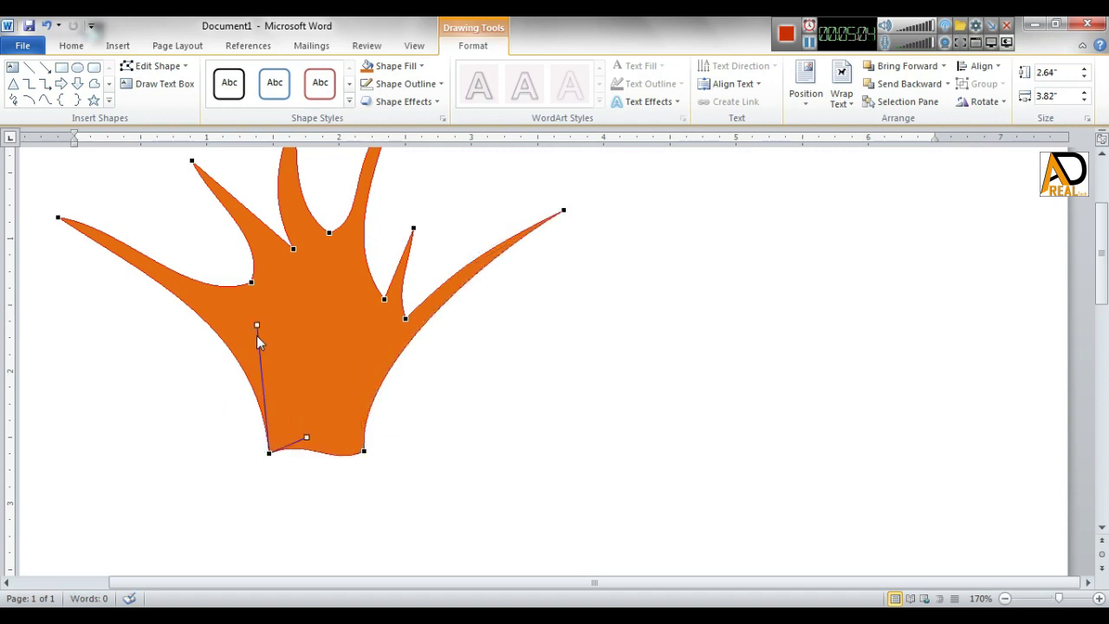
{"action": "left_click_drag", "start_coordinate": [257, 323], "coordinate": [267, 320]}
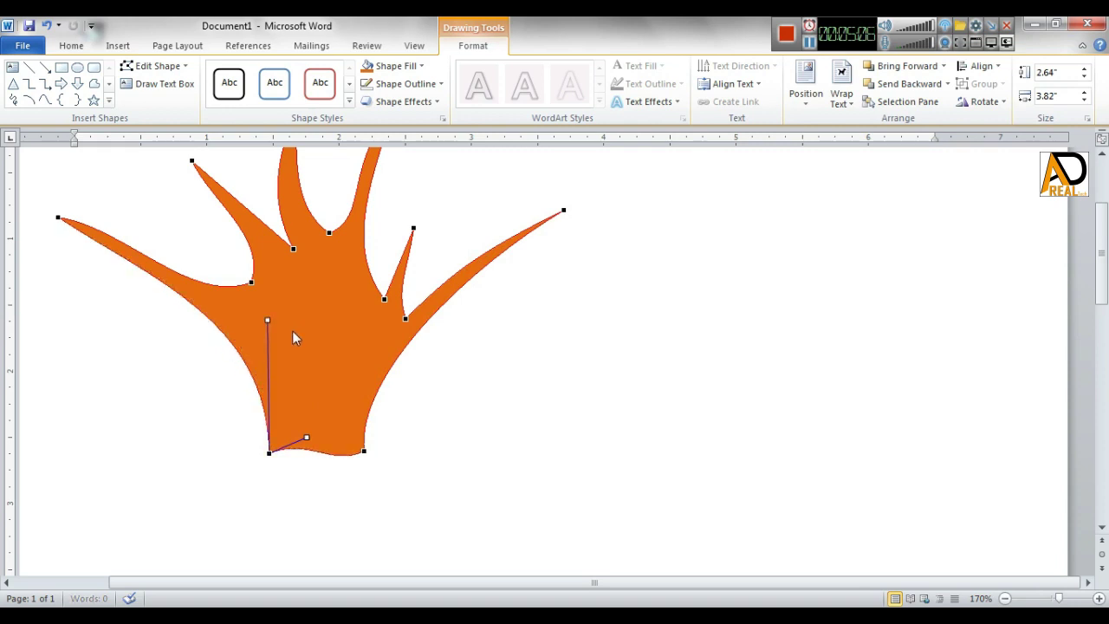
{"action": "left_click", "coordinate": [57, 217]}
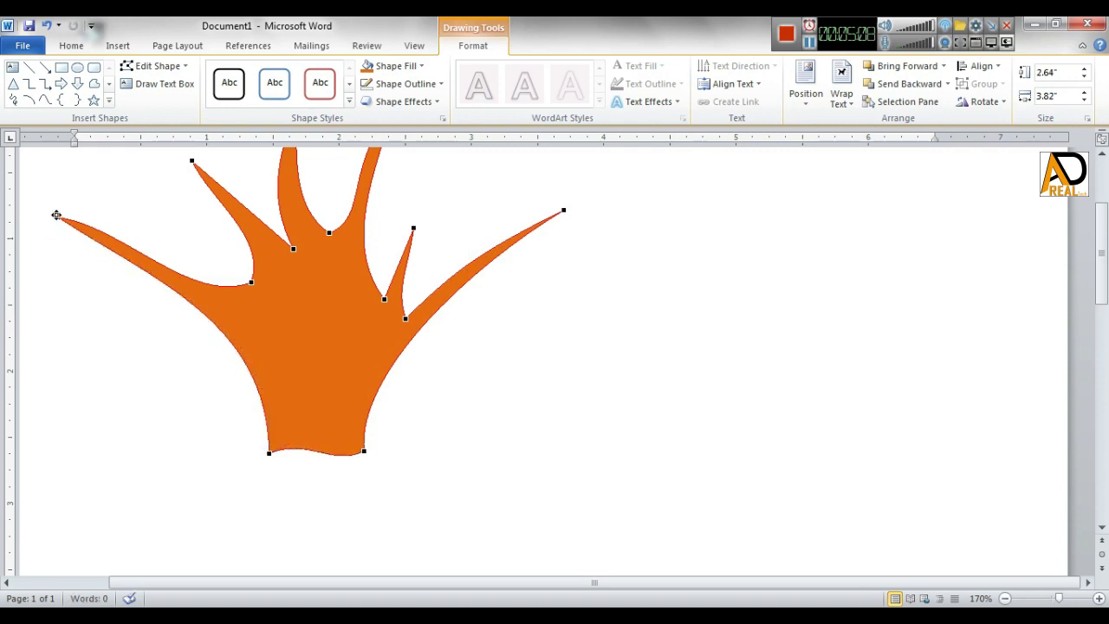
{"action": "left_click", "coordinate": [57, 215]}
{"action": "left_click_drag", "start_coordinate": [124, 227], "coordinate": [123, 234]}
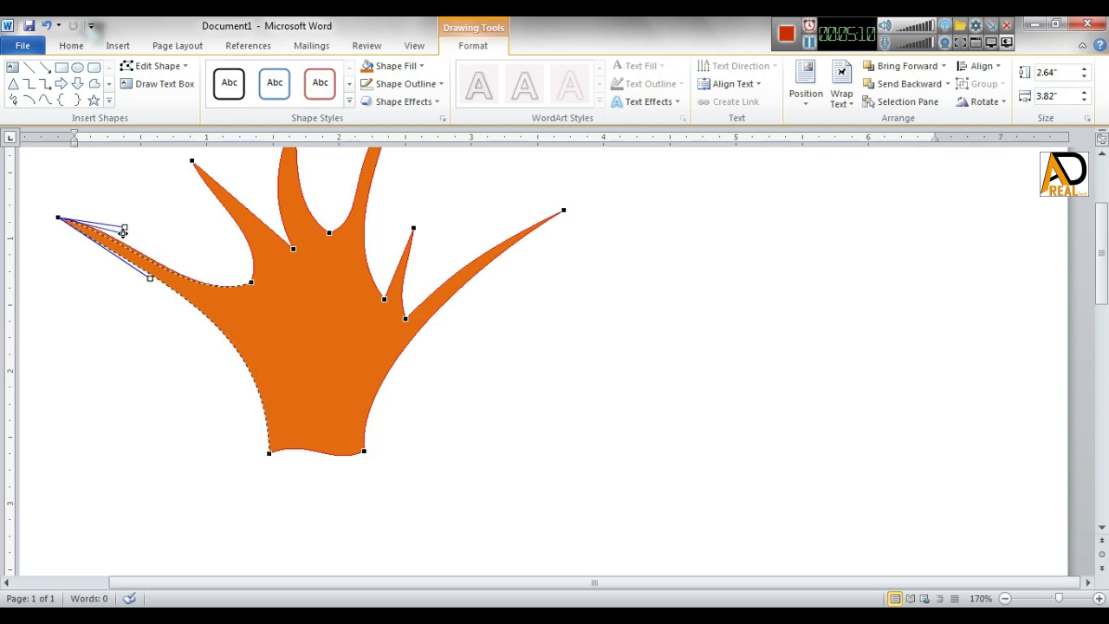
- Round the notch between the middle tips, the tall right-middle tip and the short branch base
{"action": "scroll", "coordinate": [332, 322], "scroll_direction": "up", "scroll_amount": 1}
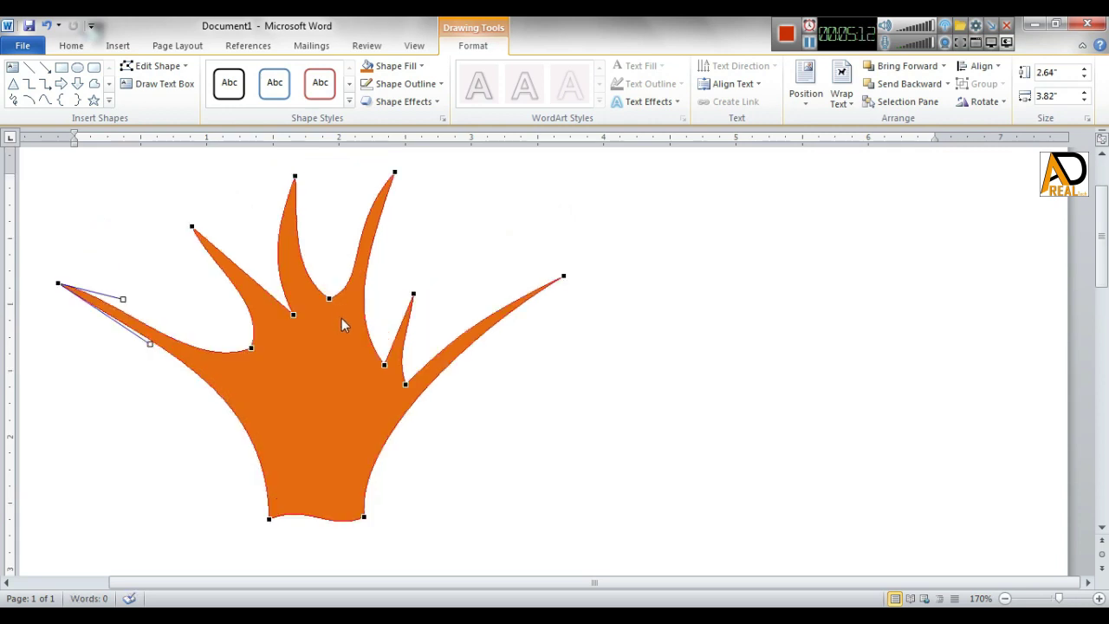
{"action": "left_click", "coordinate": [329, 297]}
{"action": "left_click_drag", "start_coordinate": [293, 275], "coordinate": [280, 283]}
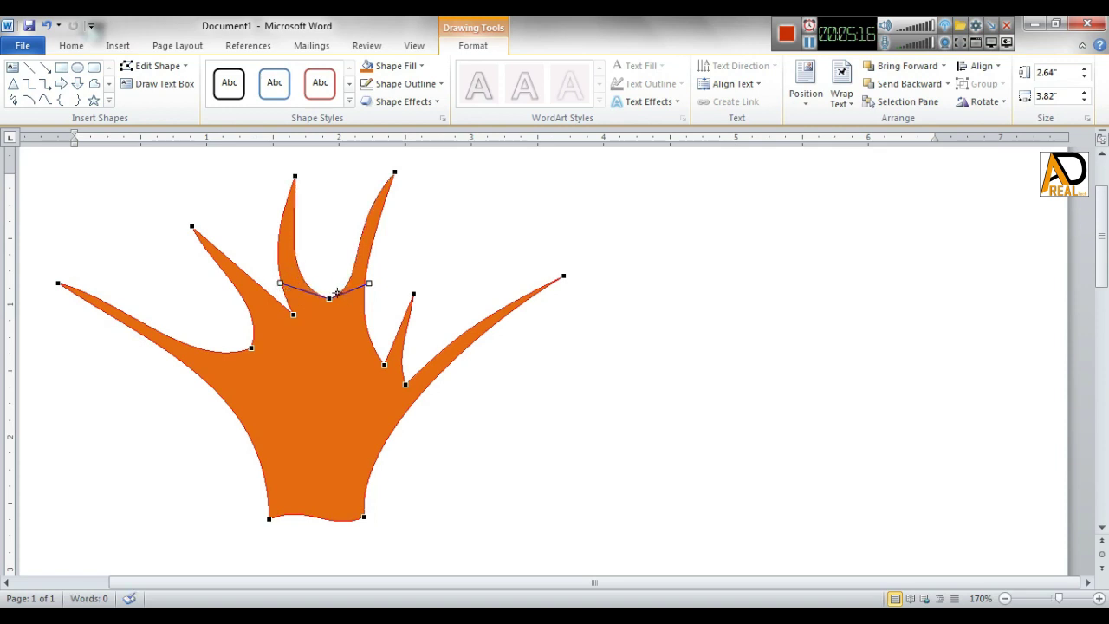
{"action": "left_click", "coordinate": [395, 170]}
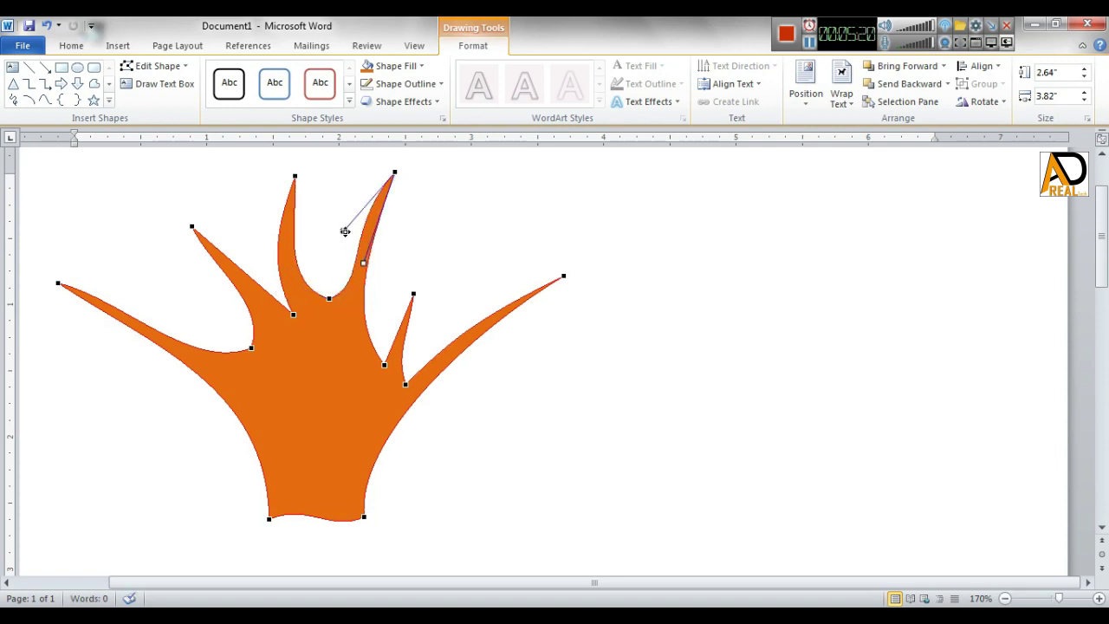
{"action": "left_click_drag", "start_coordinate": [345, 231], "coordinate": [347, 231]}
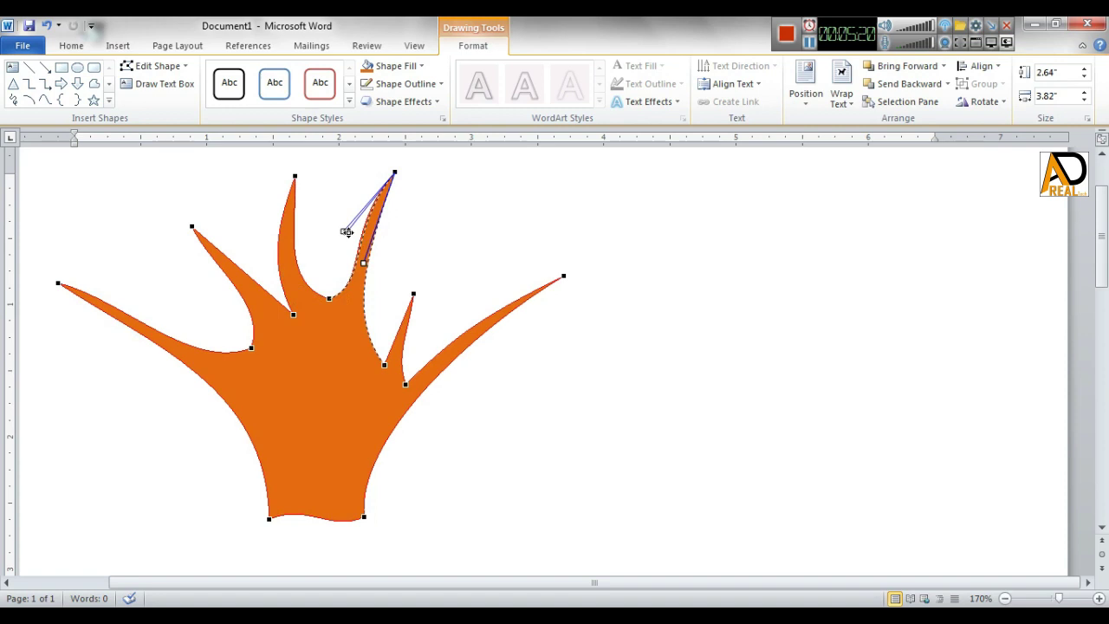
{"action": "left_click", "coordinate": [385, 364]}
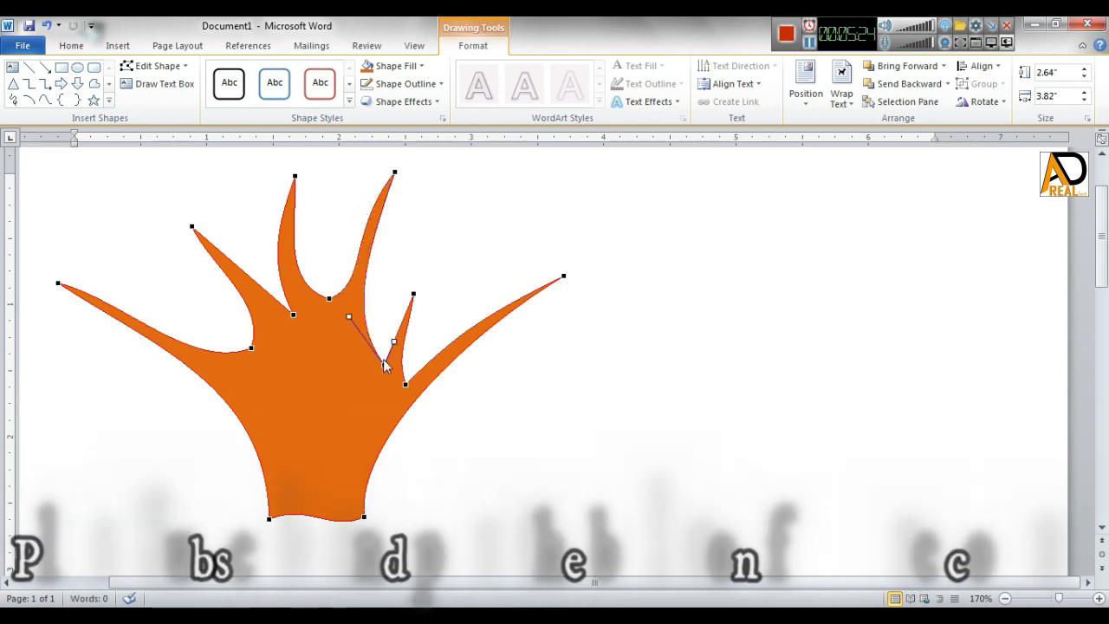
{"action": "left_click_drag", "start_coordinate": [394, 341], "coordinate": [390, 333]}
- Move the orange tree near the page centre at 100% zoom, then bring up the Insert options
{"action": "left_click", "coordinate": [428, 338]}
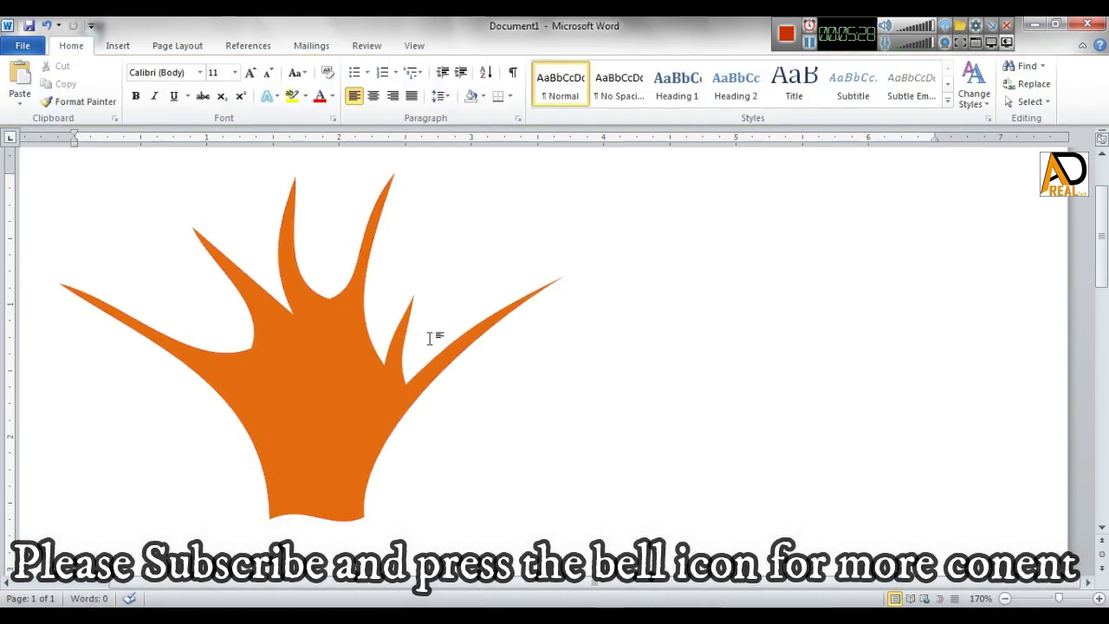
{"action": "left_click", "coordinate": [396, 348]}
{"action": "left_click", "coordinate": [530, 431]}
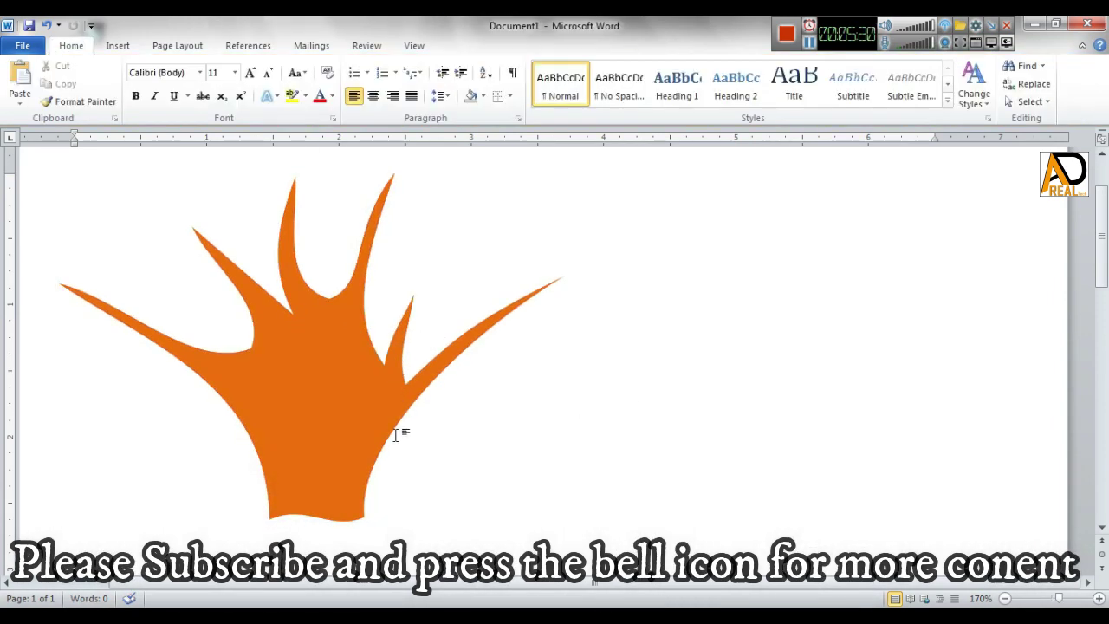
{"action": "left_click_drag", "start_coordinate": [397, 459], "coordinate": [457, 469]}
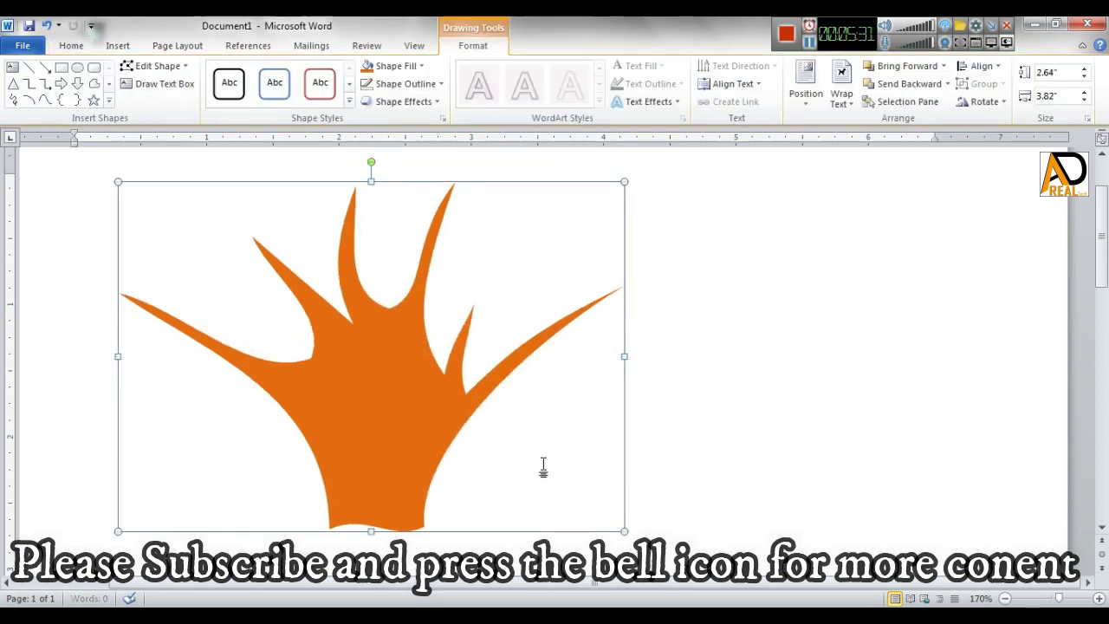
{"action": "left_click", "coordinate": [1005, 598]}
{"action": "left_click", "coordinate": [1005, 599]}
{"action": "left_click", "coordinate": [1005, 599]}
{"action": "left_click", "coordinate": [1004, 599]}
{"action": "left_click", "coordinate": [1005, 598]}
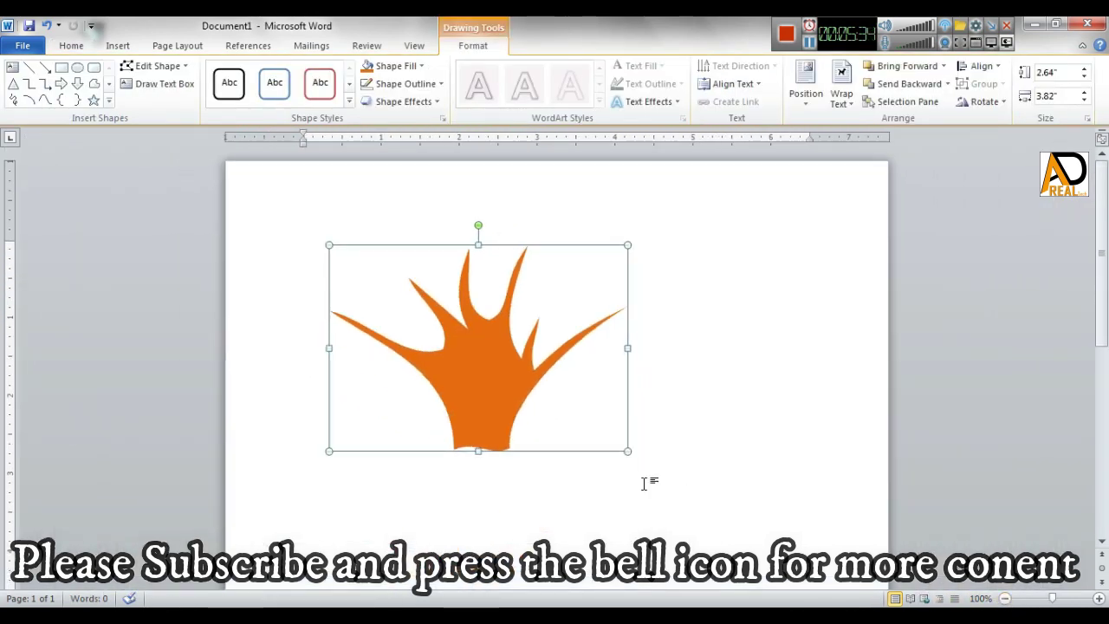
{"action": "mouse_move", "coordinate": [472, 389]}
{"action": "left_mouse_down"}
{"action": "mouse_move", "coordinate": [435, 385]}
{"action": "mouse_move", "coordinate": [483, 408]}
{"action": "left_mouse_up"}
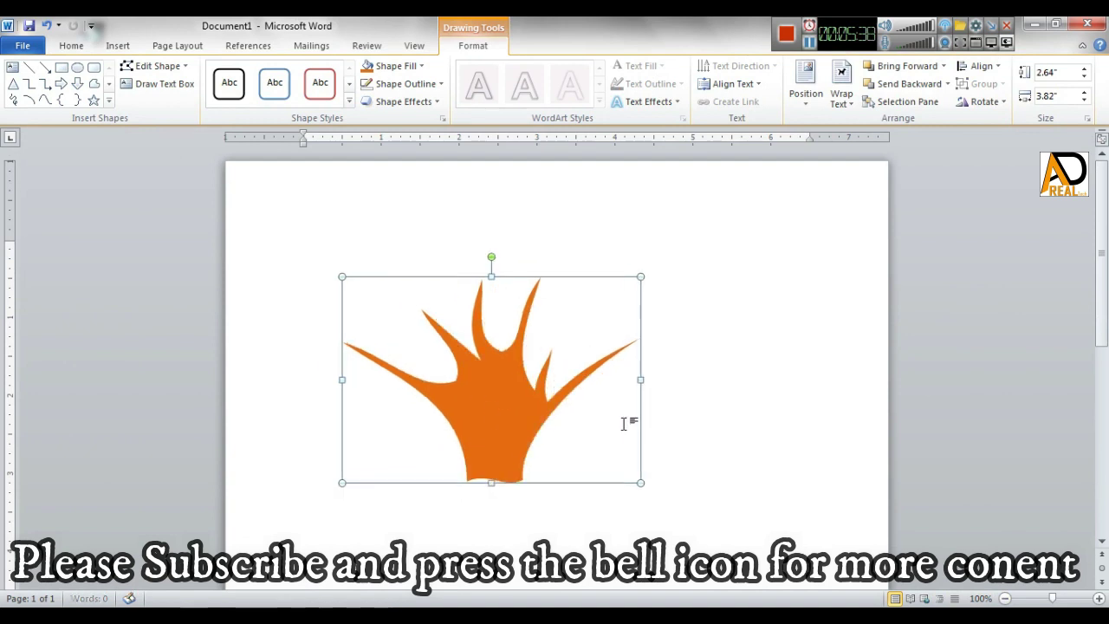
{"action": "left_click", "coordinate": [700, 403]}
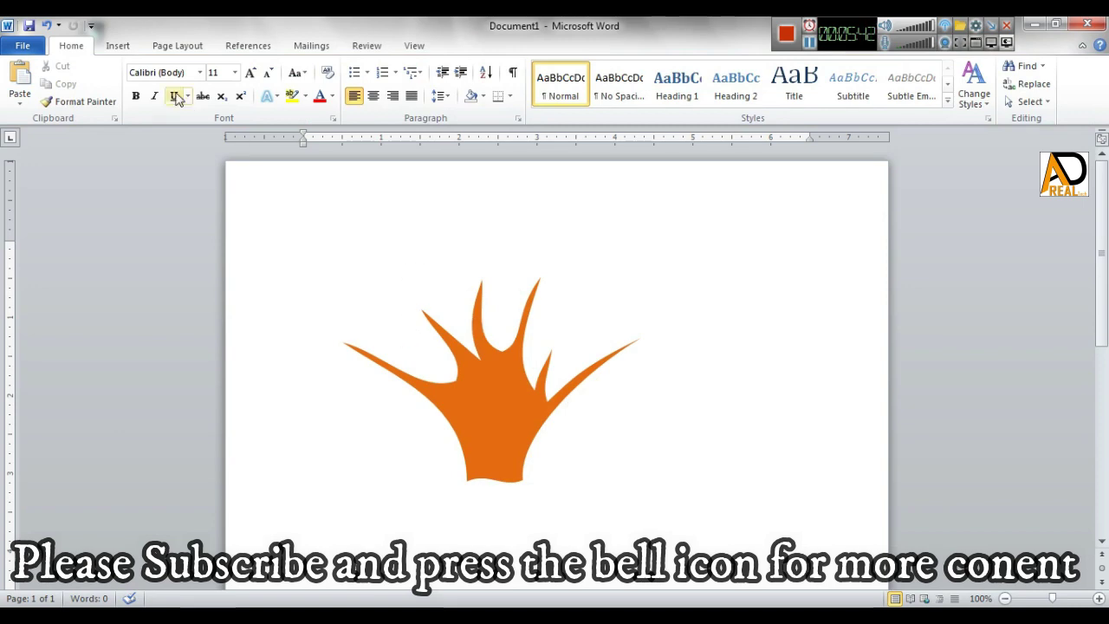
{"action": "left_click", "coordinate": [123, 48]}
- Draw a tall narrow rectangle and nudge it left of the orange trunk at 130% zoom
{"action": "left_click", "coordinate": [238, 82]}
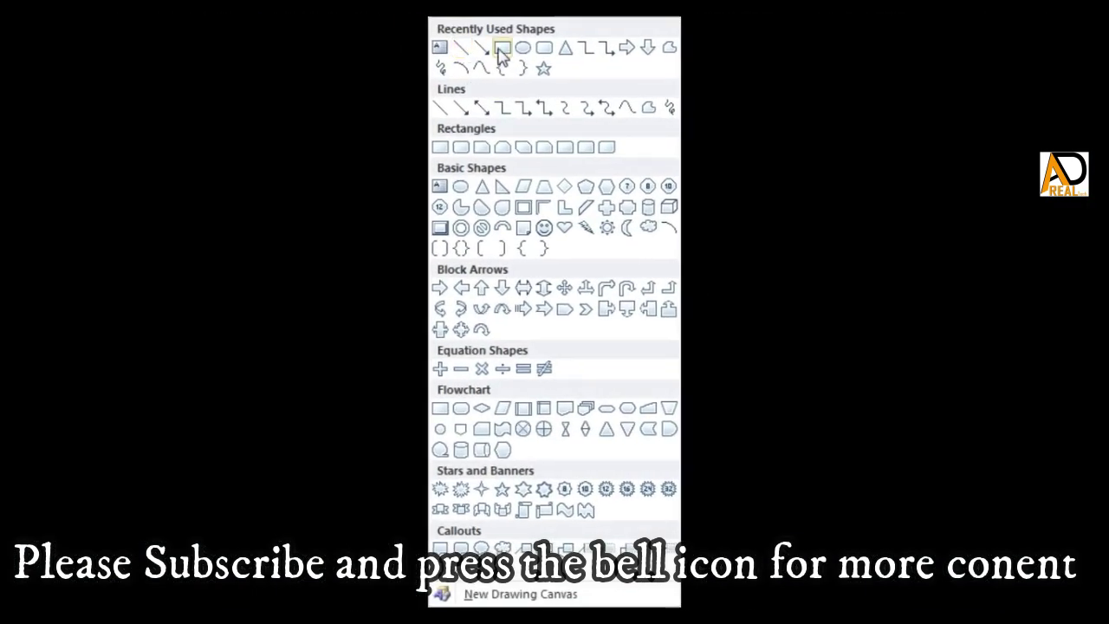
{"action": "left_click", "coordinate": [500, 48]}
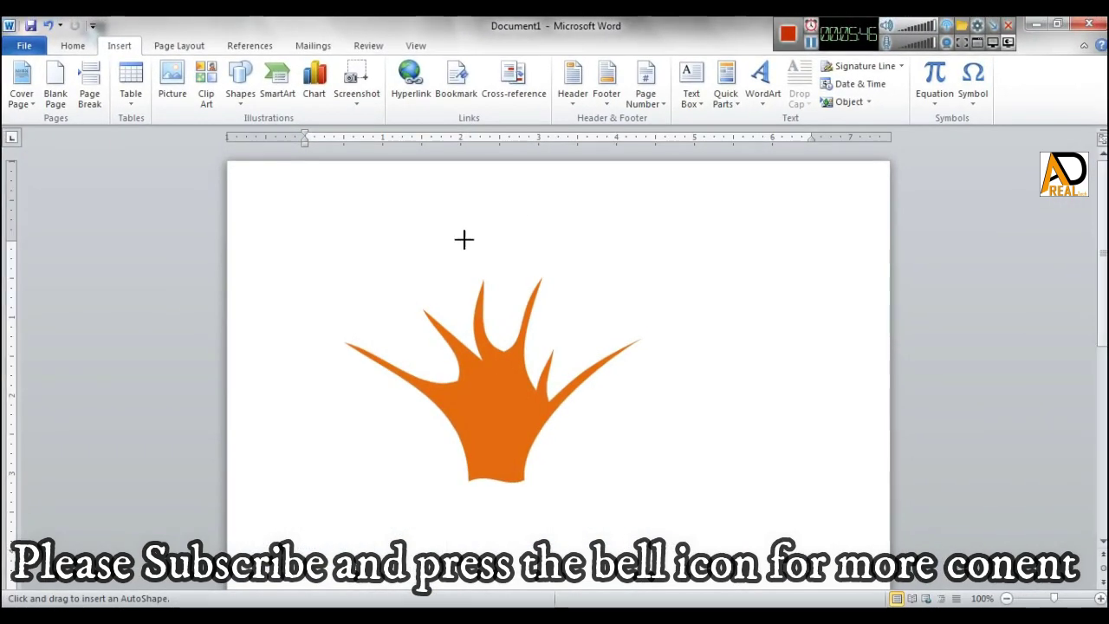
{"action": "mouse_move", "coordinate": [629, 240]}
{"action": "left_mouse_down"}
{"action": "mouse_move", "coordinate": [663, 318]}
{"action": "mouse_move", "coordinate": [311, 472]}
{"action": "left_mouse_up"}
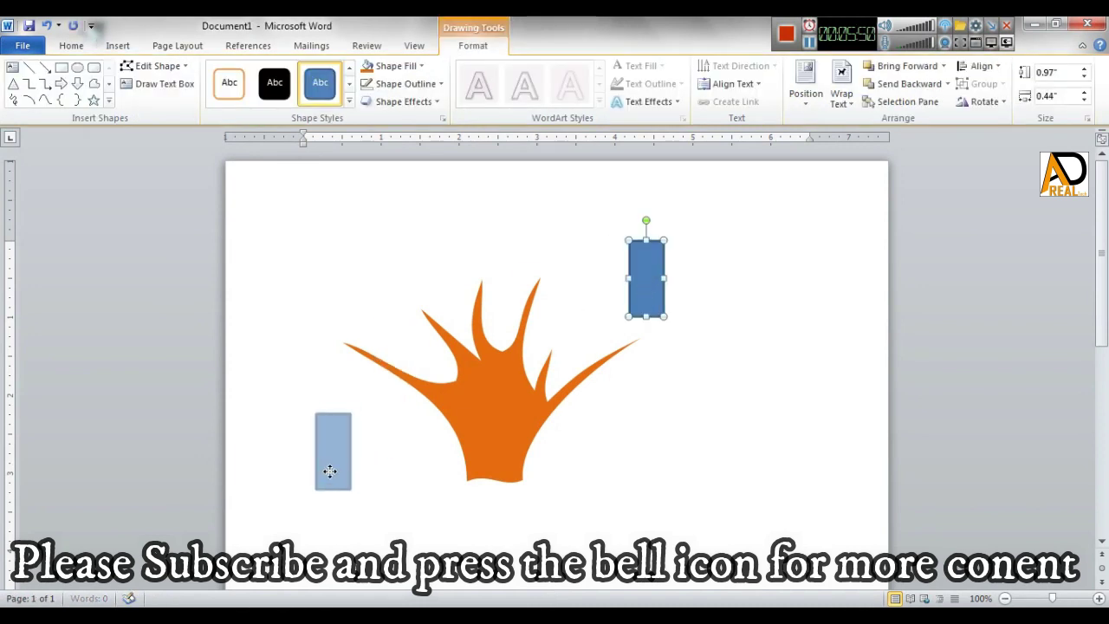
{"action": "scroll", "coordinate": [346, 424], "scroll_direction": "down", "scroll_amount": 3}
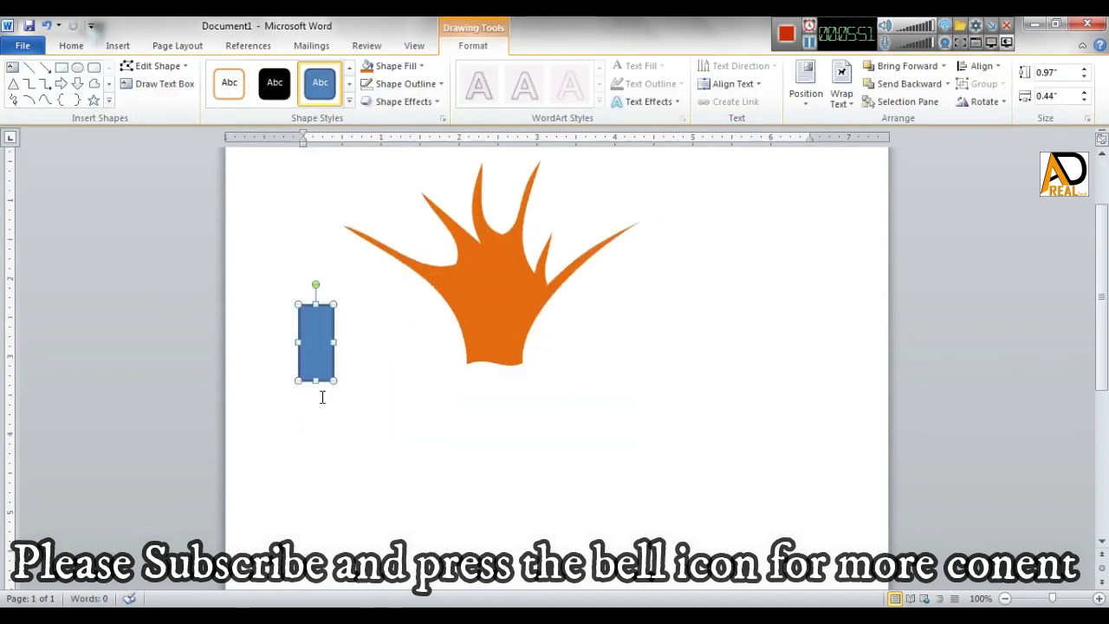
{"action": "left_click", "coordinate": [1099, 598]}
{"action": "left_click", "coordinate": [1098, 598]}
{"action": "left_click", "coordinate": [1099, 598]}
{"action": "left_click_drag", "start_coordinate": [238, 407], "coordinate": [266, 413]}
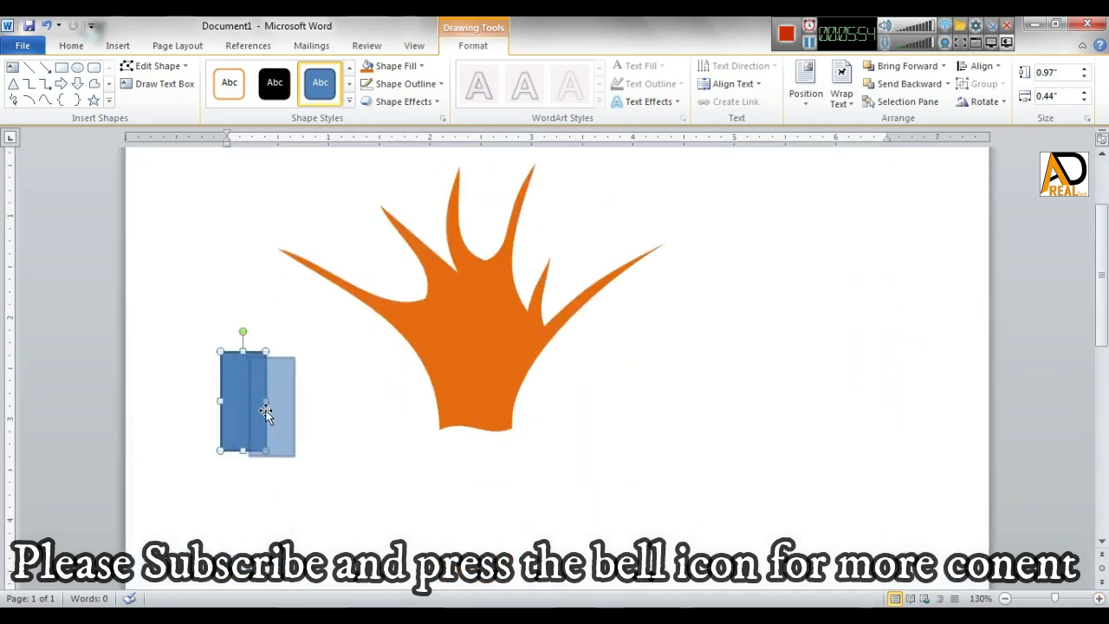
{"action": "left_click", "coordinate": [158, 67]}
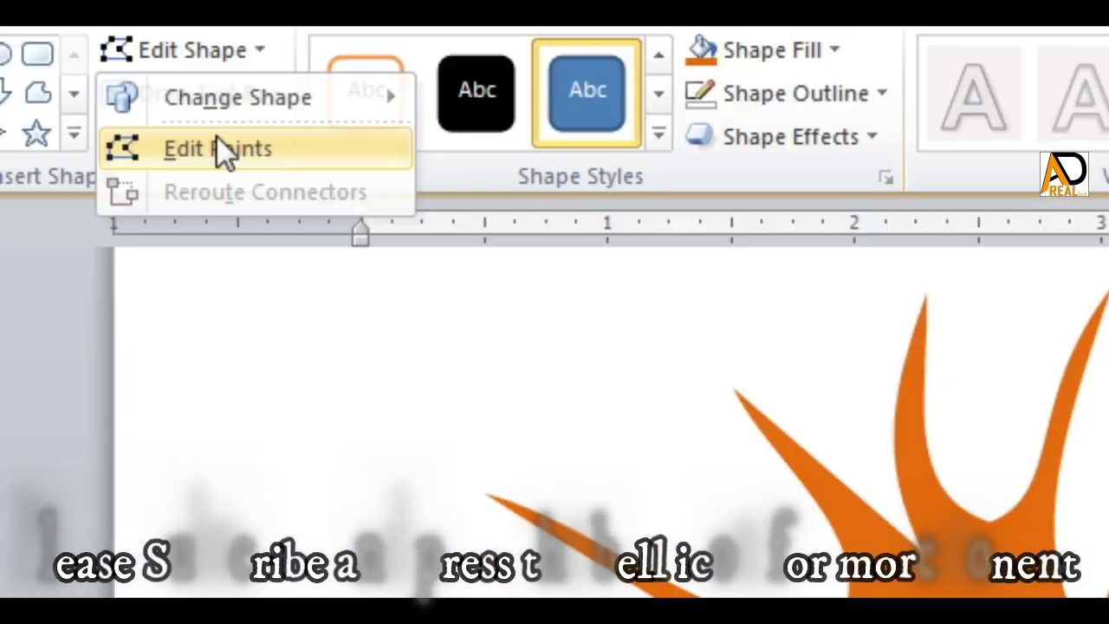
- Use Edit Points to bend the rectangle's left edge outward into a curve
{"action": "left_click", "coordinate": [218, 149]}
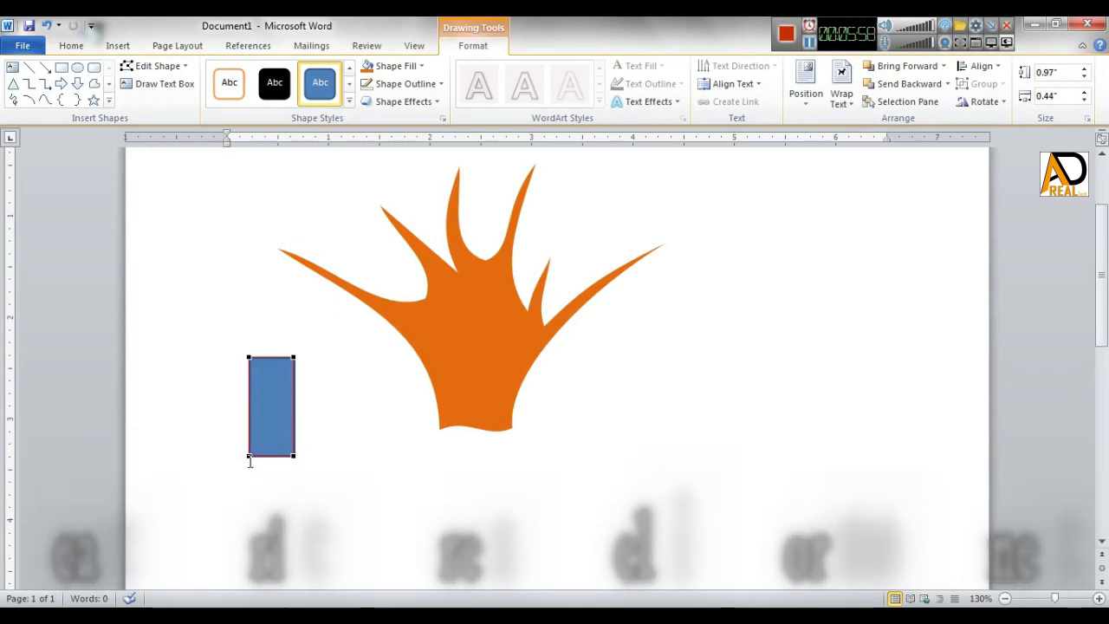
{"action": "mouse_move", "coordinate": [249, 423]}
{"action": "left_mouse_down"}
{"action": "mouse_move", "coordinate": [213, 424]}
{"action": "mouse_move", "coordinate": [224, 424]}
{"action": "left_mouse_up"}
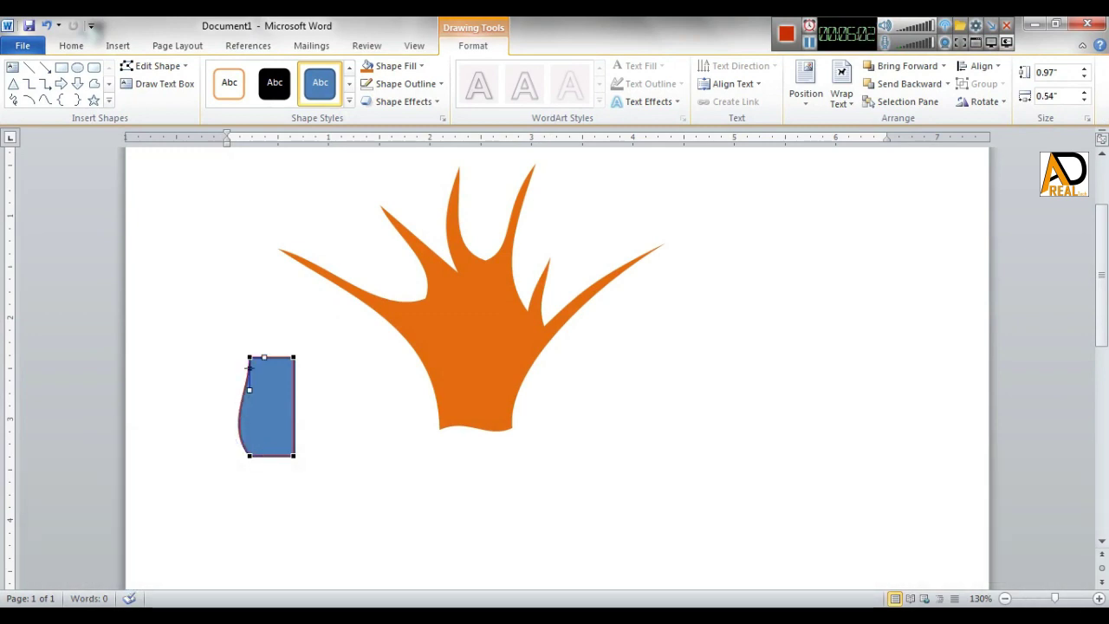
{"action": "left_click_drag", "start_coordinate": [247, 387], "coordinate": [224, 384]}
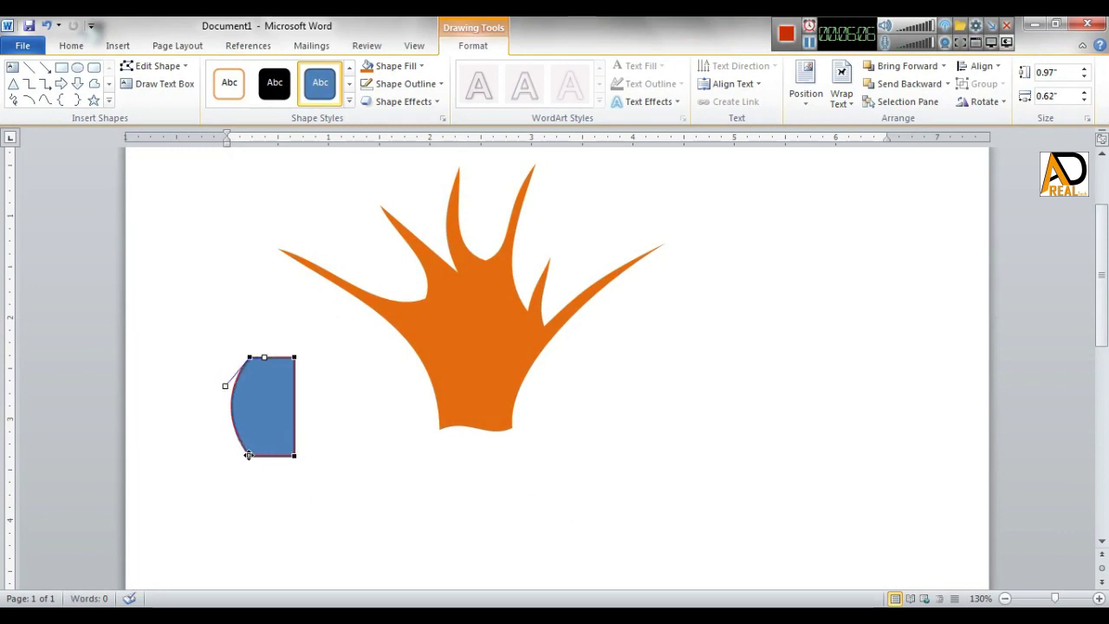
{"action": "left_click_drag", "start_coordinate": [225, 429], "coordinate": [224, 428]}
{"action": "left_click", "coordinate": [248, 356]}
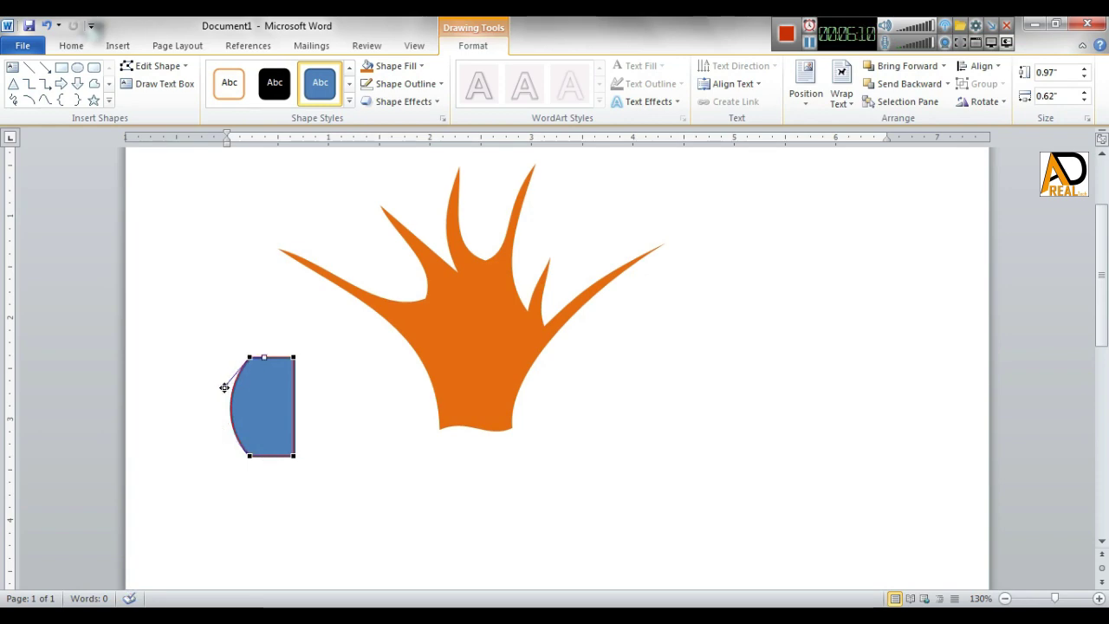
{"action": "left_click", "coordinate": [354, 416]}
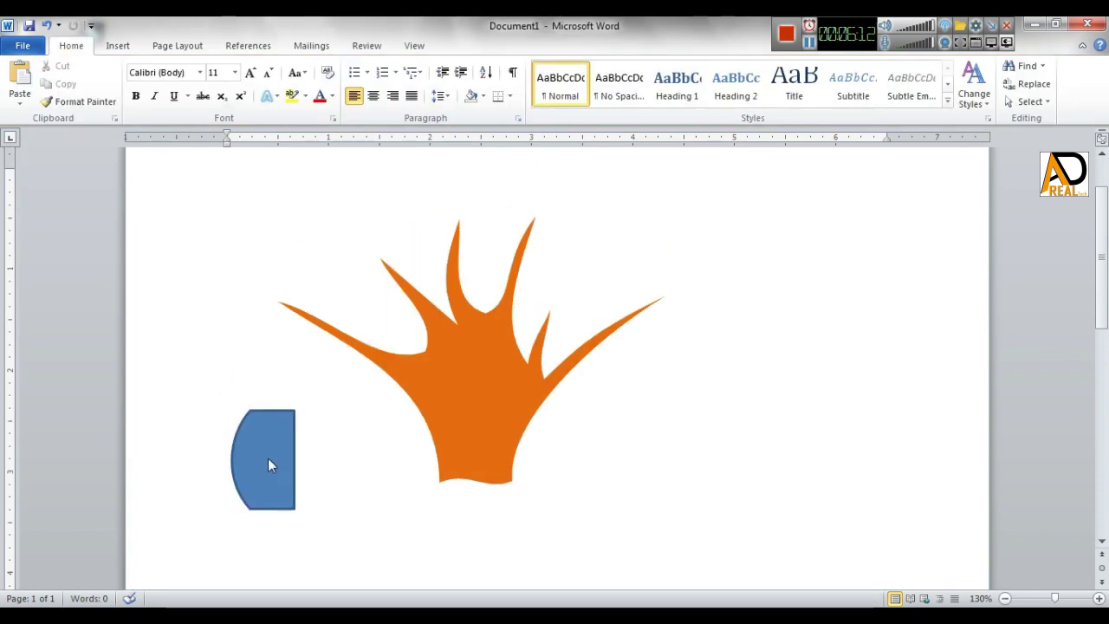
{"action": "left_click", "coordinate": [268, 457]}
- Delete the top-right and bottom-right corner points, then enlarge the sliver into a half-leaf
{"action": "left_click", "coordinate": [145, 70]}
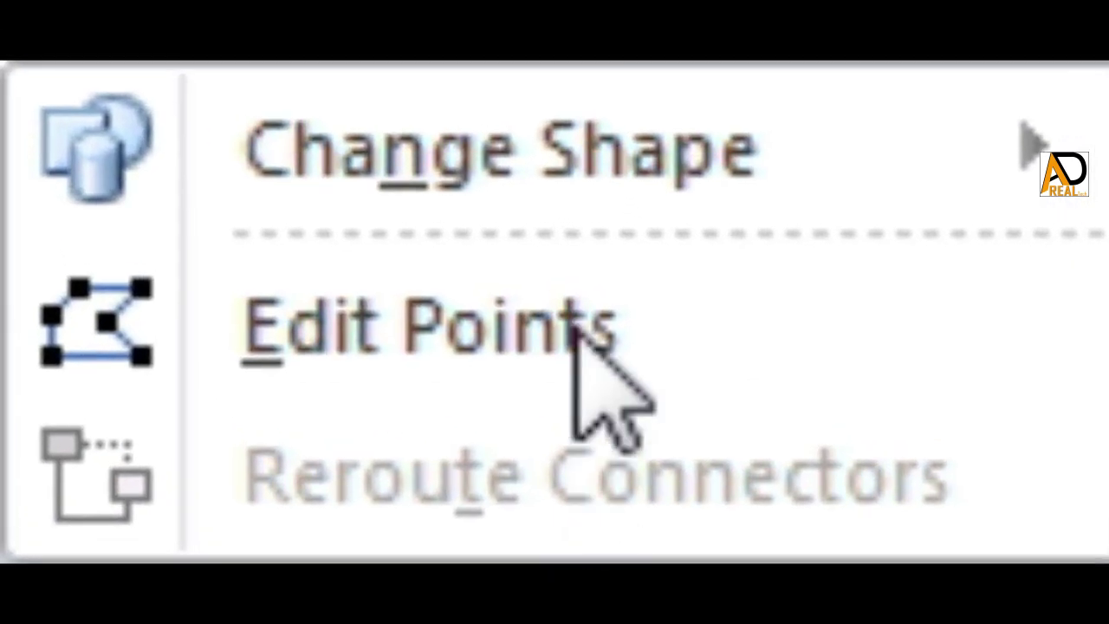
{"action": "left_click", "coordinate": [164, 101]}
{"action": "right_click", "coordinate": [293, 413]}
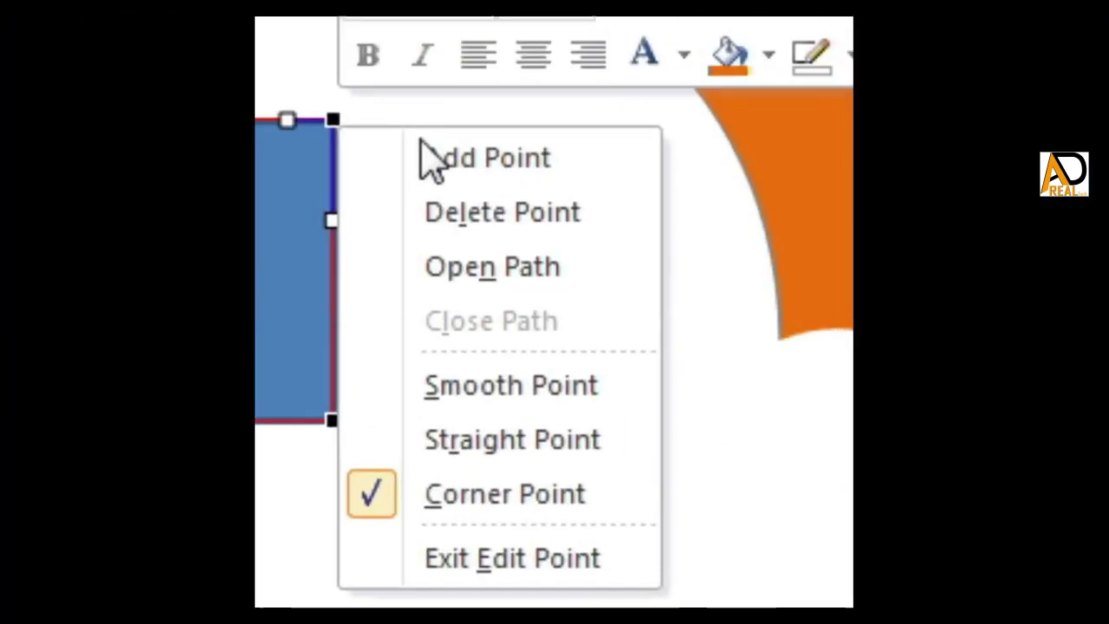
{"action": "left_click", "coordinate": [342, 437]}
{"action": "right_click", "coordinate": [292, 506]}
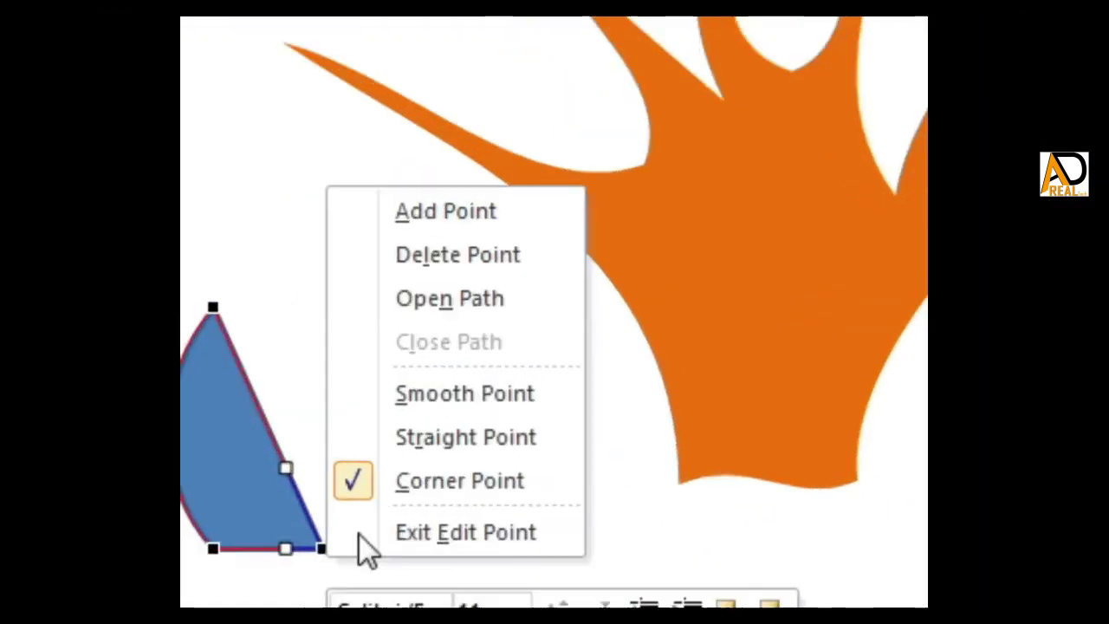
{"action": "left_click", "coordinate": [349, 385]}
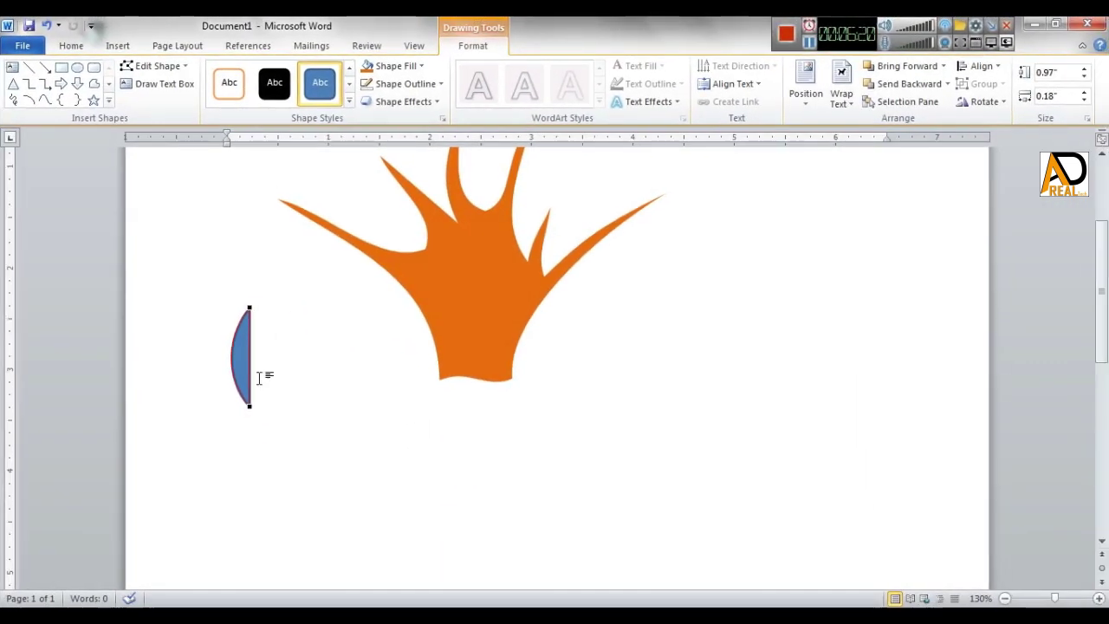
{"action": "left_click", "coordinate": [257, 376]}
{"action": "mouse_move", "coordinate": [251, 406]}
{"action": "left_mouse_down"}
{"action": "mouse_move", "coordinate": [269, 435]}
{"action": "mouse_move", "coordinate": [262, 422]}
{"action": "left_mouse_up"}
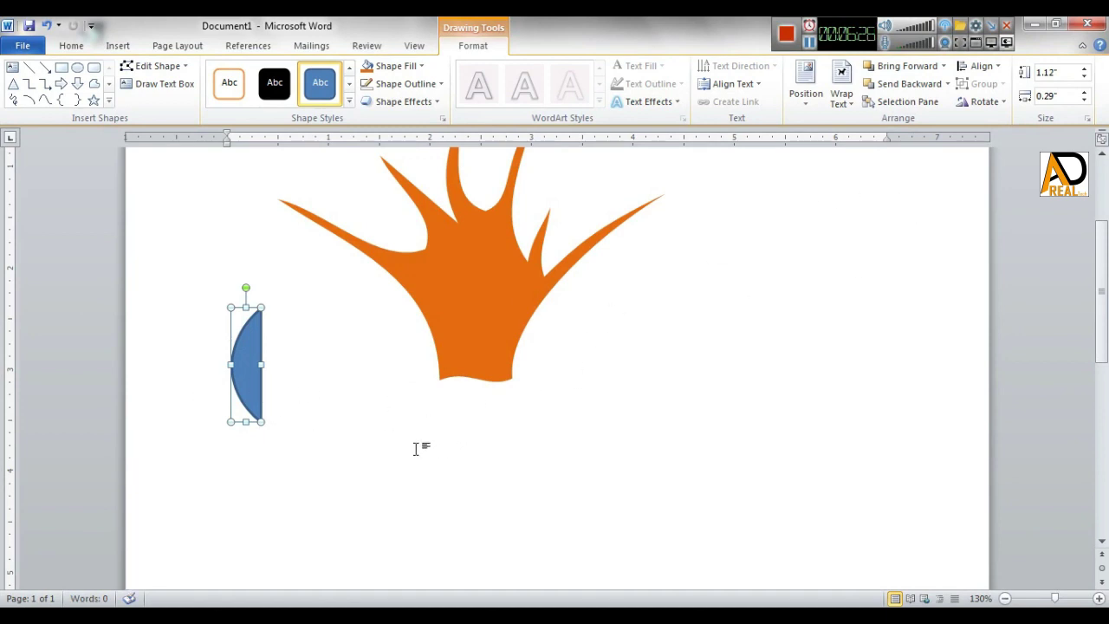
{"action": "scroll", "coordinate": [416, 448], "scroll_direction": "up", "scroll_amount": 2}
{"action": "left_click", "coordinate": [309, 423]}
{"action": "type", "text": "Press"}
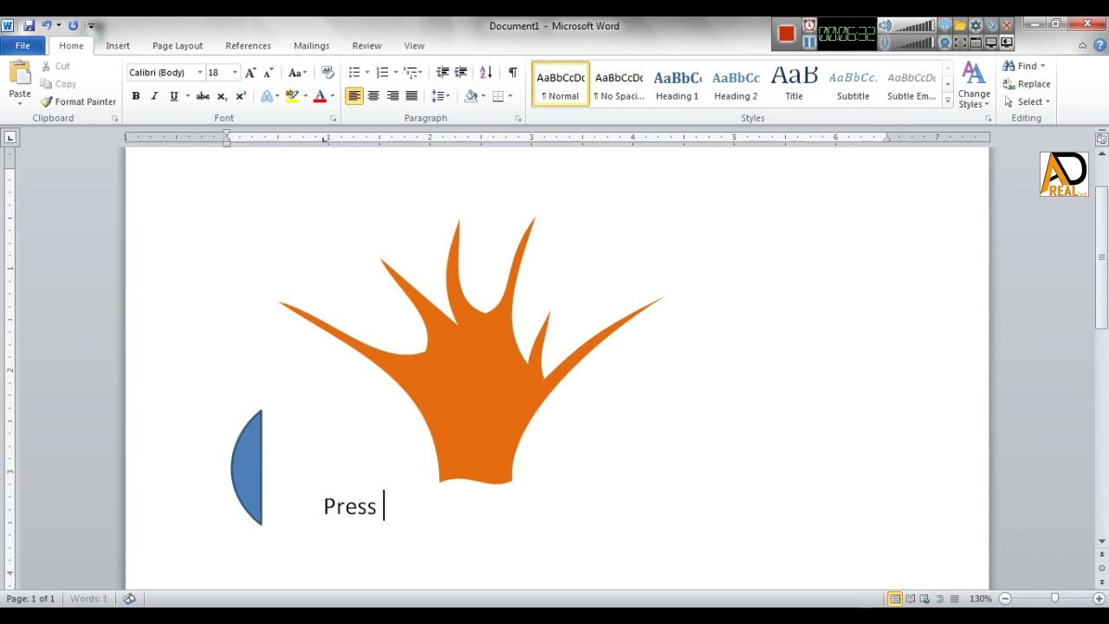
{"action": "type", "text": "Ctrl"}
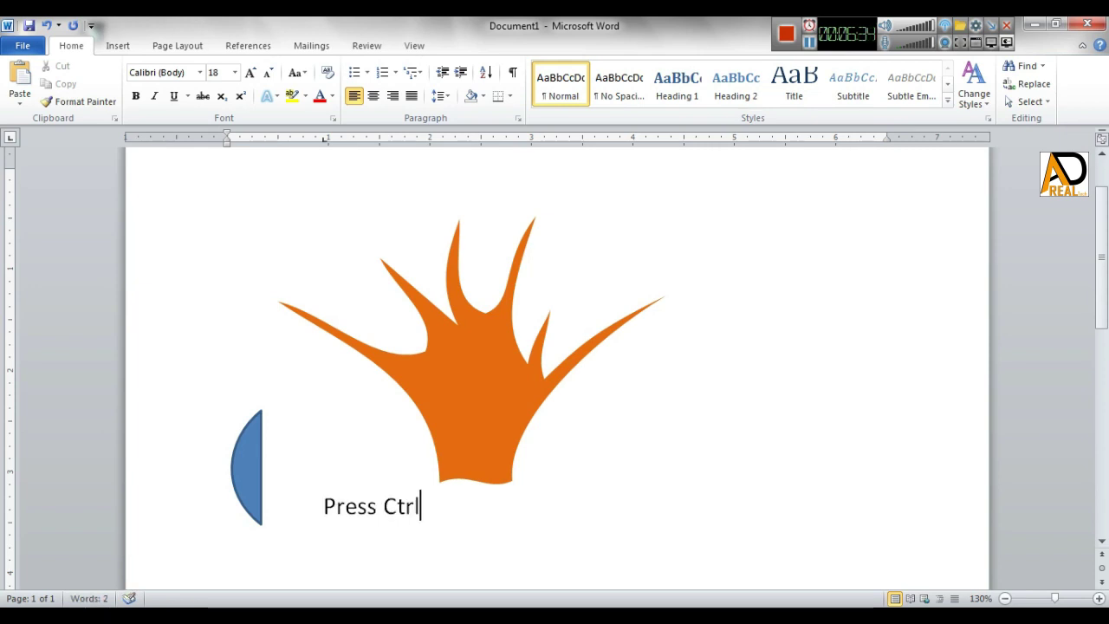
{"action": "type", "text": " +D"}
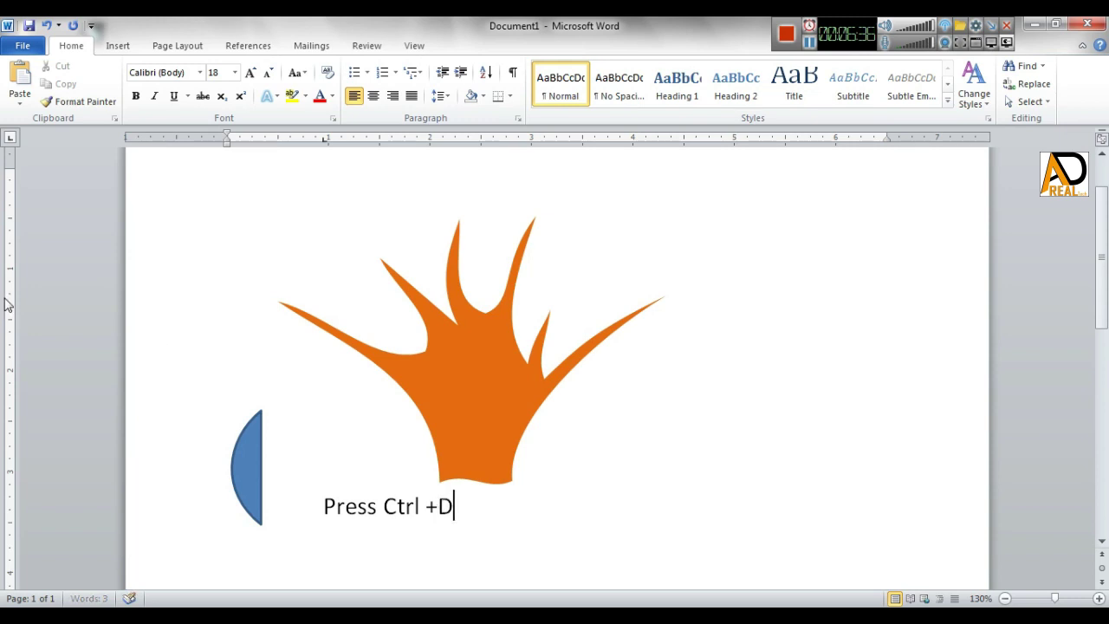
{"action": "left_click_drag", "start_coordinate": [332, 510], "coordinate": [458, 503]}
{"action": "key", "text": "Delete"}
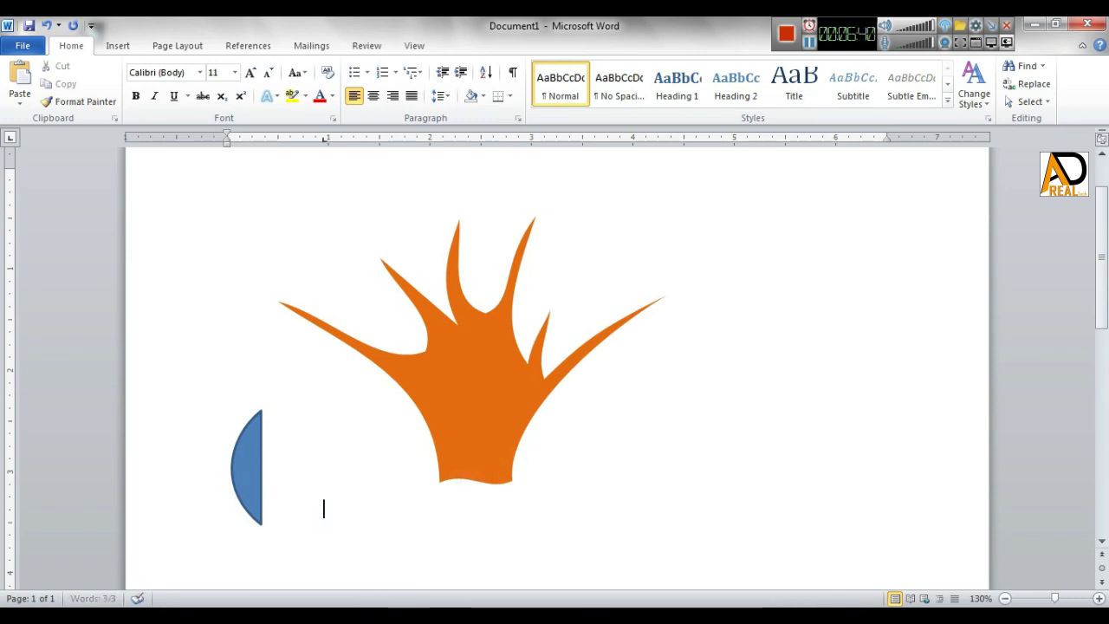
{"action": "left_click", "coordinate": [253, 494]}
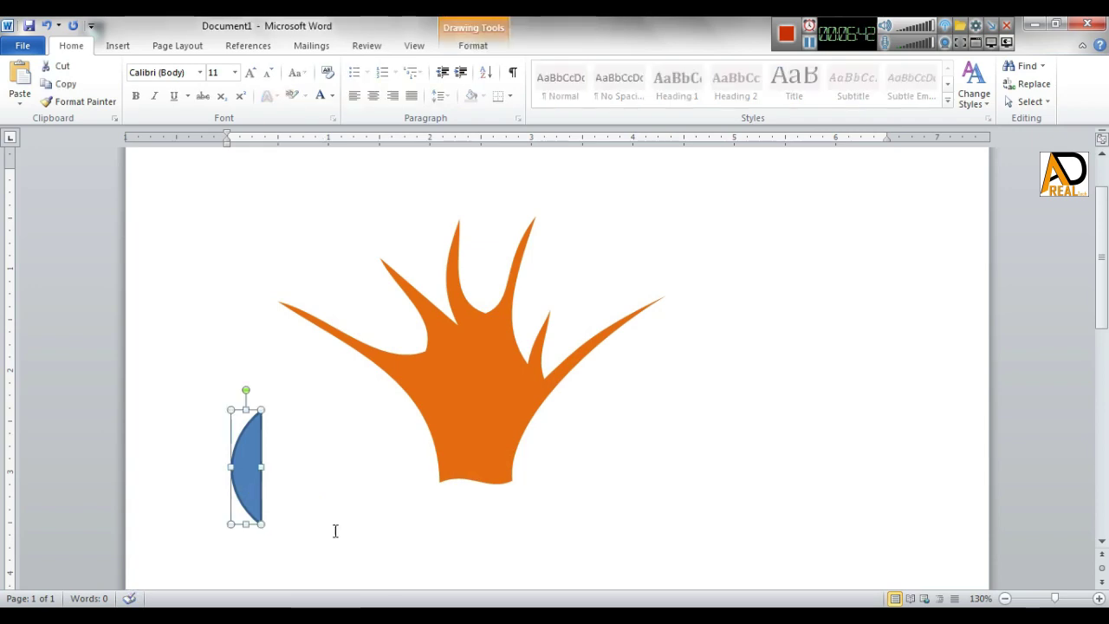
- Duplicate the half-leaf with Ctrl+D, flip the copy horizontally, and set it against the original
{"action": "key", "text": "ctrl+d"}
{"action": "left_click", "coordinate": [473, 45]}
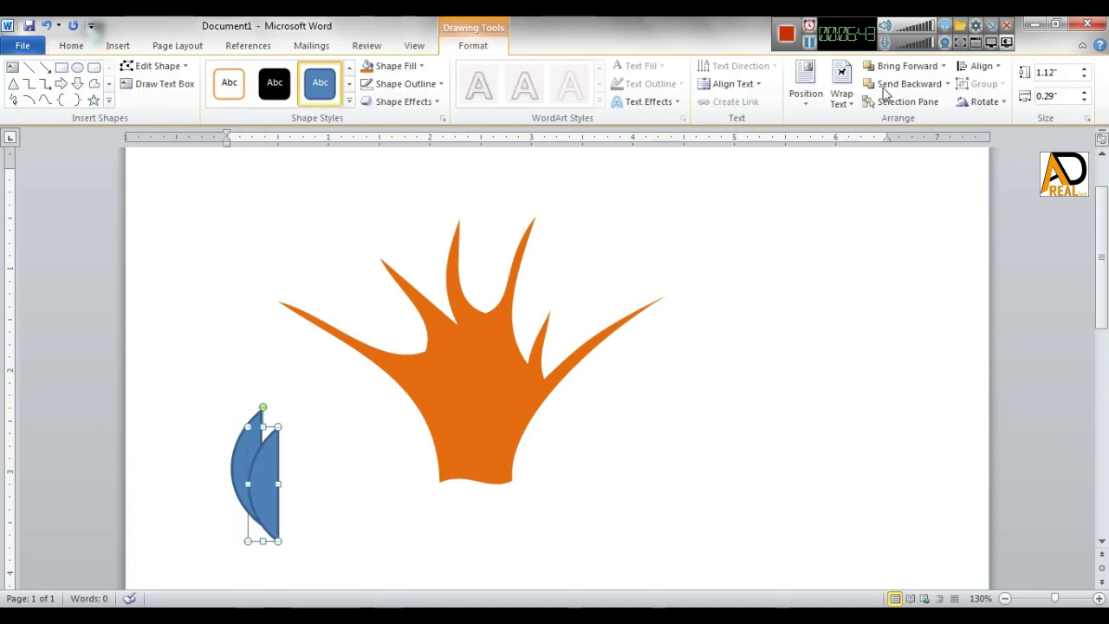
{"action": "left_click", "coordinate": [968, 111]}
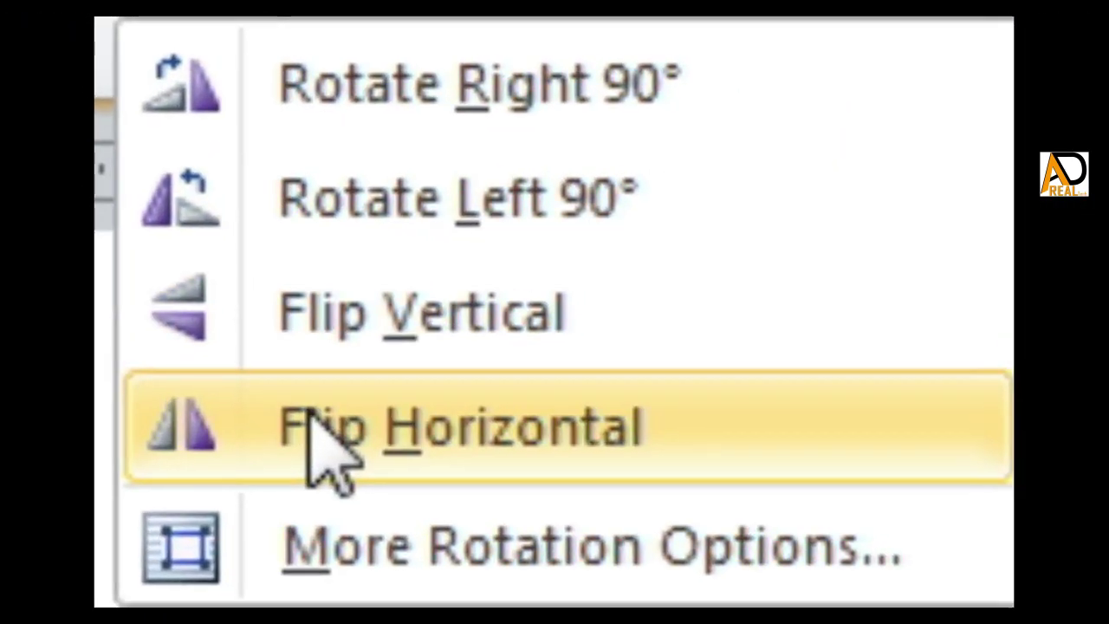
{"action": "left_click", "coordinate": [324, 451]}
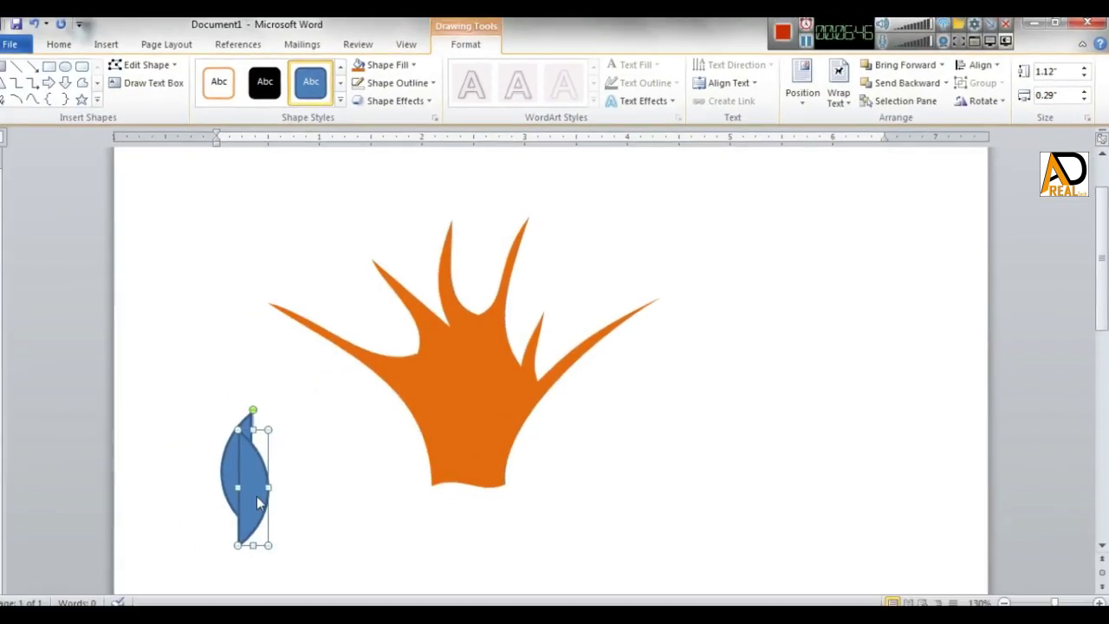
{"action": "left_click_drag", "start_coordinate": [282, 477], "coordinate": [294, 474]}
- Select the left half of the finished leaf for recolouring
{"action": "left_click", "coordinate": [384, 495]}
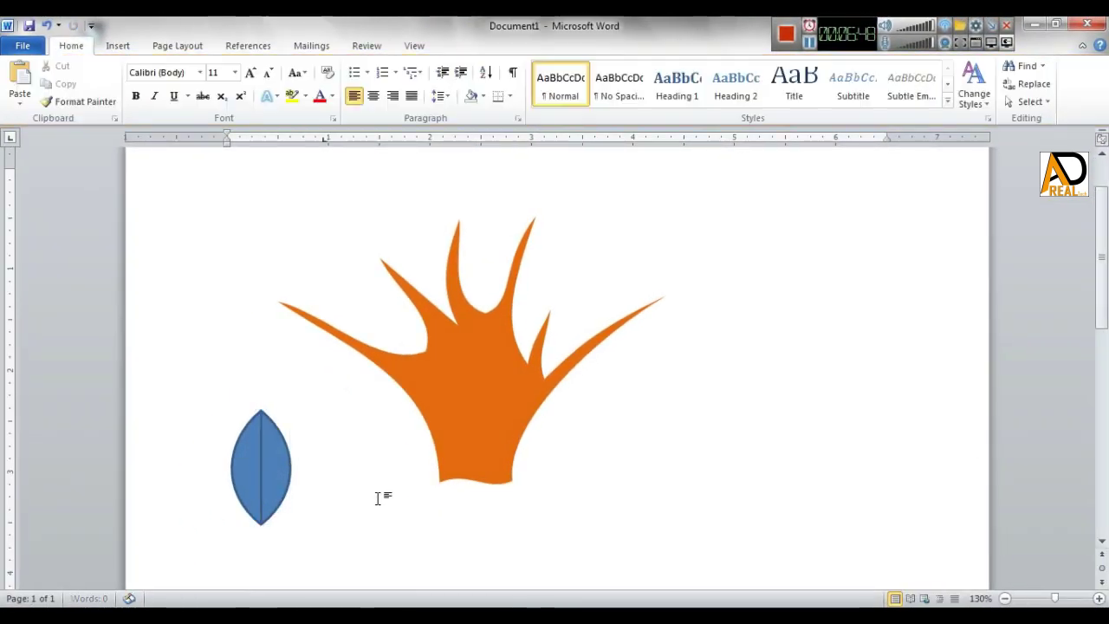
{"action": "left_click", "coordinate": [296, 504]}
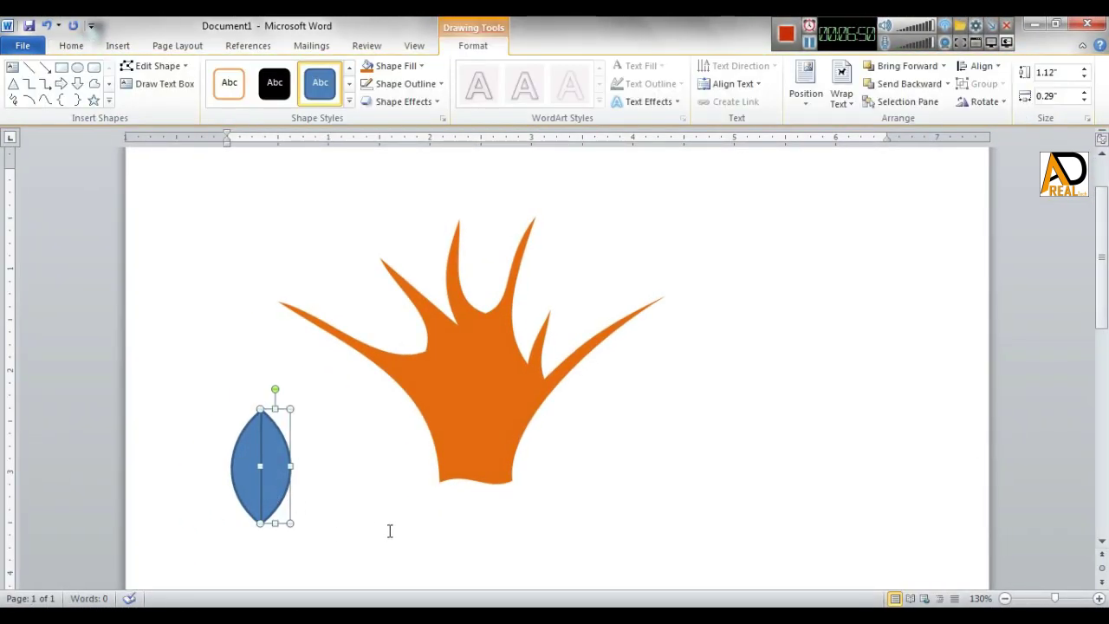
{"action": "left_click", "coordinate": [347, 519]}
{"action": "left_click", "coordinate": [275, 482]}
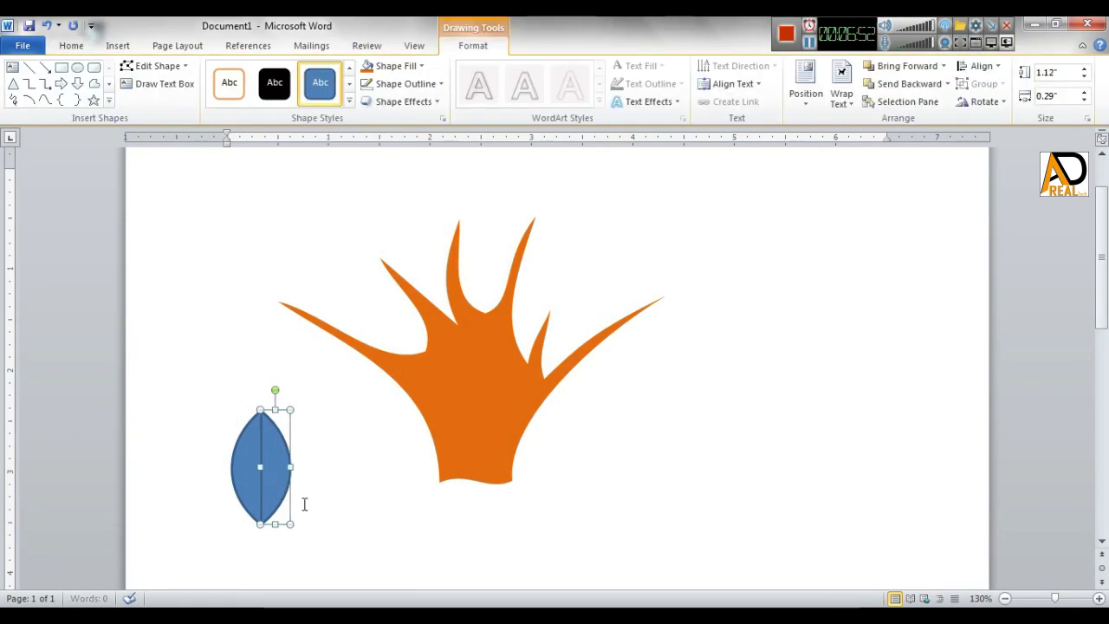
{"action": "left_click", "coordinate": [304, 495]}
{"action": "left_click", "coordinate": [252, 482]}
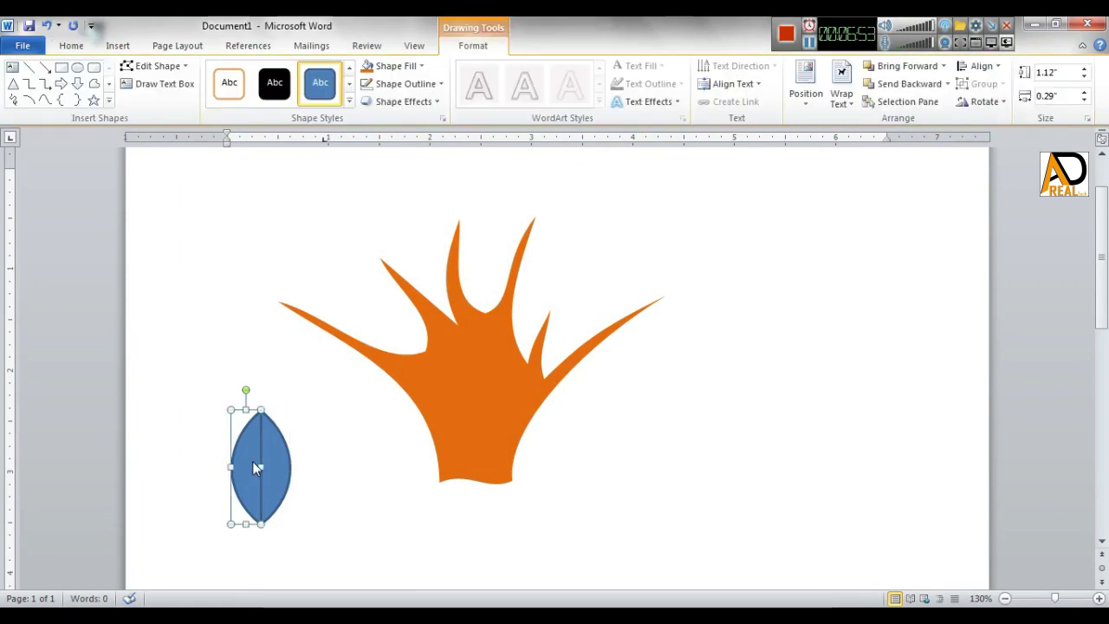
{"action": "left_click", "coordinate": [424, 69]}
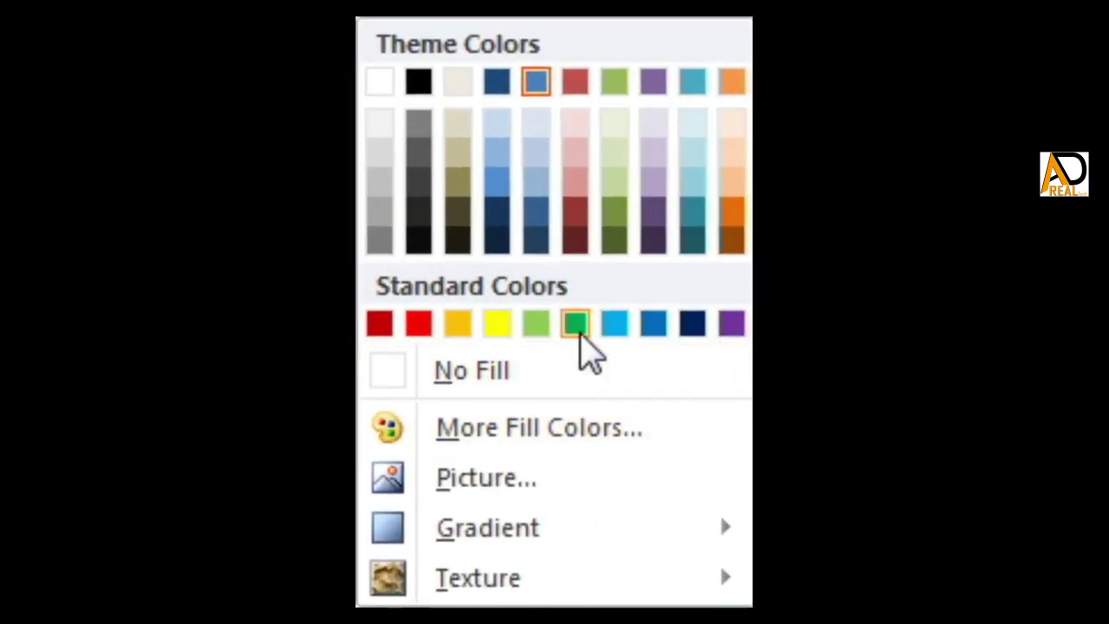
- Fill the left half of the leaf green and remove its outline
{"action": "left_click", "coordinate": [575, 324]}
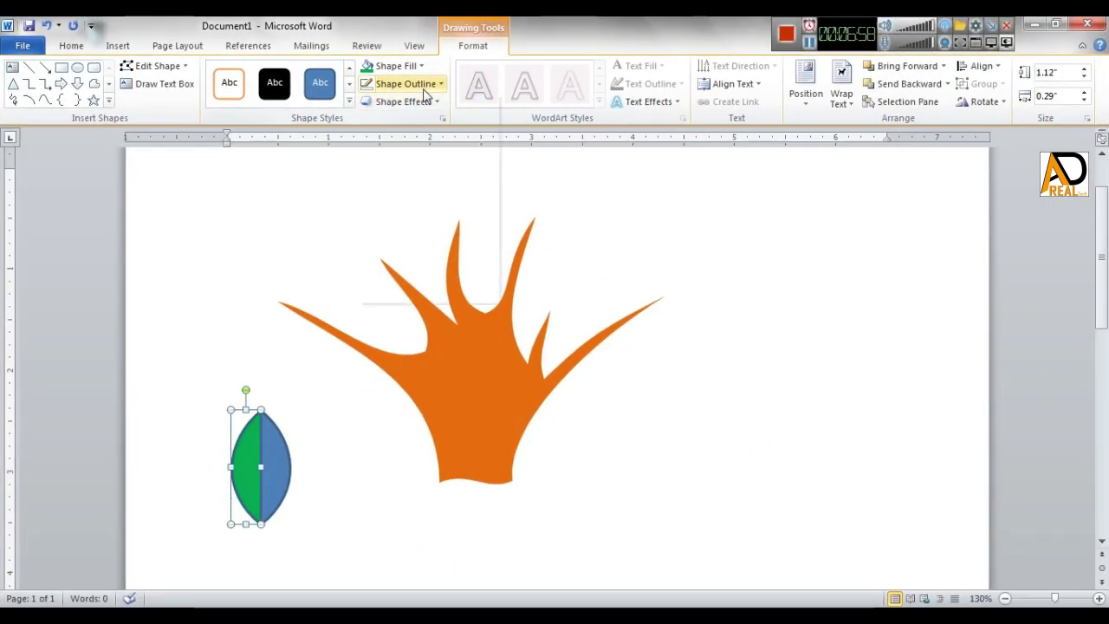
{"action": "left_click", "coordinate": [423, 84]}
{"action": "left_click", "coordinate": [501, 368]}
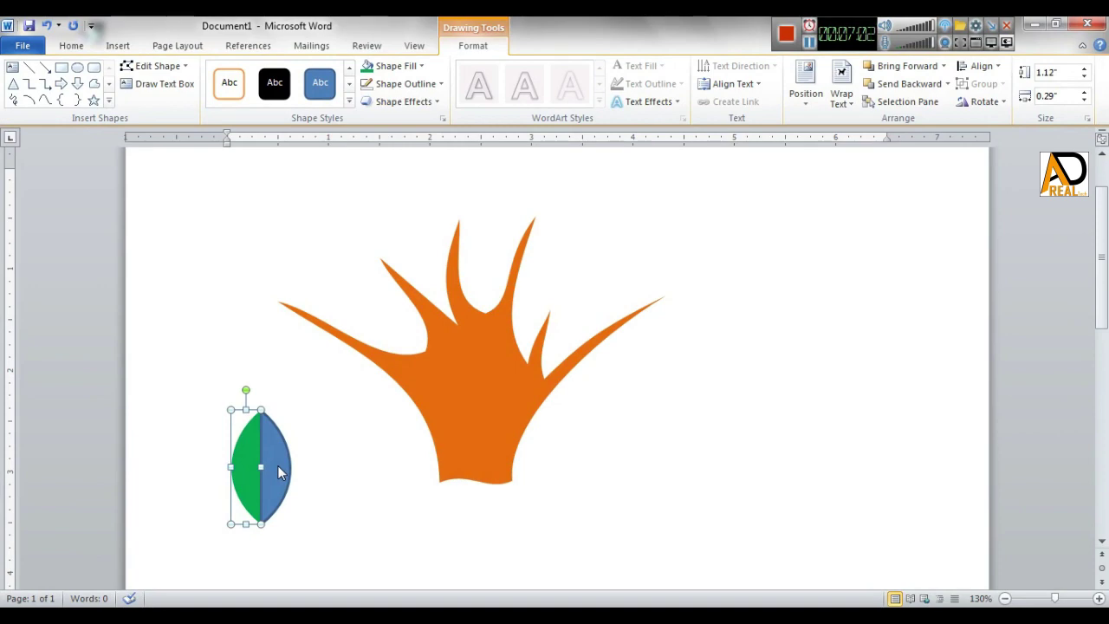
- Give the right half a standard dark green fill and no outline, then select both halves
{"action": "left_click", "coordinate": [278, 465]}
{"action": "left_click", "coordinate": [394, 66]}
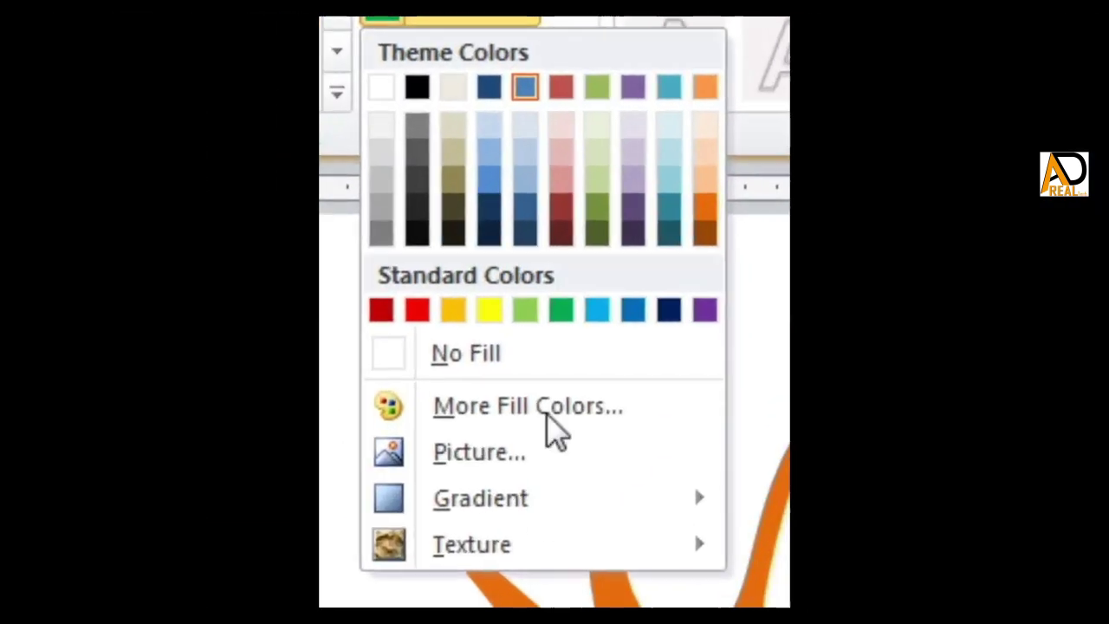
{"action": "left_click", "coordinate": [423, 224]}
{"action": "left_click", "coordinate": [377, 47]}
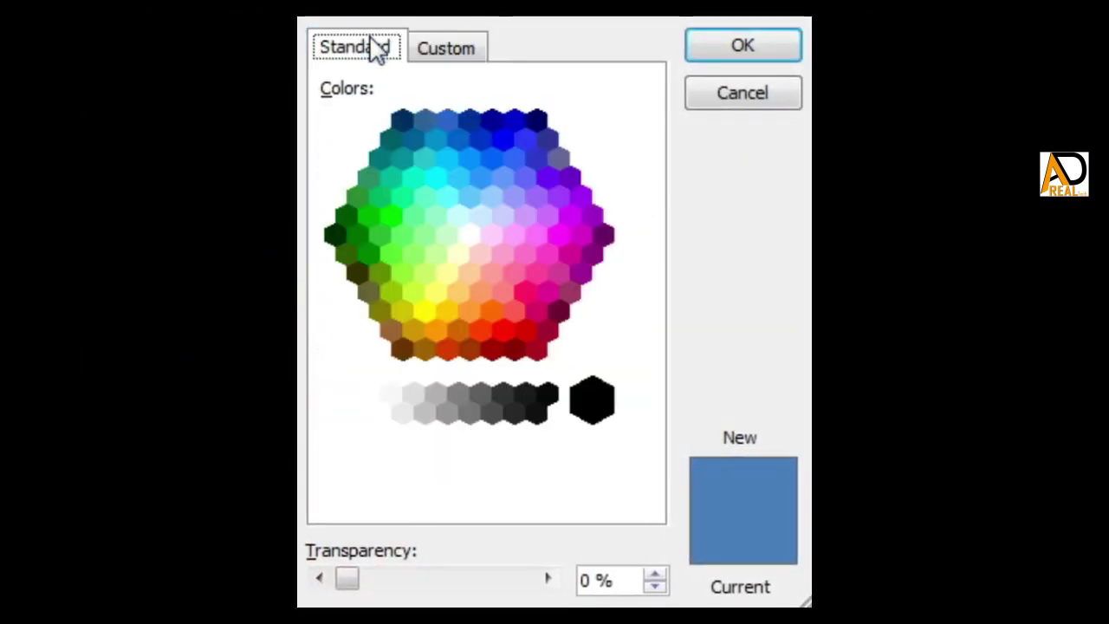
{"action": "left_click", "coordinate": [345, 254]}
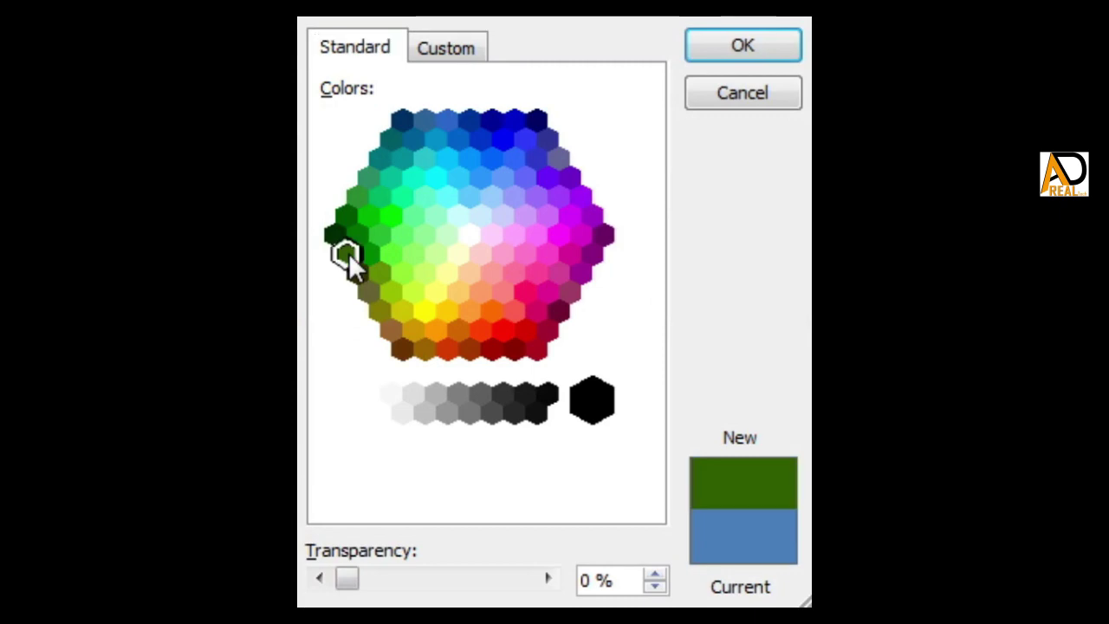
{"action": "left_click", "coordinate": [745, 50]}
{"action": "left_click", "coordinate": [422, 69]}
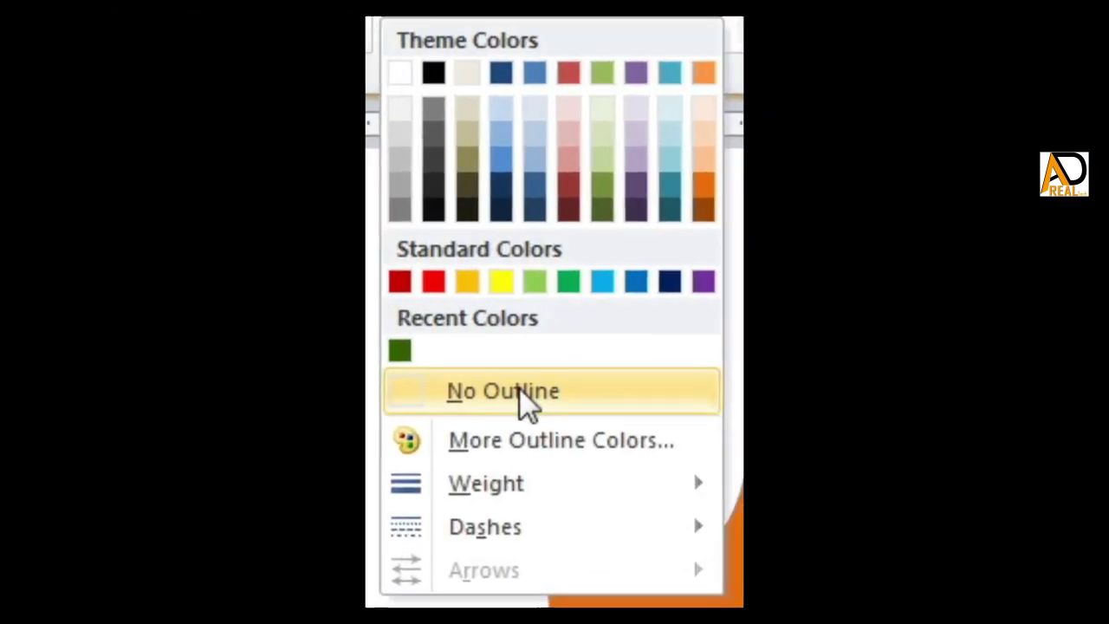
{"action": "left_click", "coordinate": [425, 272]}
{"action": "left_click", "coordinate": [338, 529]}
{"action": "left_click", "coordinate": [269, 490]}
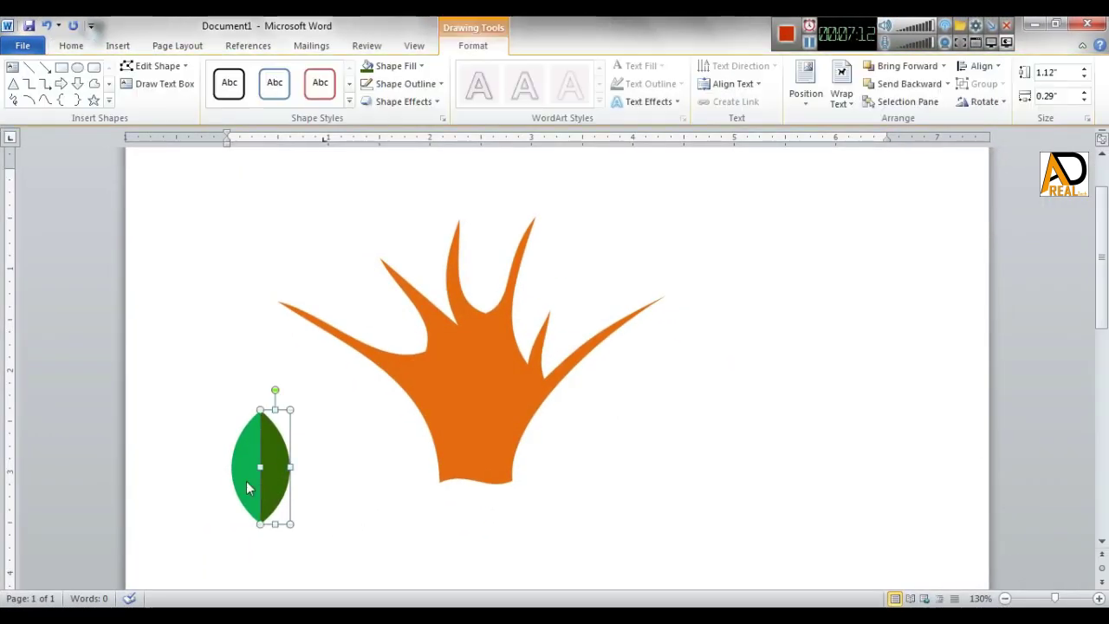
{"action": "left_click", "coordinate": [247, 475], "text": "shift"}
- Group the two halves, then narrow, rotate, and shrink the leaf at the left branch tip
{"action": "right_click", "coordinate": [277, 475]}
{"action": "mouse_move", "coordinate": [476, 241]}
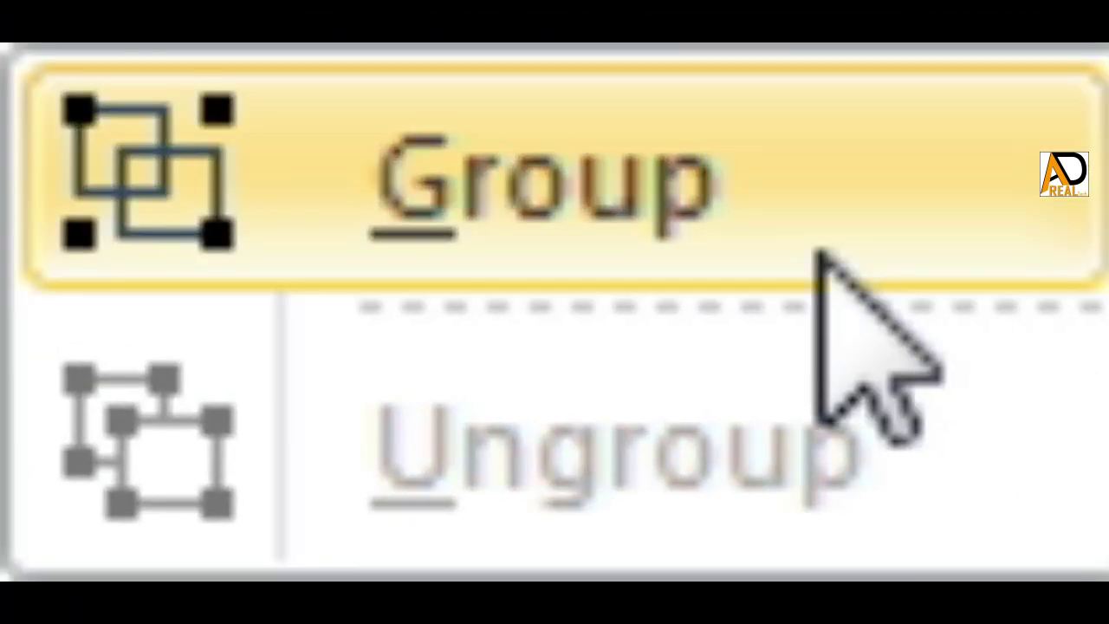
{"action": "left_click", "coordinate": [819, 255]}
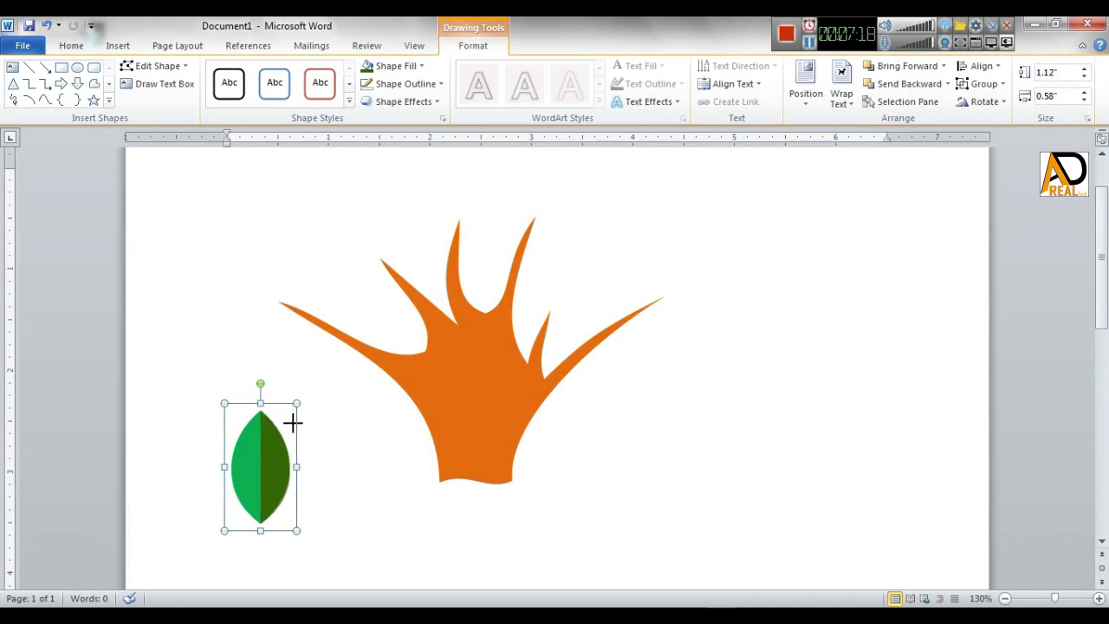
{"action": "left_click_drag", "start_coordinate": [289, 439], "coordinate": [276, 464]}
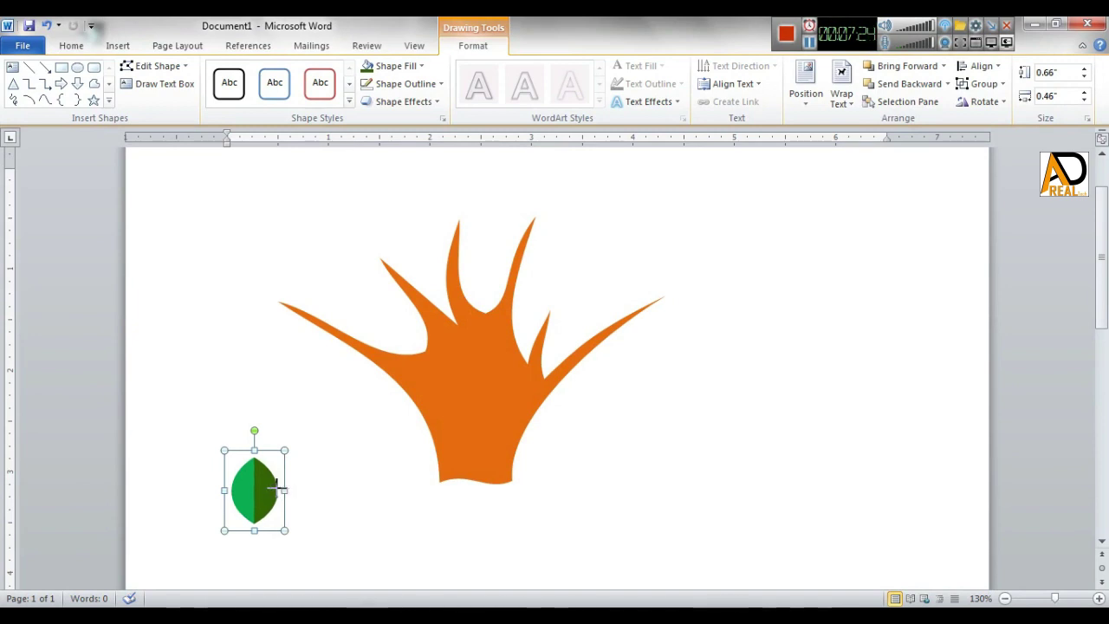
{"action": "left_click_drag", "start_coordinate": [275, 487], "coordinate": [268, 486]}
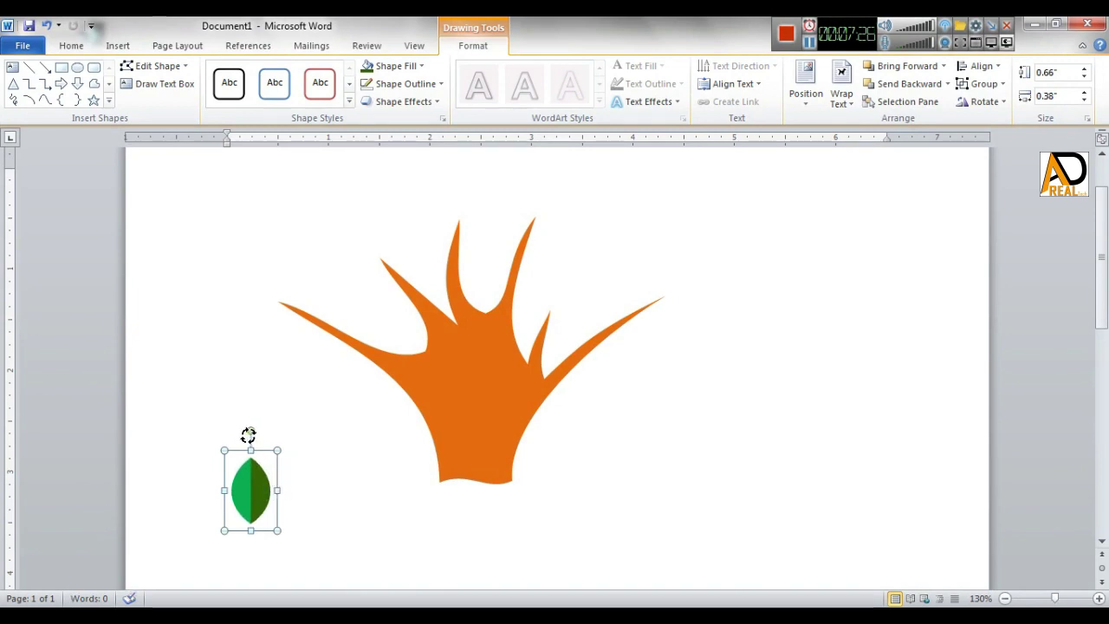
{"action": "left_click_drag", "start_coordinate": [234, 444], "coordinate": [203, 455]}
{"action": "left_click_drag", "start_coordinate": [263, 492], "coordinate": [264, 334]}
{"action": "left_click_drag", "start_coordinate": [215, 299], "coordinate": [208, 340]}
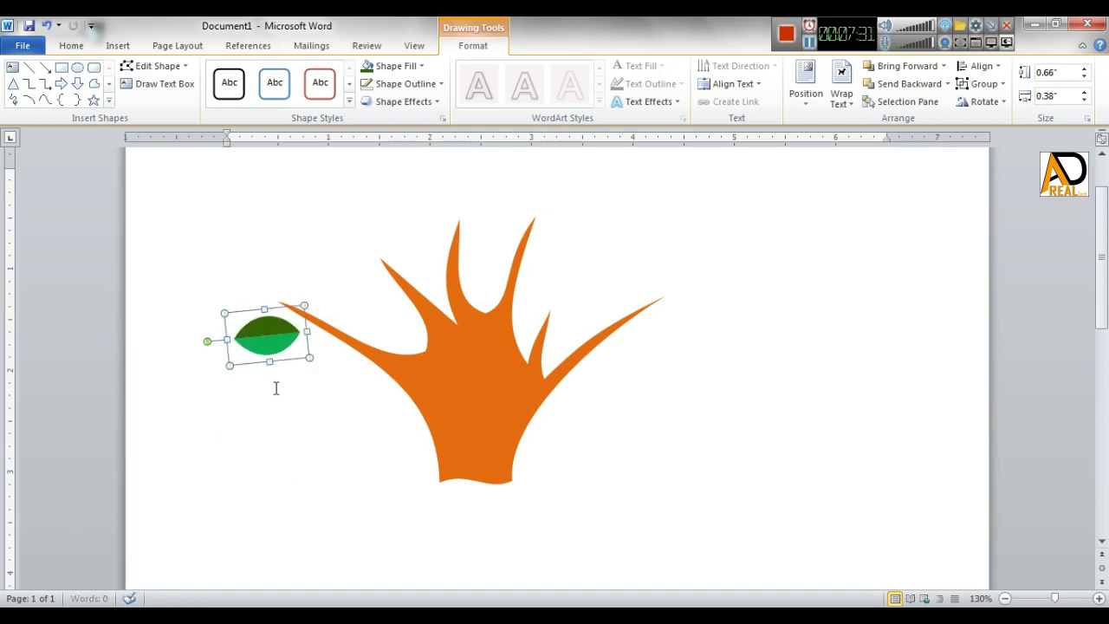
{"action": "left_click_drag", "start_coordinate": [303, 357], "coordinate": [300, 371]}
- Add a smaller leaf copy below the first and stand another small copy upright beside it
{"action": "left_click_drag", "start_coordinate": [246, 395], "coordinate": [250, 403]}
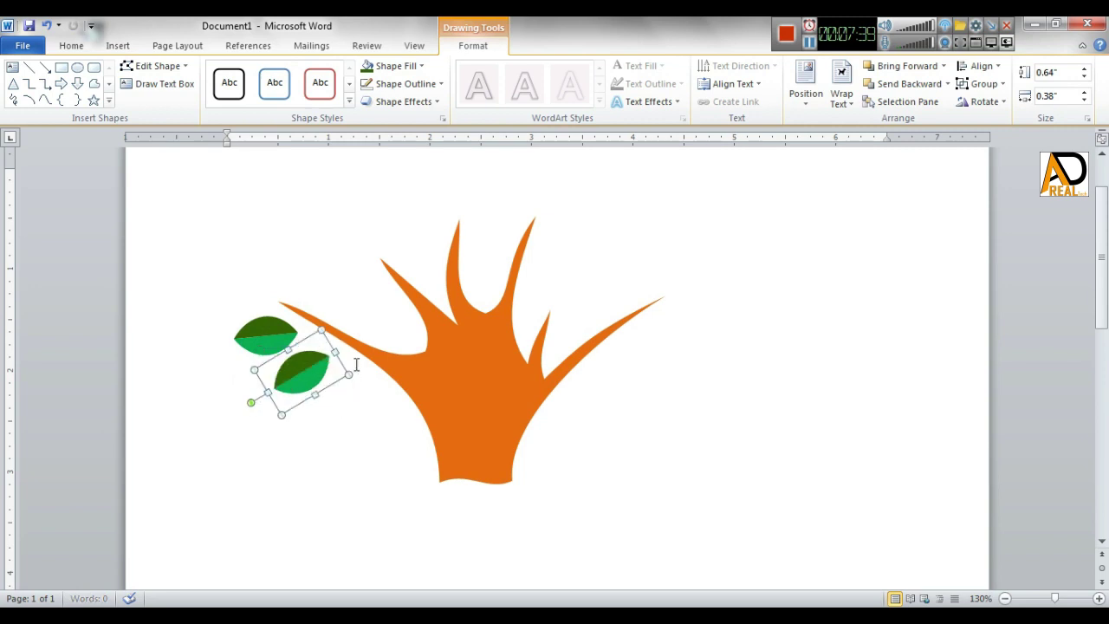
{"action": "mouse_move", "coordinate": [339, 379]}
{"action": "left_mouse_down"}
{"action": "mouse_move", "coordinate": [316, 376]}
{"action": "mouse_move", "coordinate": [358, 418]}
{"action": "left_mouse_up"}
{"action": "left_click", "coordinate": [327, 433]}
{"action": "left_click", "coordinate": [289, 375]}
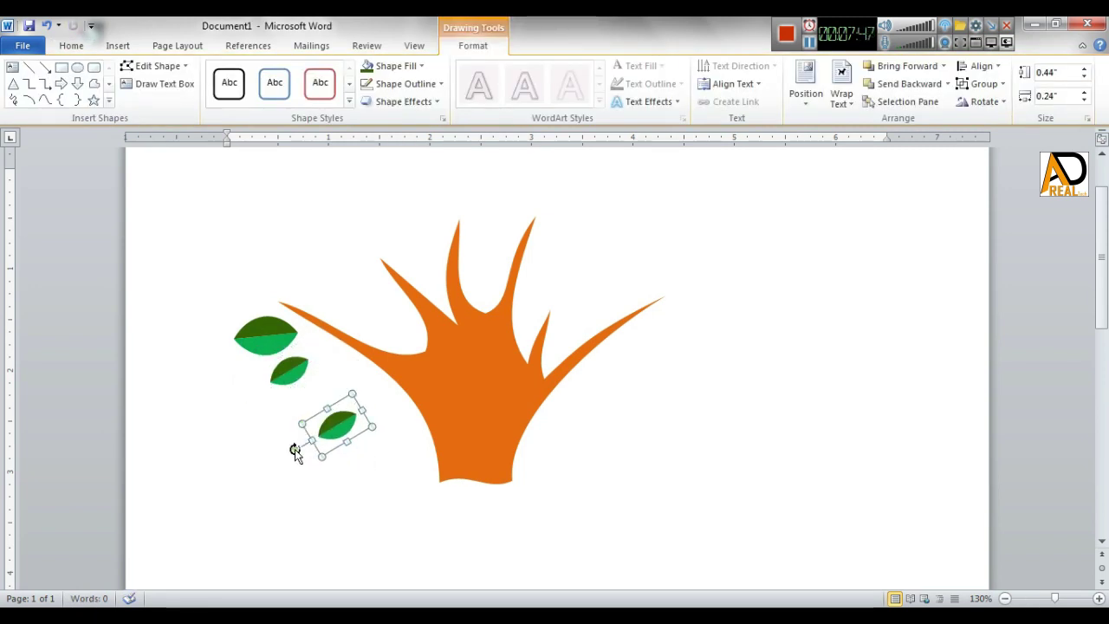
{"action": "left_click_drag", "start_coordinate": [295, 451], "coordinate": [346, 477]}
{"action": "mouse_move", "coordinate": [336, 425]}
{"action": "left_mouse_down"}
{"action": "mouse_move", "coordinate": [321, 386]}
{"action": "mouse_move", "coordinate": [348, 402]}
{"action": "left_mouse_up"}
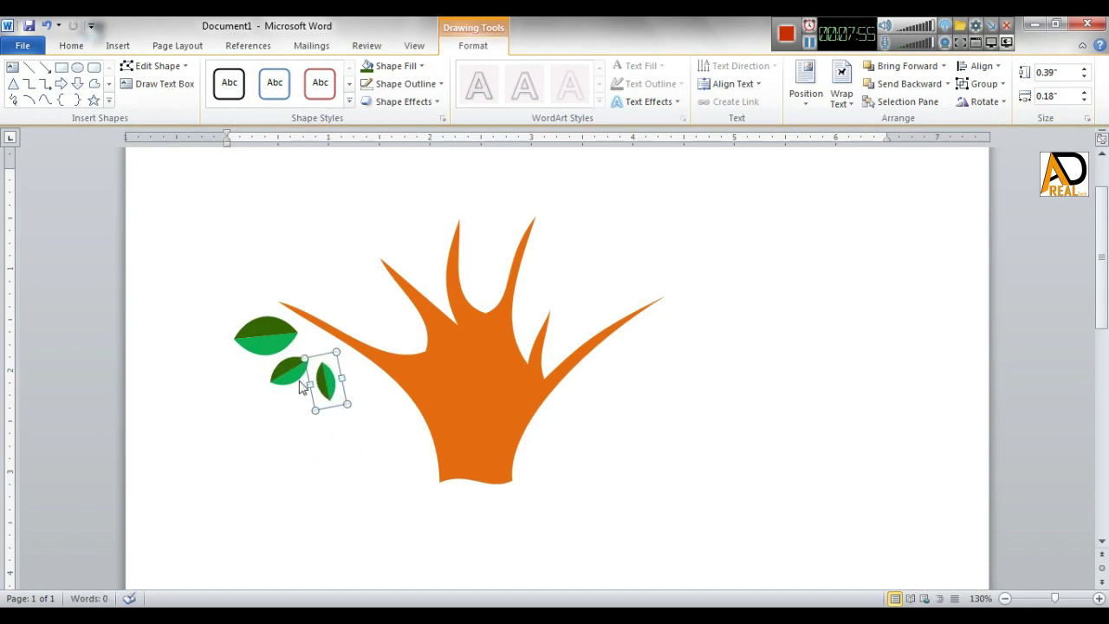
- Adjust the leaves' positions and angles on the branch, then select all four
{"action": "left_click", "coordinate": [264, 348]}
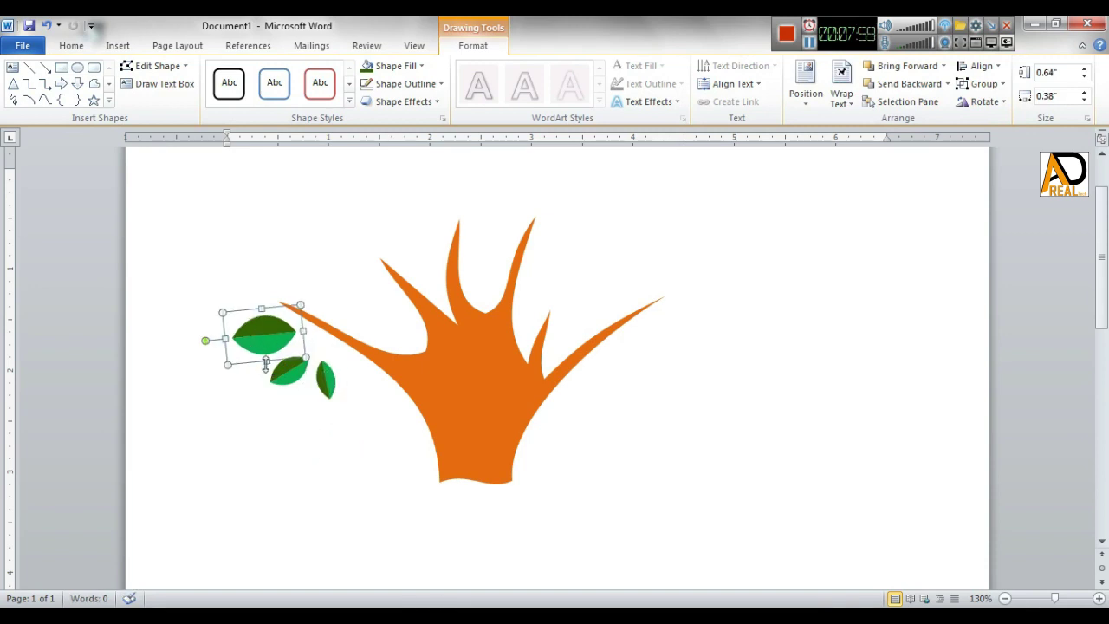
{"action": "mouse_move", "coordinate": [288, 373]}
{"action": "left_mouse_down"}
{"action": "mouse_move", "coordinate": [286, 361]}
{"action": "mouse_move", "coordinate": [309, 381]}
{"action": "mouse_move", "coordinate": [269, 364]}
{"action": "mouse_move", "coordinate": [342, 410]}
{"action": "mouse_move", "coordinate": [322, 443]}
{"action": "left_mouse_up"}
{"action": "left_click", "coordinate": [309, 379]}
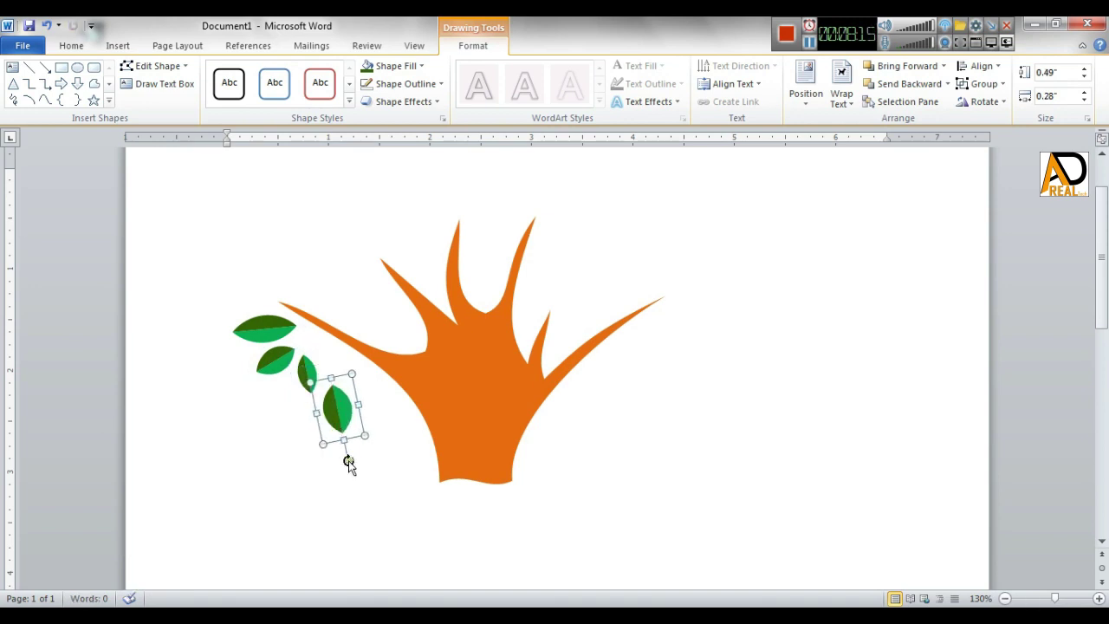
{"action": "left_click_drag", "start_coordinate": [395, 449], "coordinate": [322, 356]}
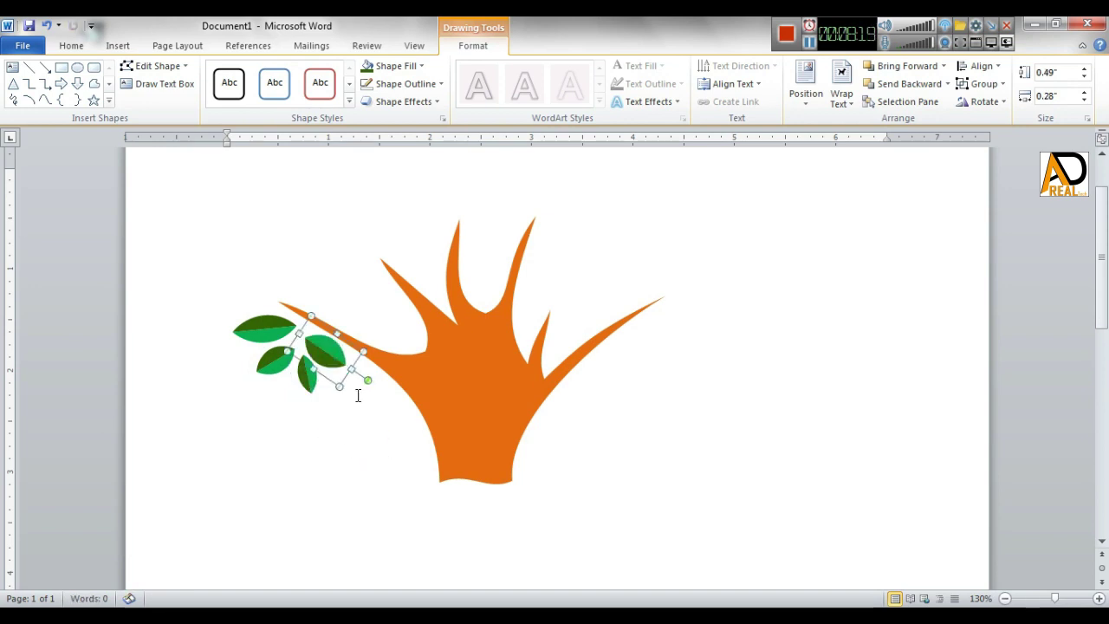
{"action": "left_click", "coordinate": [228, 388]}
{"action": "left_click", "coordinate": [324, 351]}
{"action": "left_click", "coordinate": [302, 385], "text": "shift"}
{"action": "left_click", "coordinate": [275, 332], "text": "shift"}
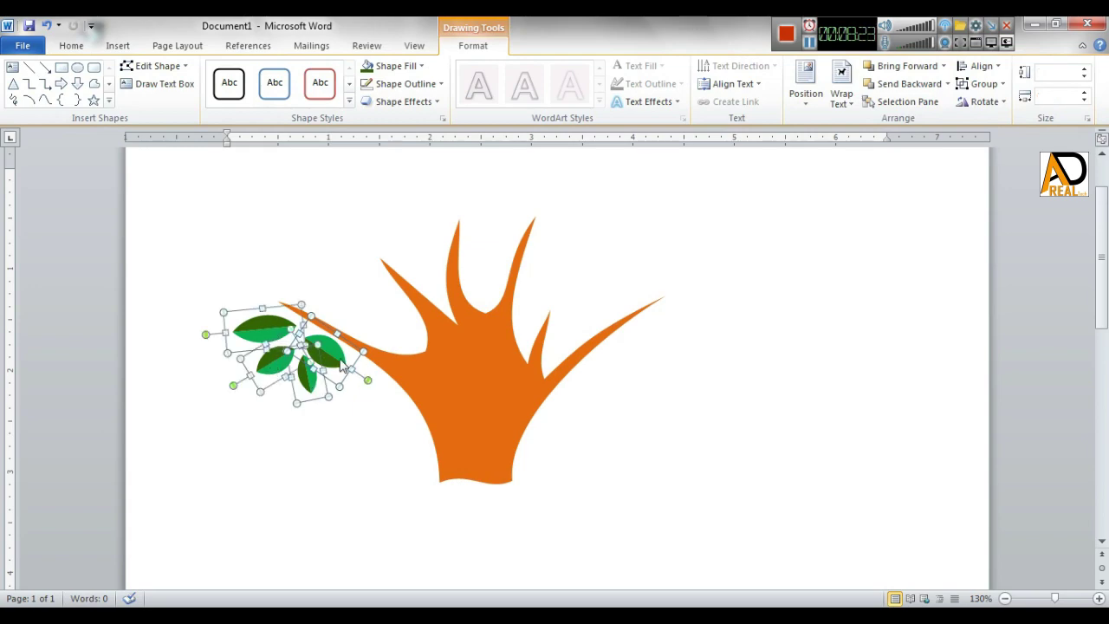
- Group the four leaves into one cluster and drag a rotated copy above the branch
{"action": "right_click", "coordinate": [342, 365]}
{"action": "left_click", "coordinate": [528, 461]}
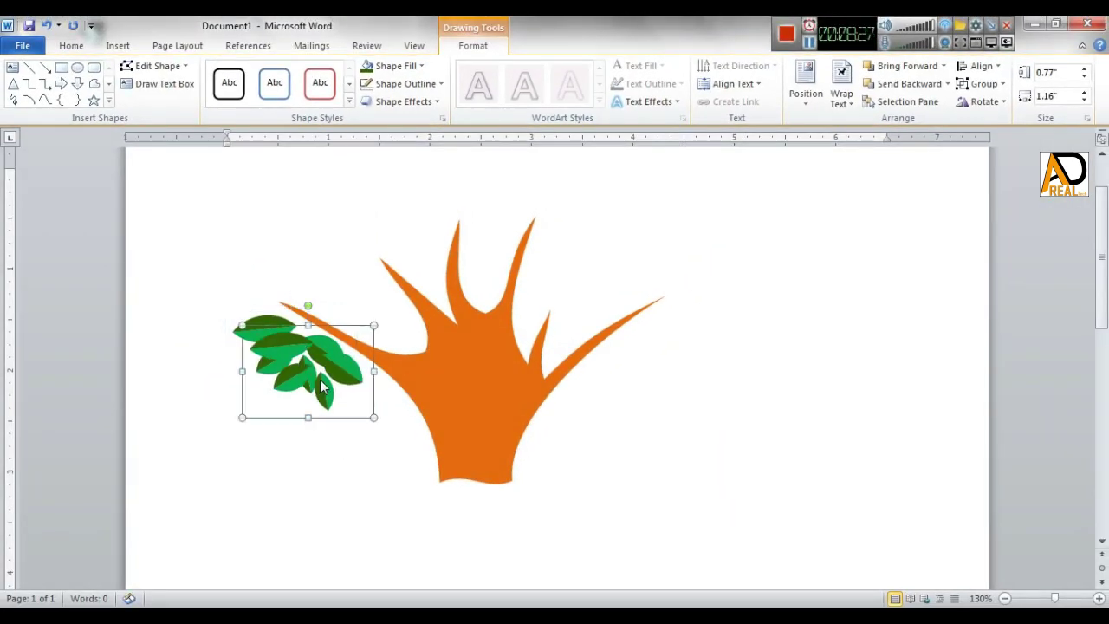
{"action": "mouse_move", "coordinate": [320, 387]}
{"action": "left_mouse_down", "text": "ctrl"}
{"action": "mouse_move", "coordinate": [307, 270]}
{"action": "mouse_move", "coordinate": [362, 234]}
{"action": "left_mouse_up", "text": "ctrl"}
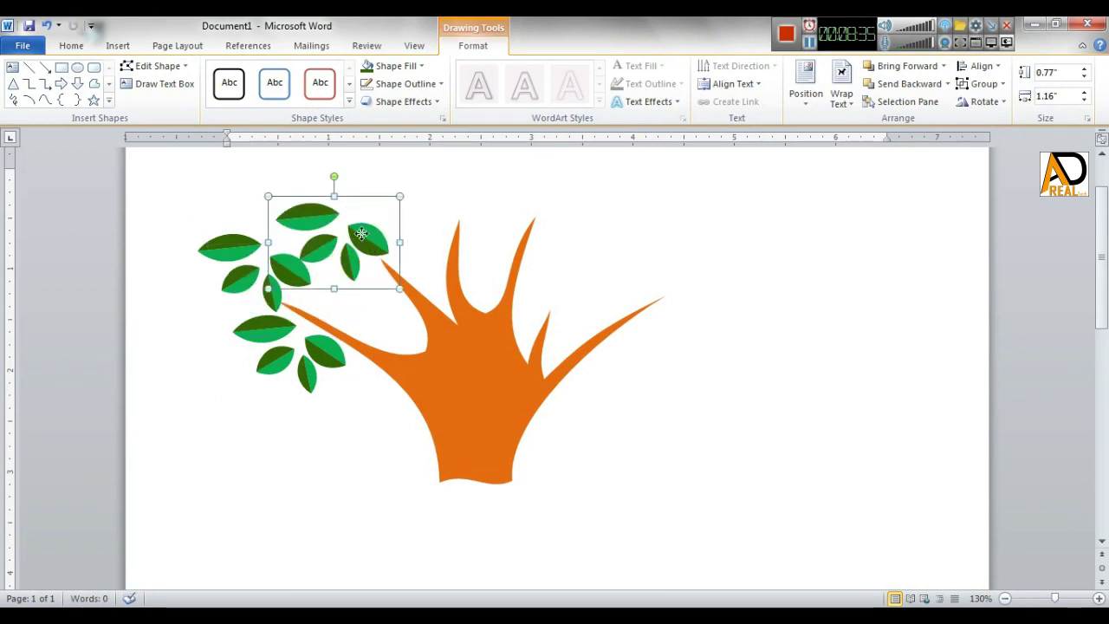
{"action": "mouse_move", "coordinate": [334, 176]}
{"action": "left_mouse_down"}
{"action": "mouse_move", "coordinate": [390, 249]}
{"action": "mouse_move", "coordinate": [292, 281]}
{"action": "left_mouse_up"}
{"action": "scroll", "coordinate": [380, 425], "scroll_direction": "up", "scroll_amount": 3}
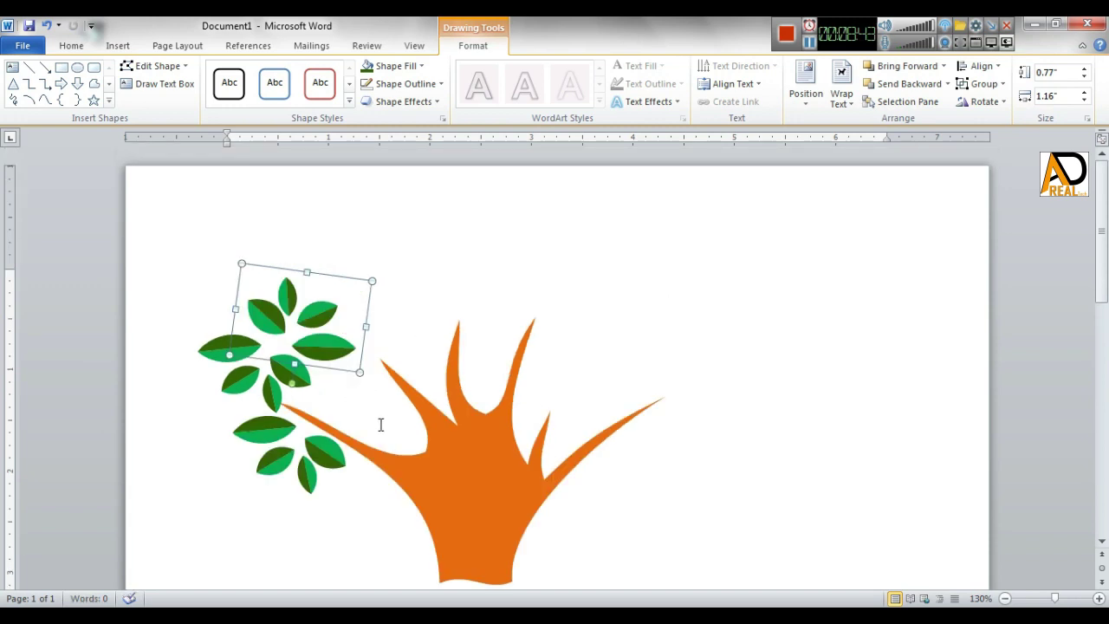
{"action": "left_click_drag", "start_coordinate": [328, 336], "coordinate": [394, 304]}
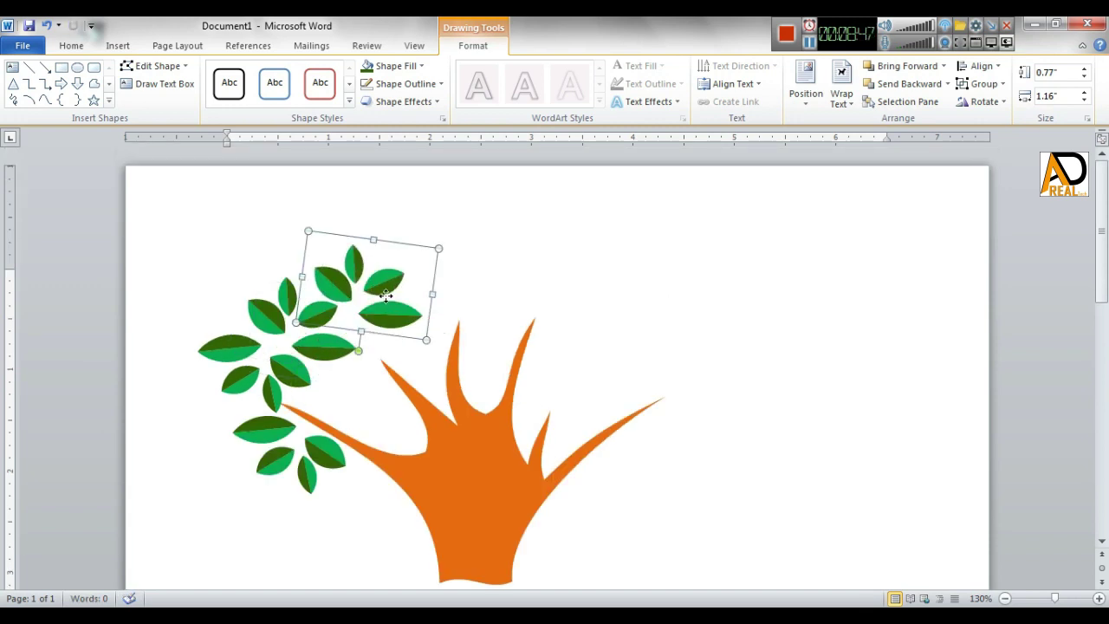
- Undo the copy's changes and delete the extra leaf cluster
{"action": "left_click", "coordinate": [384, 282]}
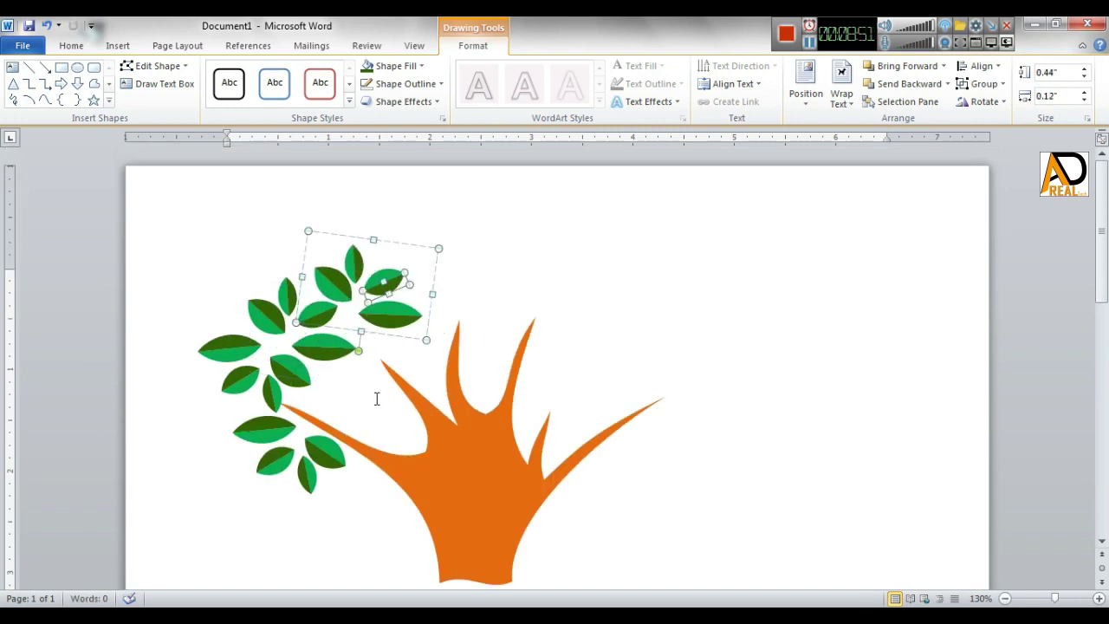
{"action": "left_click", "coordinate": [490, 348]}
{"action": "key", "text": "ctrl+z"}
{"action": "key", "text": "ctrl+z"}
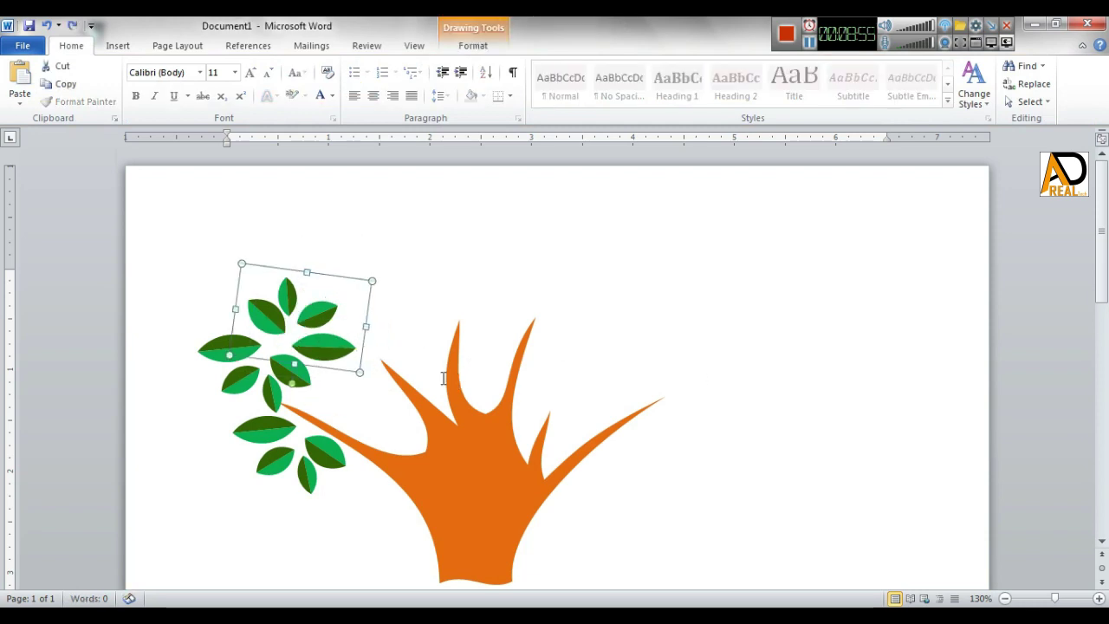
{"action": "key", "text": "ctrl+z"}
{"action": "key", "text": "ctrl+z"}
{"action": "key", "text": "ctrl+z"}
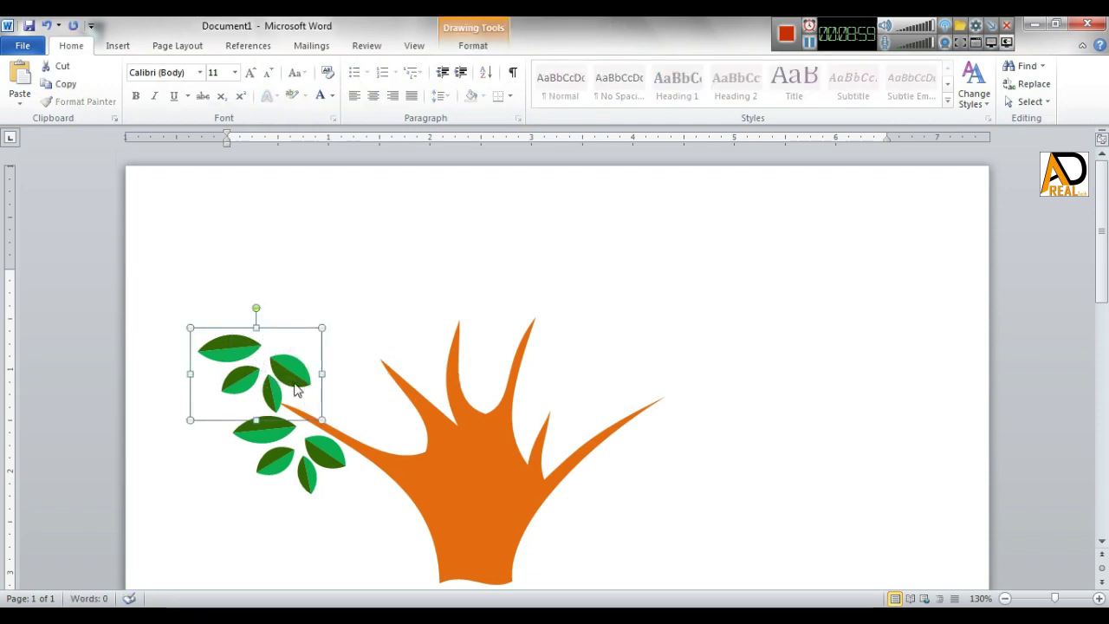
{"action": "key", "text": "Delete"}
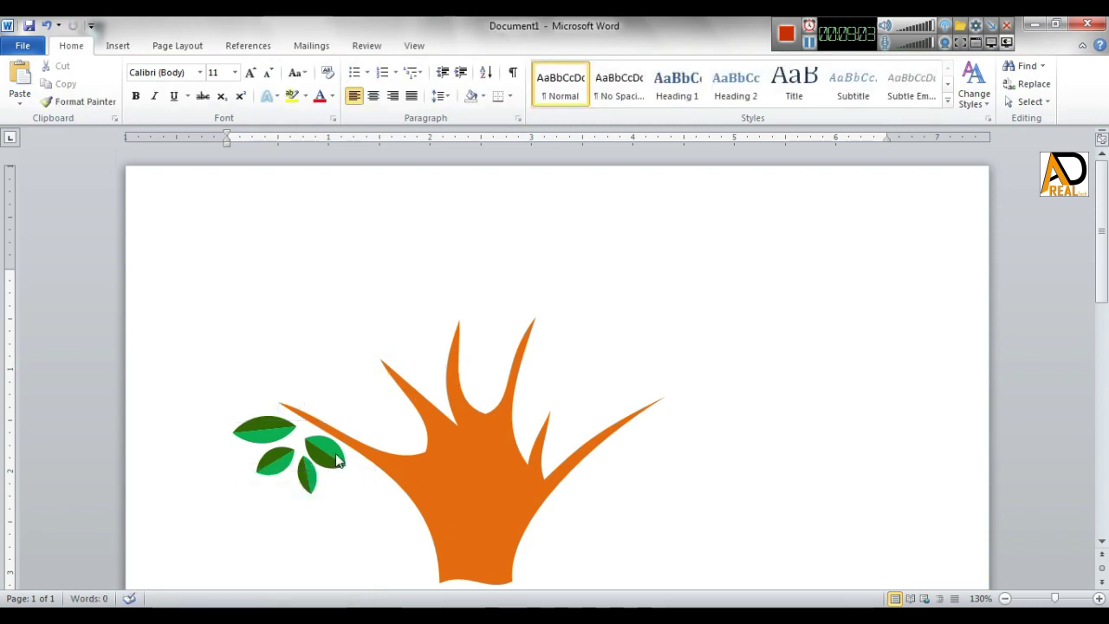
- Ungroup the cluster, place a smaller leaf copy higher up, and erase a stray 'd'
{"action": "right_click", "coordinate": [335, 453]}
{"action": "left_click", "coordinate": [606, 450]}
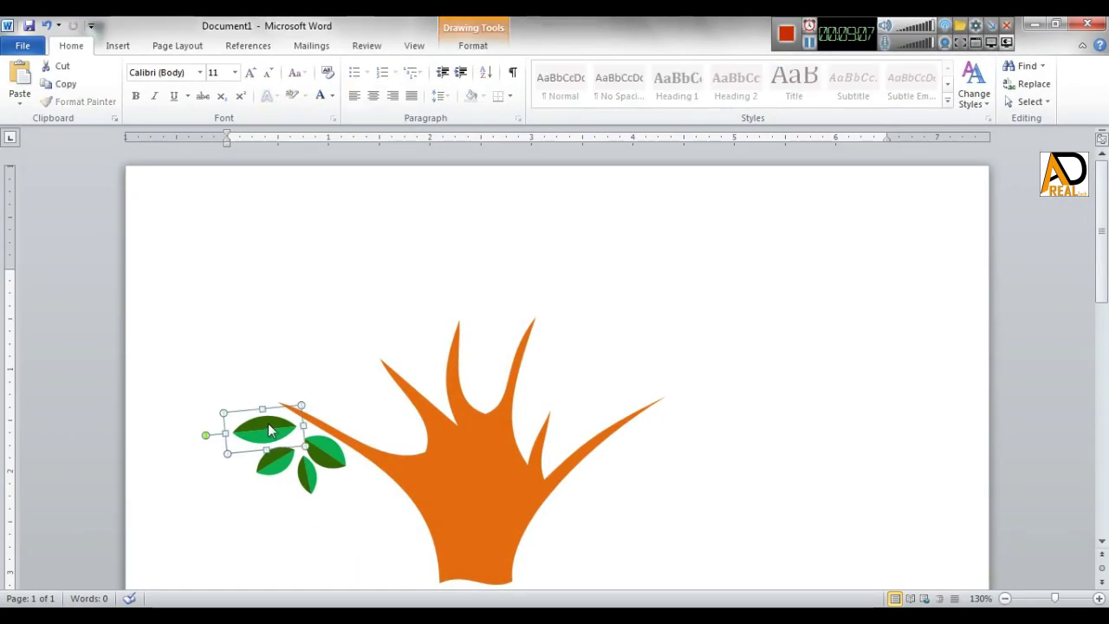
{"action": "mouse_move", "coordinate": [262, 426]}
{"action": "left_mouse_down"}
{"action": "mouse_move", "coordinate": [255, 348]}
{"action": "mouse_move", "coordinate": [262, 387]}
{"action": "mouse_move", "coordinate": [209, 352]}
{"action": "left_mouse_up"}
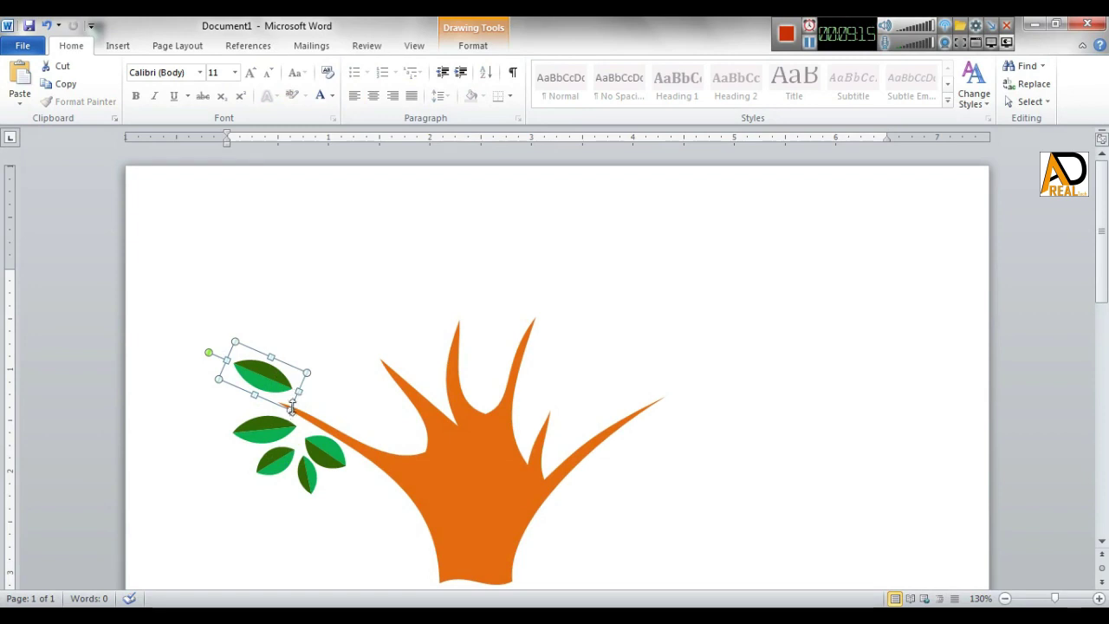
{"action": "mouse_move", "coordinate": [298, 391]}
{"action": "left_mouse_down"}
{"action": "mouse_move", "coordinate": [253, 371]}
{"action": "mouse_move", "coordinate": [279, 356]}
{"action": "mouse_move", "coordinate": [274, 390]}
{"action": "left_mouse_up"}
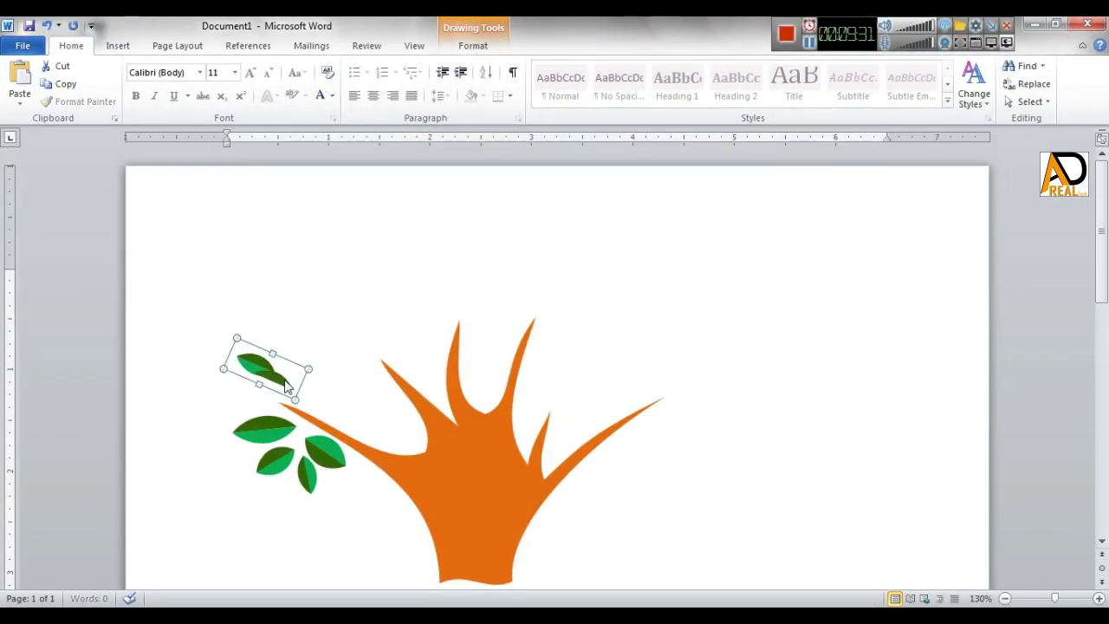
{"action": "left_click", "coordinate": [248, 379]}
{"action": "left_click", "coordinate": [260, 371]}
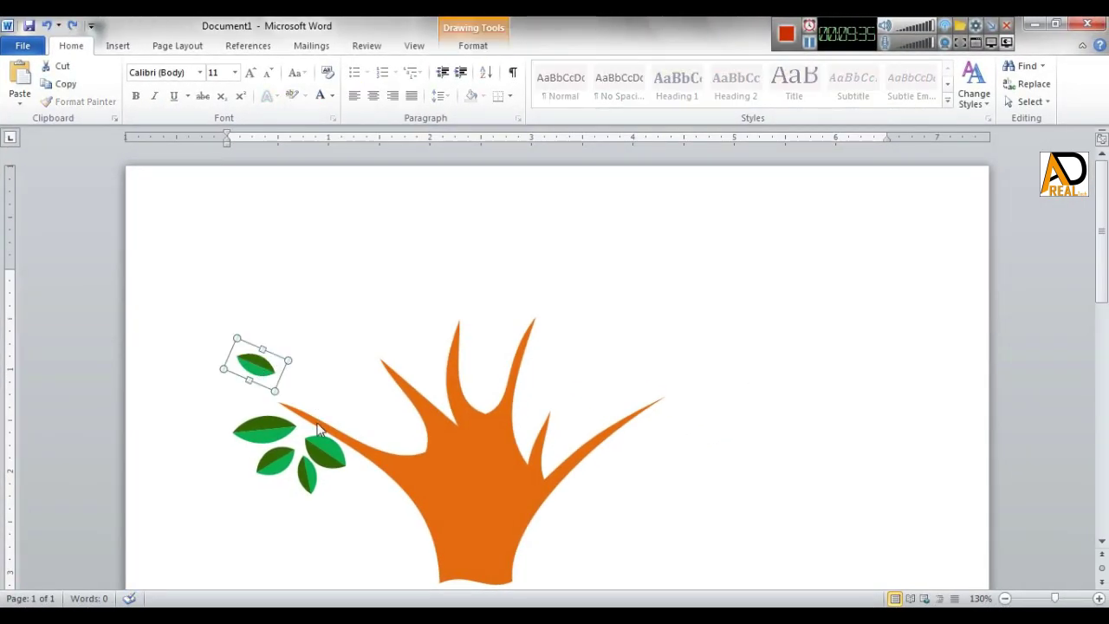
{"action": "left_click", "coordinate": [271, 381]}
{"action": "type", "text": "d"}
{"action": "key", "text": "BackSpace"}
{"action": "left_click", "coordinate": [259, 368]}
- Add a diagonal leaf copy down-right and a rotated copy at the far left
{"action": "mouse_move", "coordinate": [260, 368]}
{"action": "left_mouse_down"}
{"action": "mouse_move", "coordinate": [279, 391]}
{"action": "mouse_move", "coordinate": [275, 362]}
{"action": "mouse_move", "coordinate": [338, 338]}
{"action": "left_mouse_up"}
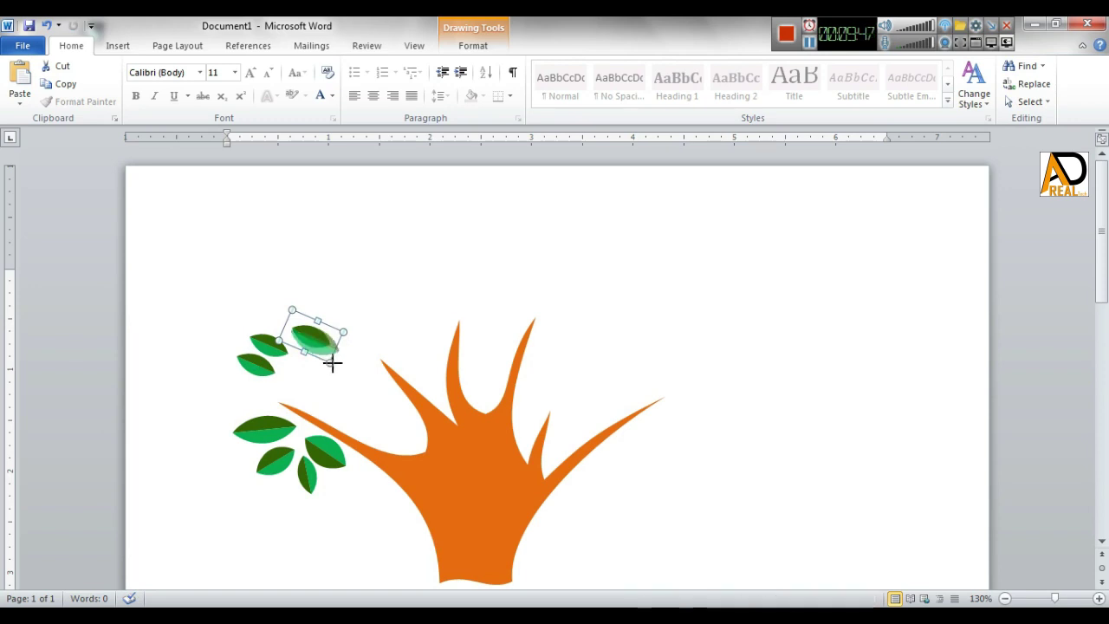
{"action": "mouse_move", "coordinate": [265, 317]}
{"action": "left_mouse_down"}
{"action": "mouse_move", "coordinate": [297, 329]}
{"action": "mouse_move", "coordinate": [326, 404]}
{"action": "mouse_move", "coordinate": [366, 401]}
{"action": "mouse_move", "coordinate": [362, 429]}
{"action": "left_mouse_up"}
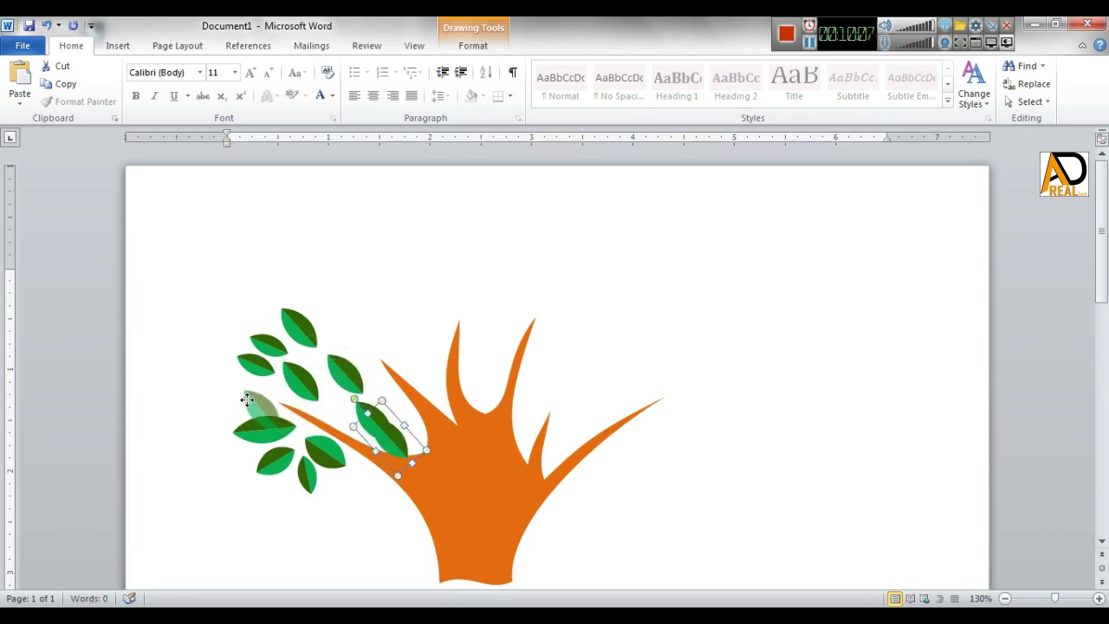
{"action": "left_click_drag", "start_coordinate": [353, 432], "coordinate": [209, 413]}
{"action": "left_click_drag", "start_coordinate": [194, 358], "coordinate": [177, 398]}
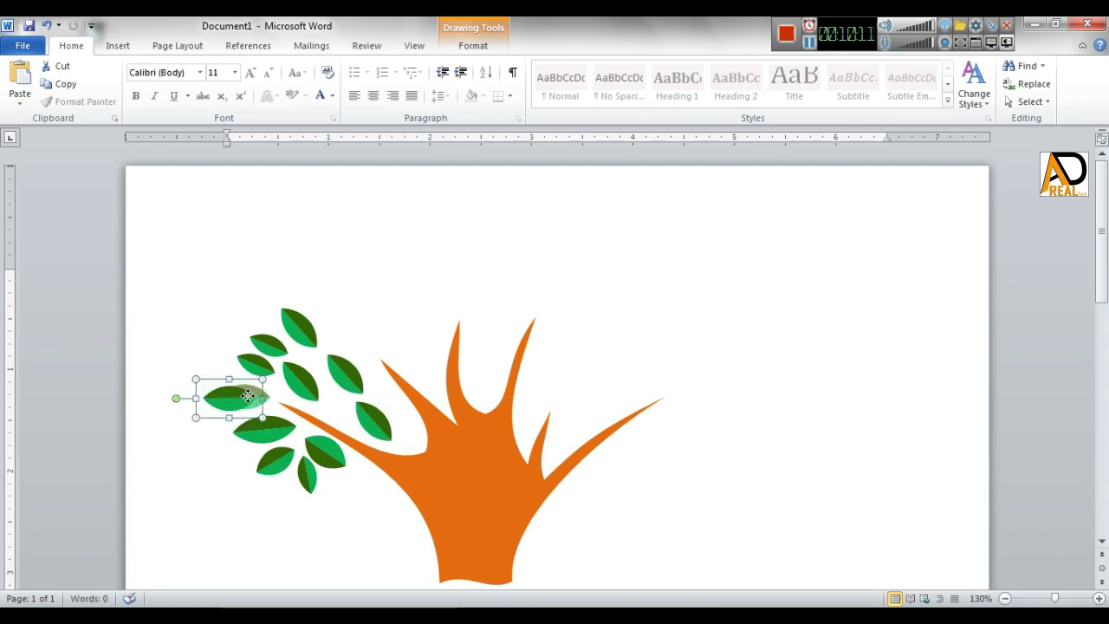
{"action": "left_click_drag", "start_coordinate": [248, 396], "coordinate": [260, 396]}
- Place a slightly tilted copy of the top leaf up and to the right
{"action": "left_click", "coordinate": [517, 513]}
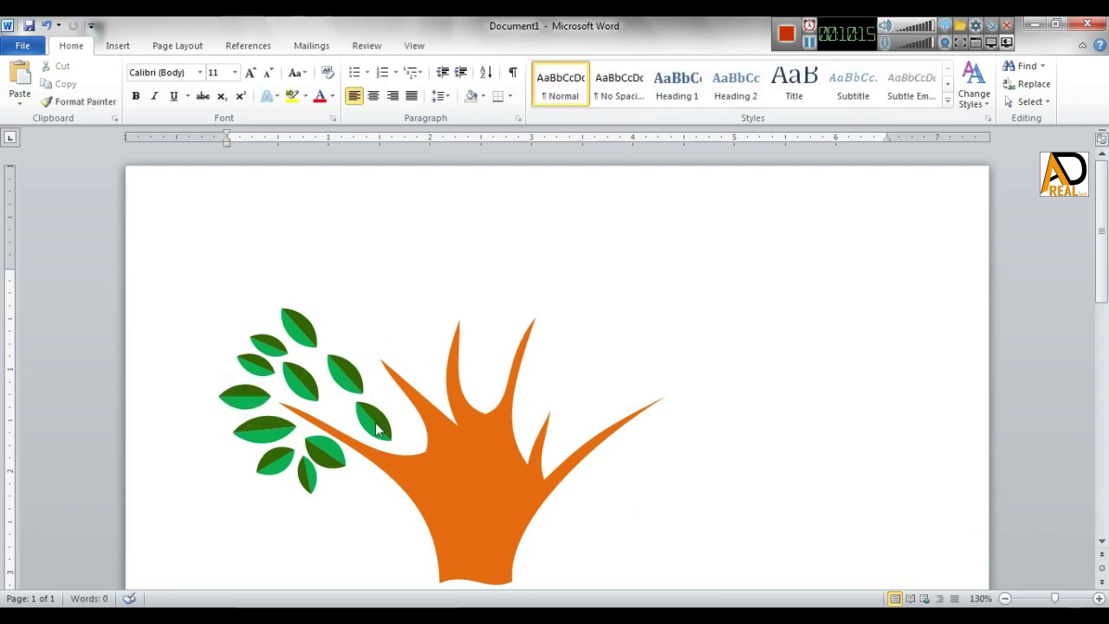
{"action": "left_click", "coordinate": [307, 340]}
{"action": "mouse_move", "coordinate": [312, 334]}
{"action": "left_mouse_down"}
{"action": "mouse_move", "coordinate": [331, 309]}
{"action": "mouse_move", "coordinate": [347, 309]}
{"action": "mouse_move", "coordinate": [358, 337]}
{"action": "left_mouse_up"}
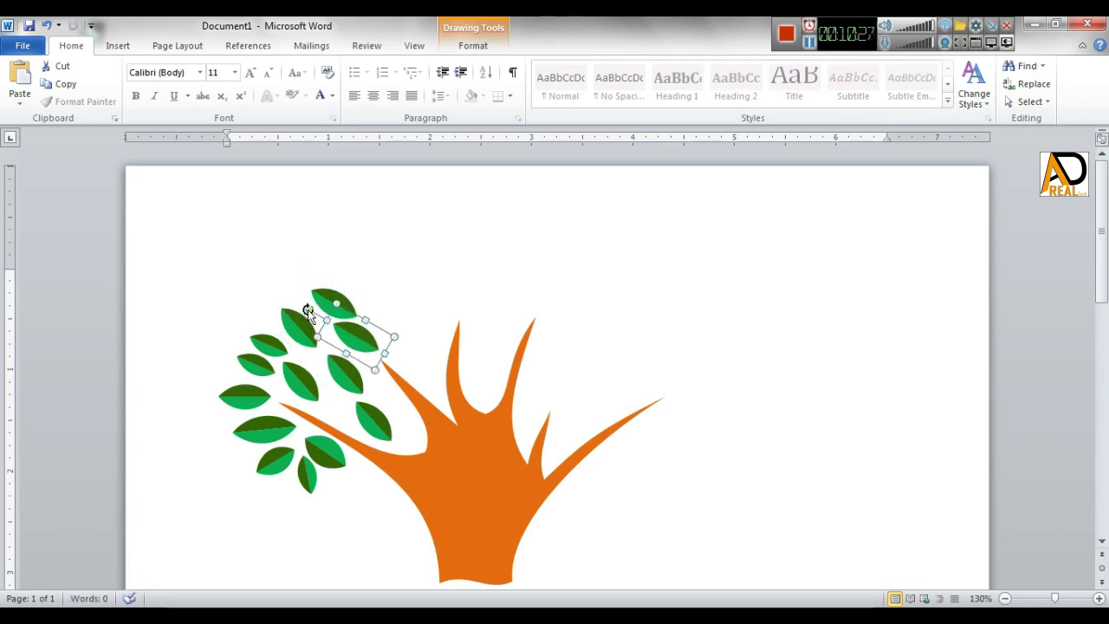
{"action": "mouse_move", "coordinate": [309, 310]}
{"action": "left_mouse_down"}
{"action": "mouse_move", "coordinate": [305, 321]}
{"action": "mouse_move", "coordinate": [414, 350]}
{"action": "mouse_move", "coordinate": [371, 333]}
{"action": "left_mouse_up"}
{"action": "left_click", "coordinate": [421, 312]}
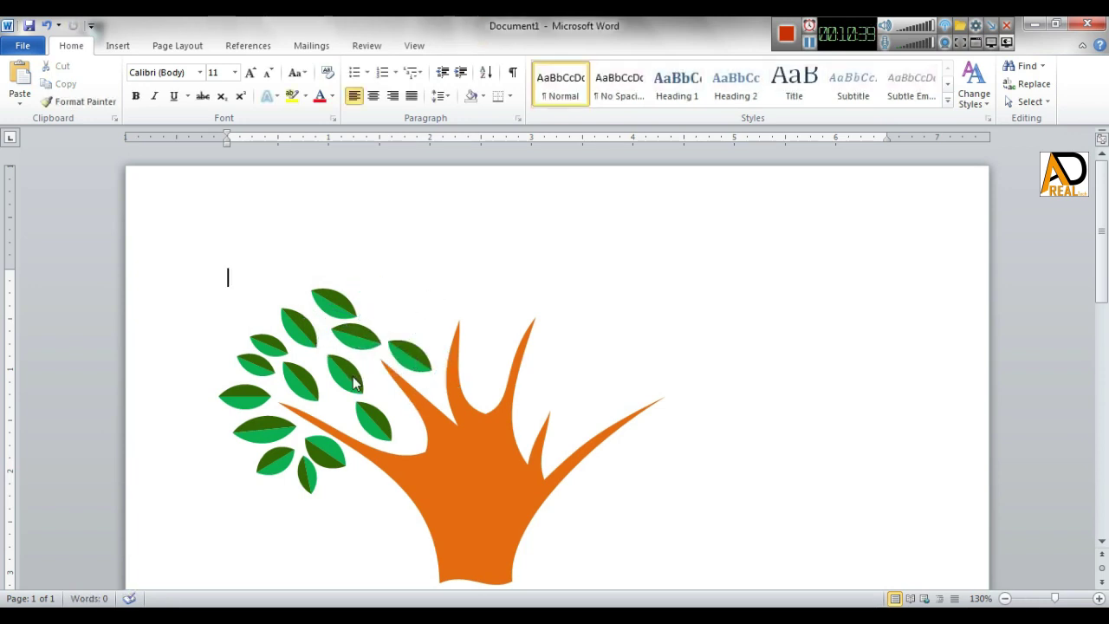
- Move a leaf copy to the treetop, rotating it clockwise and shrinking it slightly
{"action": "left_click", "coordinate": [277, 350]}
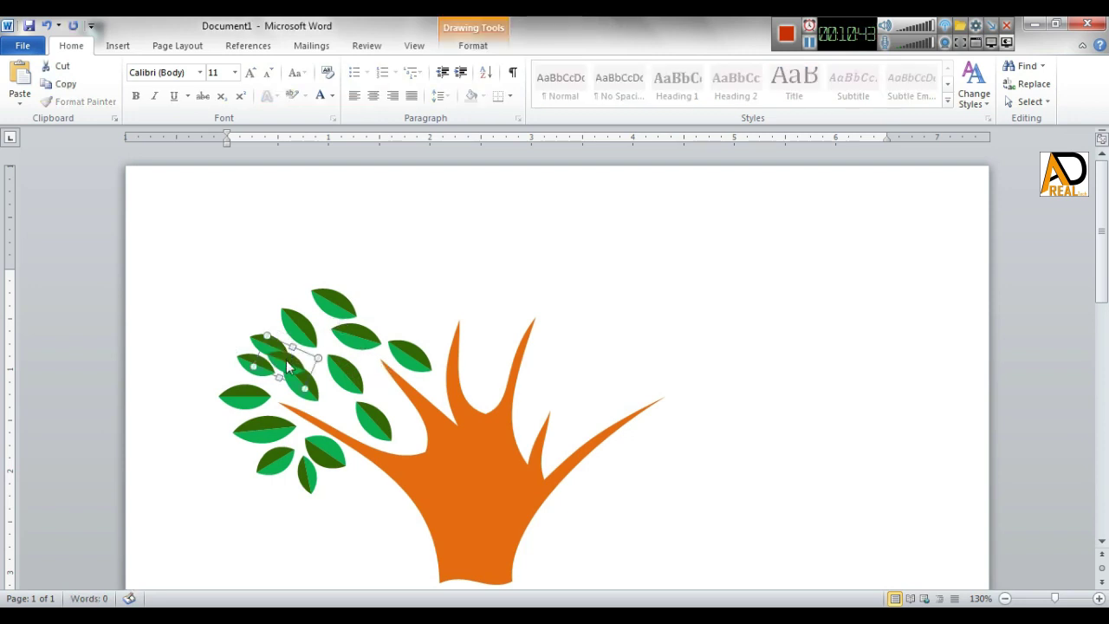
{"action": "mouse_move", "coordinate": [286, 360]}
{"action": "left_mouse_down"}
{"action": "mouse_move", "coordinate": [373, 280]}
{"action": "mouse_move", "coordinate": [398, 326]}
{"action": "left_mouse_up"}
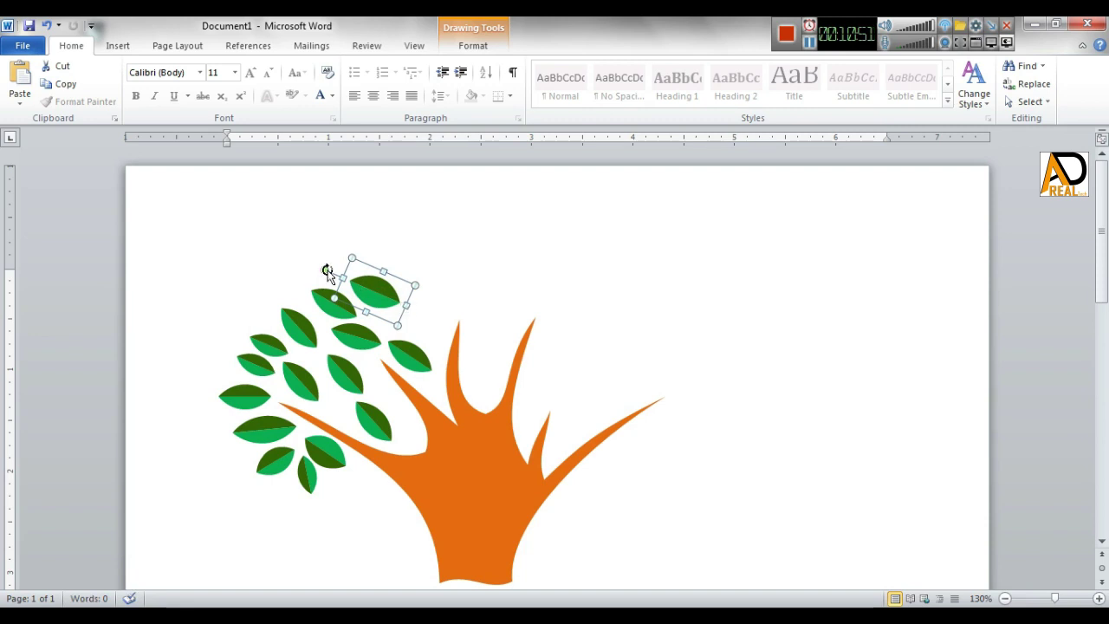
{"action": "left_click_drag", "start_coordinate": [338, 261], "coordinate": [335, 257]}
{"action": "left_click_drag", "start_coordinate": [401, 313], "coordinate": [365, 293]}
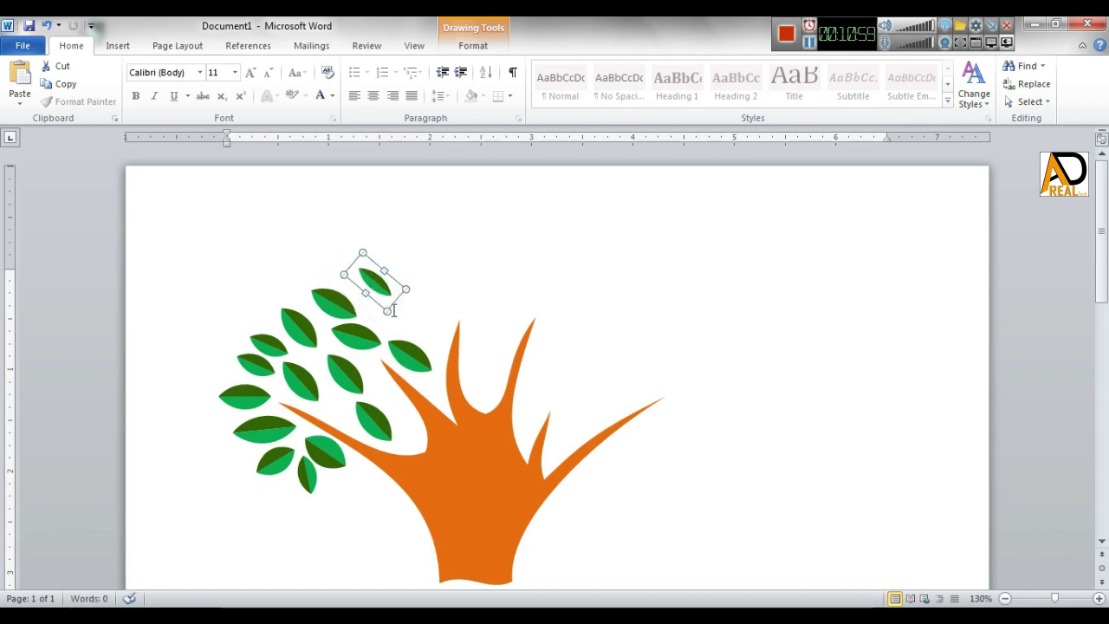
{"action": "mouse_move", "coordinate": [362, 294]}
{"action": "left_mouse_down"}
{"action": "mouse_move", "coordinate": [414, 330]}
{"action": "mouse_move", "coordinate": [440, 332]}
{"action": "mouse_move", "coordinate": [414, 289]}
{"action": "left_mouse_up"}
- Duplicate two more leaves, one lower in the crown and one above it
{"action": "double_click", "coordinate": [335, 373]}
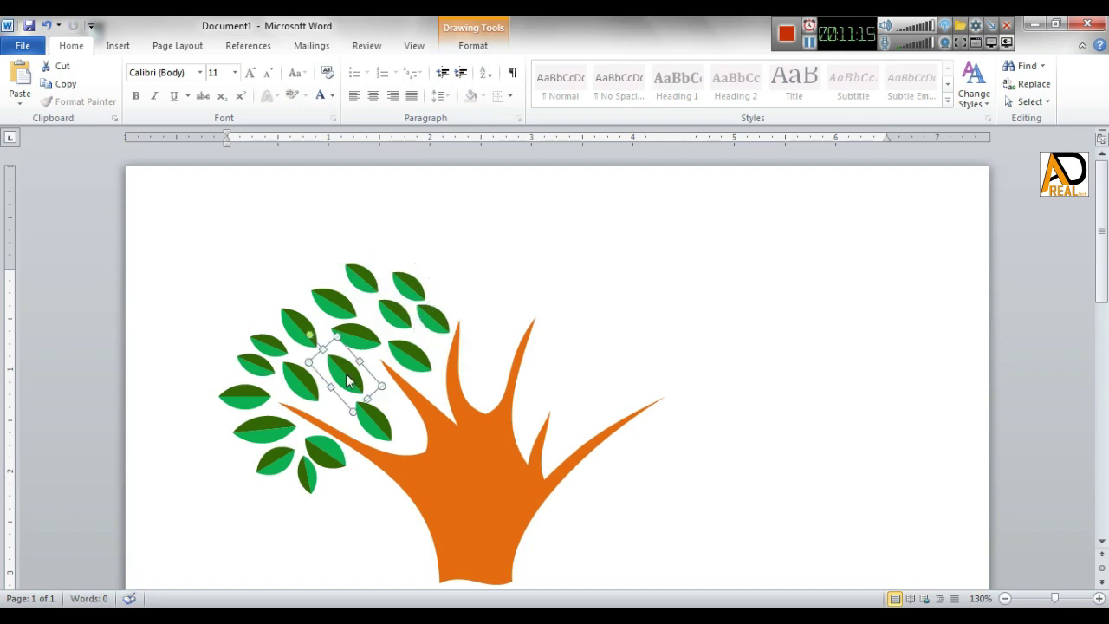
{"action": "mouse_move", "coordinate": [332, 367]}
{"action": "left_mouse_down"}
{"action": "mouse_move", "coordinate": [398, 410]}
{"action": "mouse_move", "coordinate": [377, 440]}
{"action": "mouse_move", "coordinate": [406, 428]}
{"action": "left_mouse_up"}
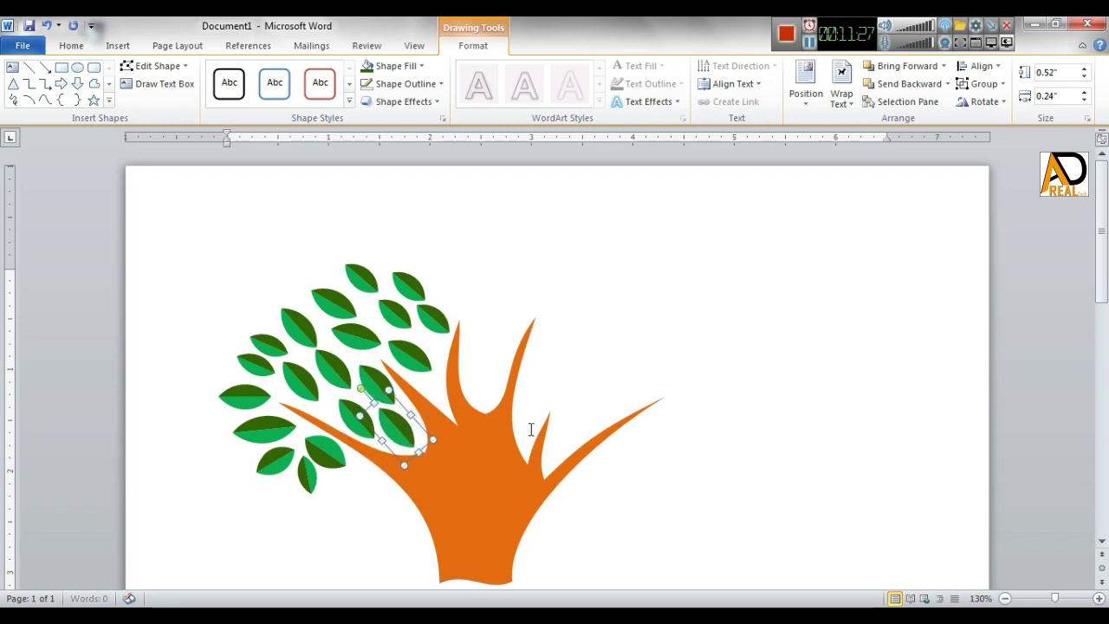
{"action": "left_click", "coordinate": [631, 371]}
{"action": "left_click", "coordinate": [335, 303]}
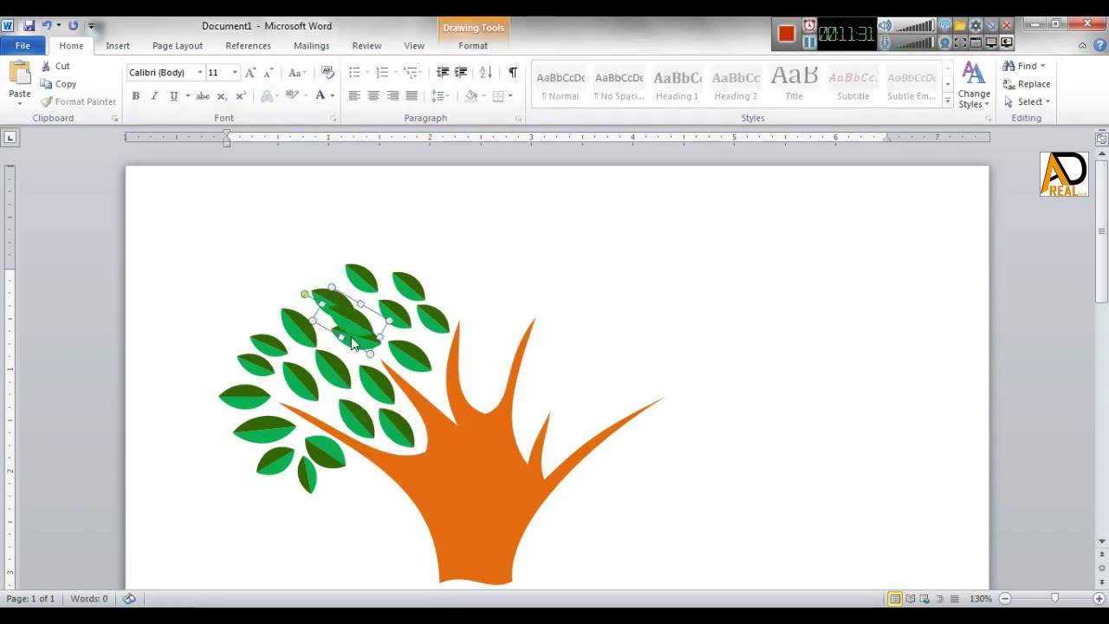
{"action": "mouse_move", "coordinate": [335, 303]}
{"action": "left_mouse_down"}
{"action": "mouse_move", "coordinate": [318, 270]}
{"action": "mouse_move", "coordinate": [279, 284]}
{"action": "left_mouse_up"}
{"action": "left_click", "coordinate": [607, 350]}
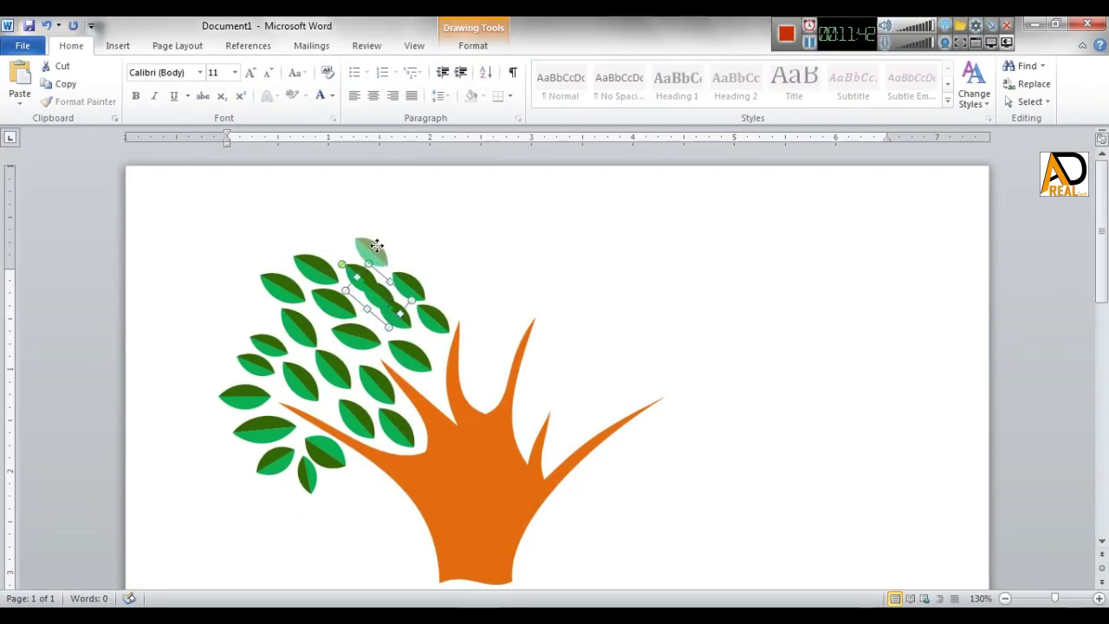
- Copy leaves to the top and right of the crown, turning one upright at the treetop
{"action": "mouse_move", "coordinate": [376, 246]}
{"action": "left_mouse_down"}
{"action": "mouse_move", "coordinate": [363, 245]}
{"action": "mouse_move", "coordinate": [397, 246]}
{"action": "left_mouse_up"}
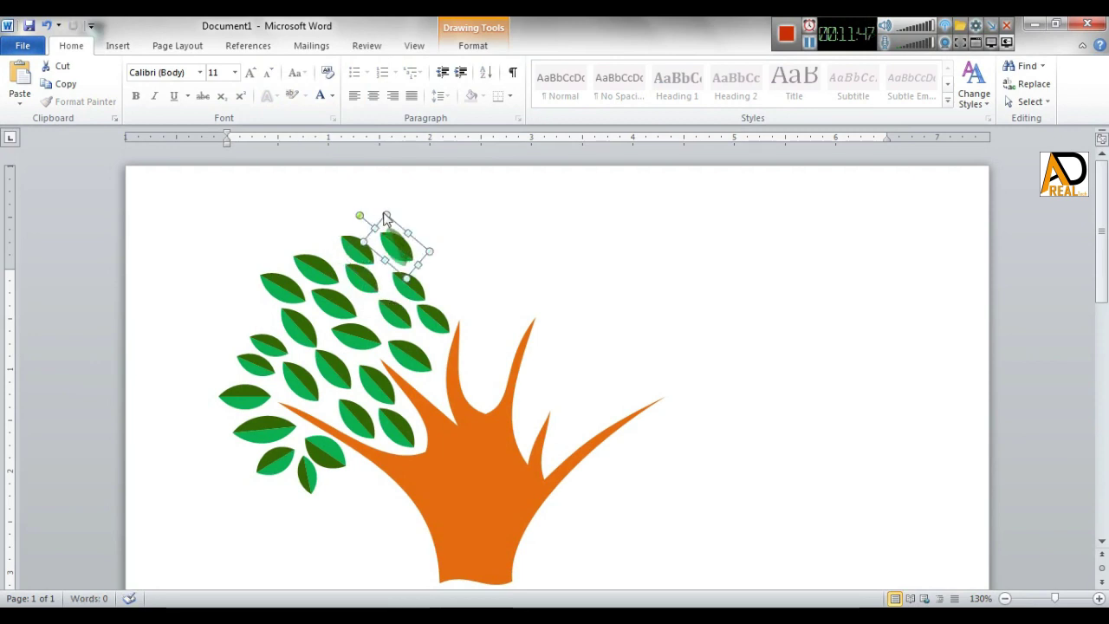
{"action": "mouse_move", "coordinate": [386, 220]}
{"action": "left_mouse_down"}
{"action": "mouse_move", "coordinate": [430, 230]}
{"action": "mouse_move", "coordinate": [431, 210]}
{"action": "mouse_move", "coordinate": [464, 240]}
{"action": "mouse_move", "coordinate": [447, 253]}
{"action": "left_mouse_up"}
{"action": "left_click", "coordinate": [490, 316]}
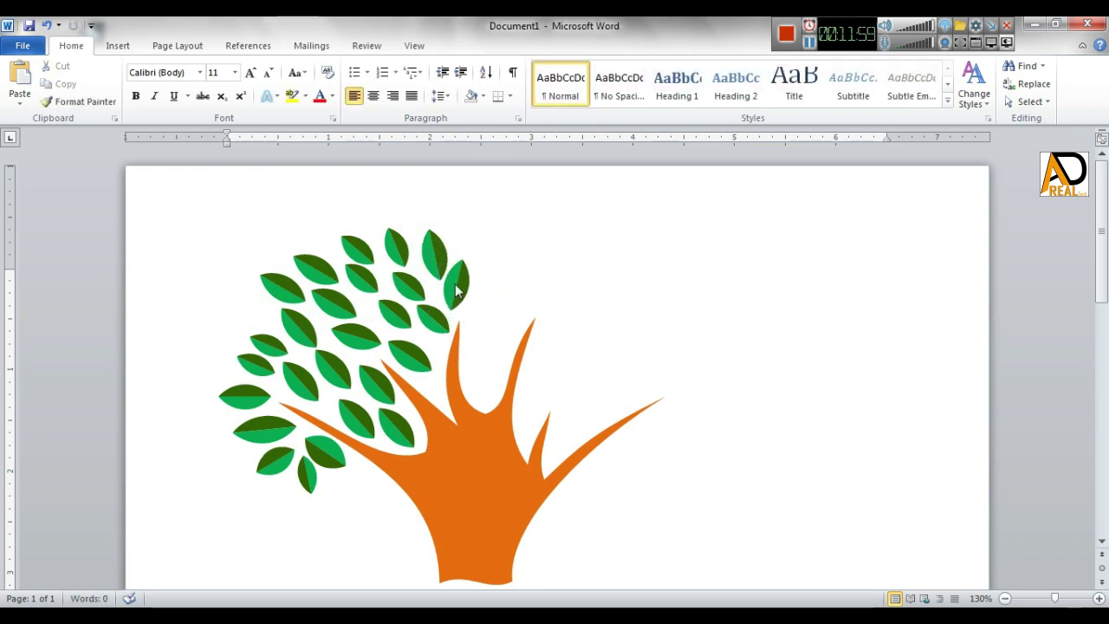
{"action": "mouse_move", "coordinate": [457, 290]}
{"action": "left_mouse_down"}
{"action": "mouse_move", "coordinate": [486, 366]}
{"action": "mouse_move", "coordinate": [521, 299]}
{"action": "left_mouse_up"}
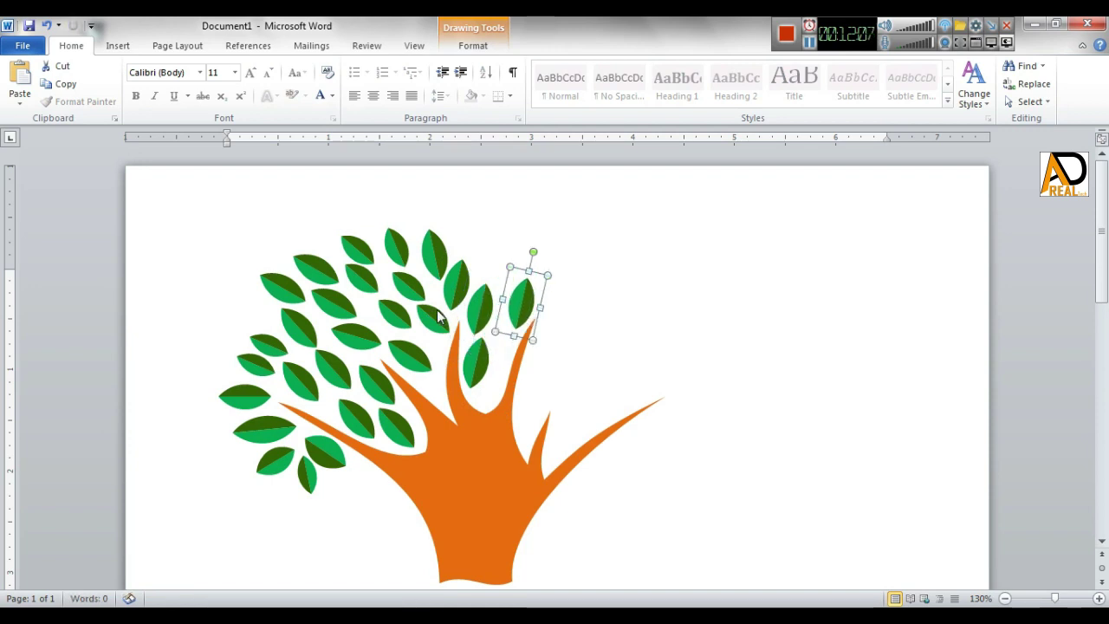
{"action": "left_click_drag", "start_coordinate": [438, 325], "coordinate": [514, 263]}
{"action": "left_click_drag", "start_coordinate": [472, 233], "coordinate": [505, 213]}
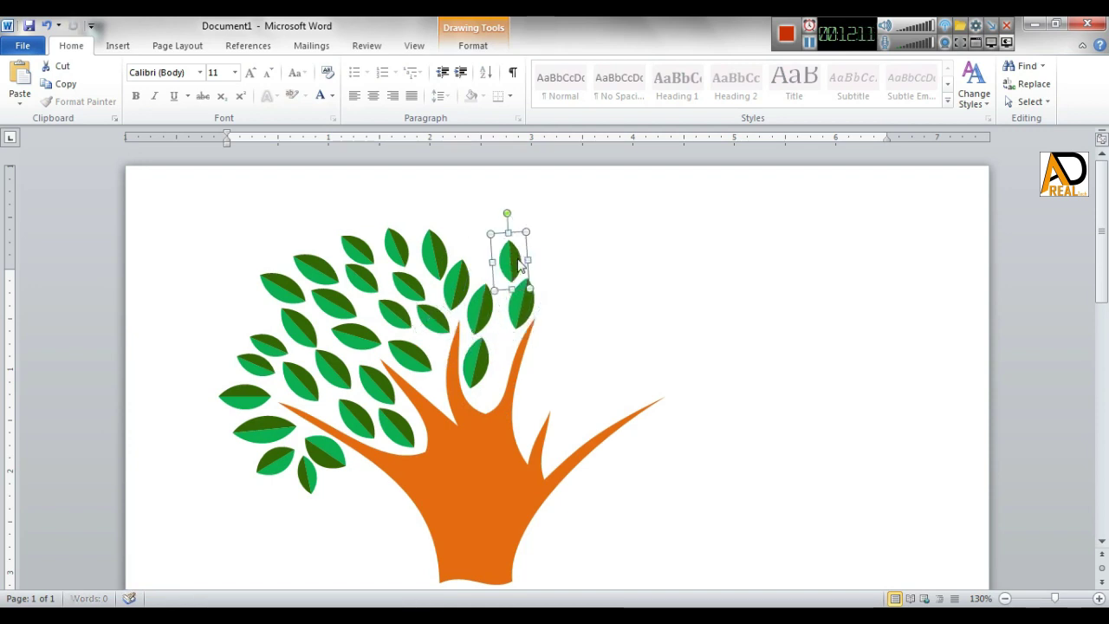
{"action": "mouse_move", "coordinate": [509, 259]}
{"action": "left_mouse_down"}
{"action": "mouse_move", "coordinate": [465, 238]}
{"action": "mouse_move", "coordinate": [505, 257]}
{"action": "mouse_move", "coordinate": [523, 229]}
{"action": "left_mouse_up"}
{"action": "left_click", "coordinate": [486, 277]}
- Copy a leaf up to the treetop and another onto the right branch, then shift a centre leaf
{"action": "left_click_drag", "start_coordinate": [512, 301], "coordinate": [530, 316]}
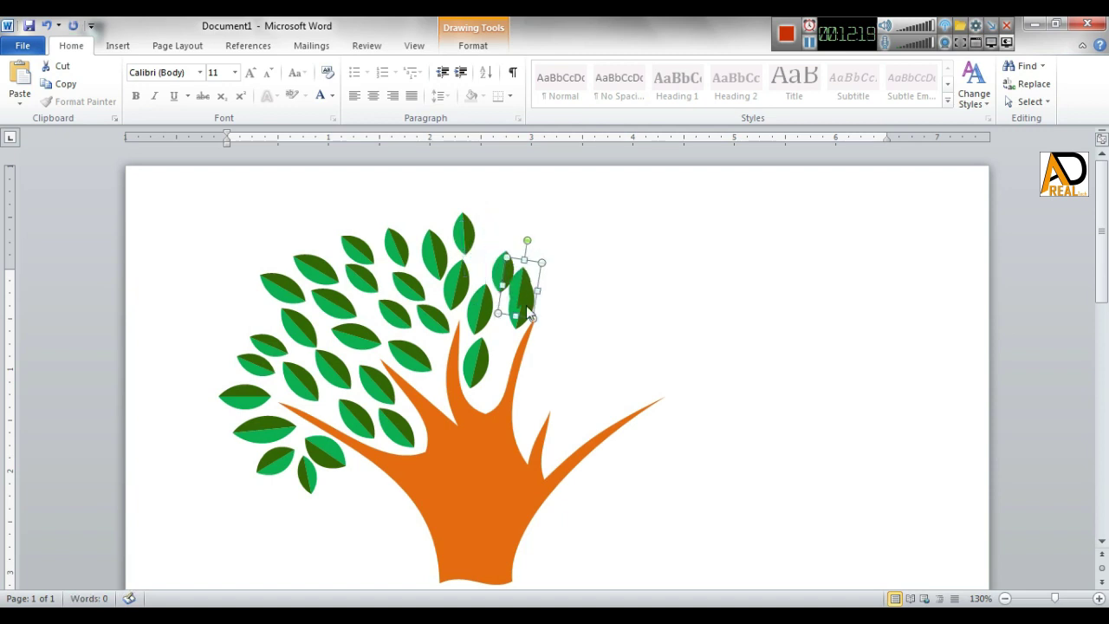
{"action": "left_click_drag", "start_coordinate": [492, 232], "coordinate": [489, 245]}
{"action": "left_click", "coordinate": [578, 276]}
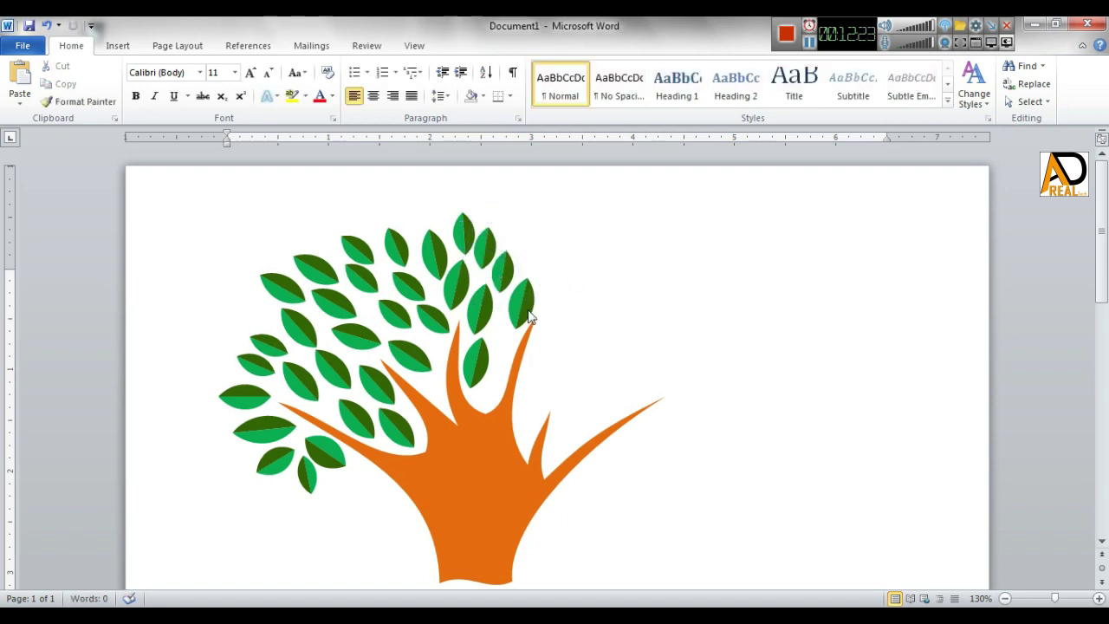
{"action": "left_click", "coordinate": [513, 335]}
{"action": "left_click", "coordinate": [463, 232]}
{"action": "left_click_drag", "start_coordinate": [477, 235], "coordinate": [499, 312]}
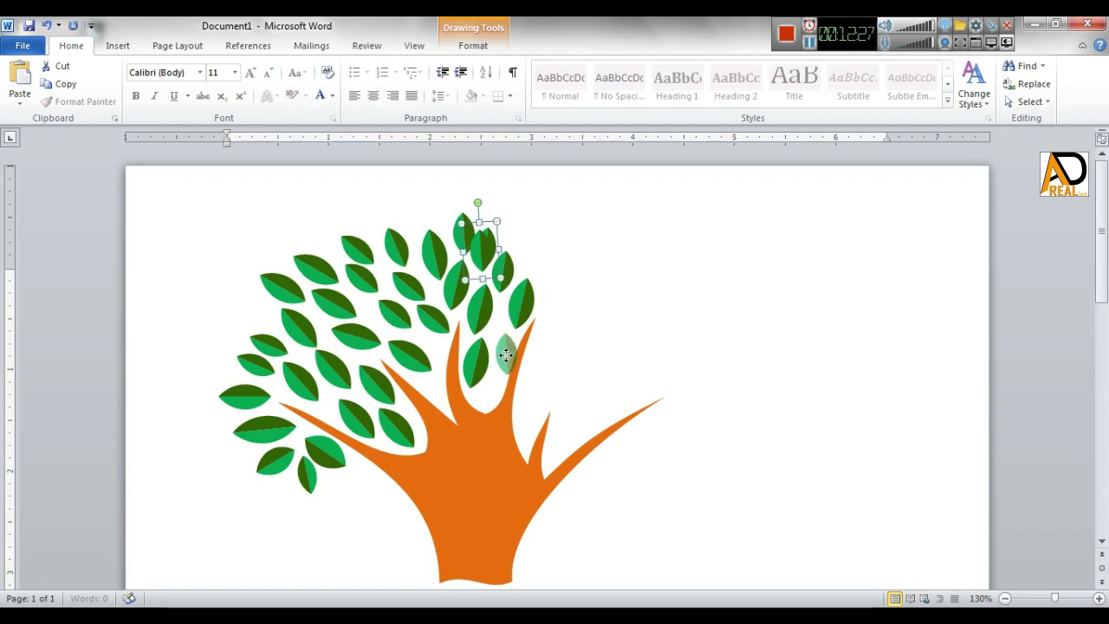
{"action": "left_click", "coordinate": [579, 370]}
{"action": "left_click", "coordinate": [401, 322]}
{"action": "mouse_move", "coordinate": [401, 322]}
{"action": "left_mouse_down"}
{"action": "mouse_move", "coordinate": [397, 336]}
{"action": "mouse_move", "coordinate": [453, 293]}
{"action": "mouse_move", "coordinate": [440, 315]}
{"action": "left_mouse_up"}
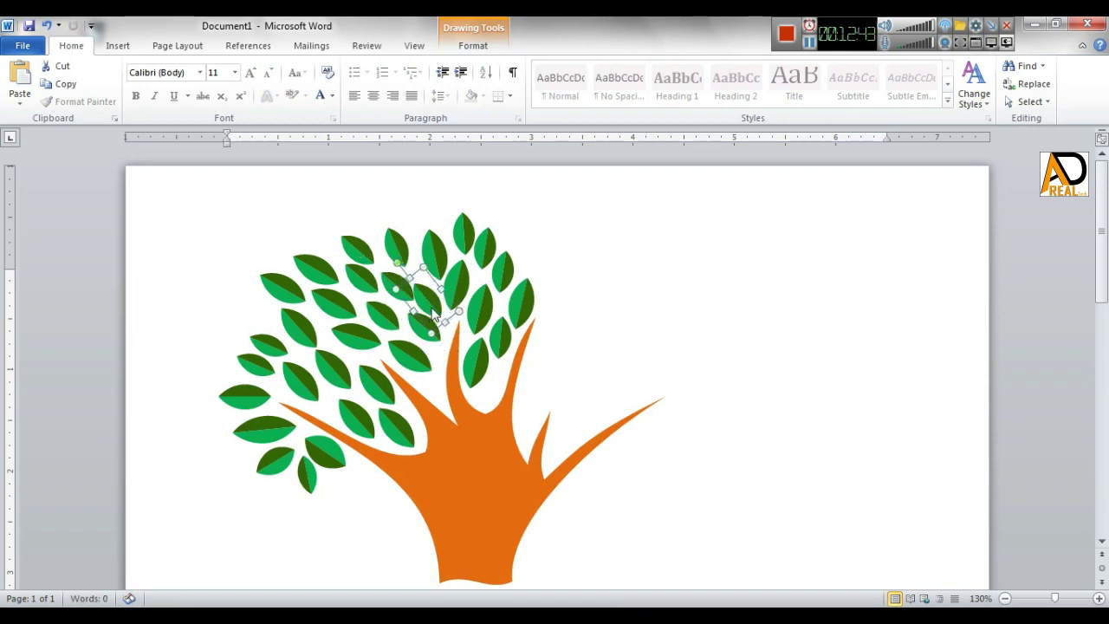
{"action": "left_click", "coordinate": [569, 354]}
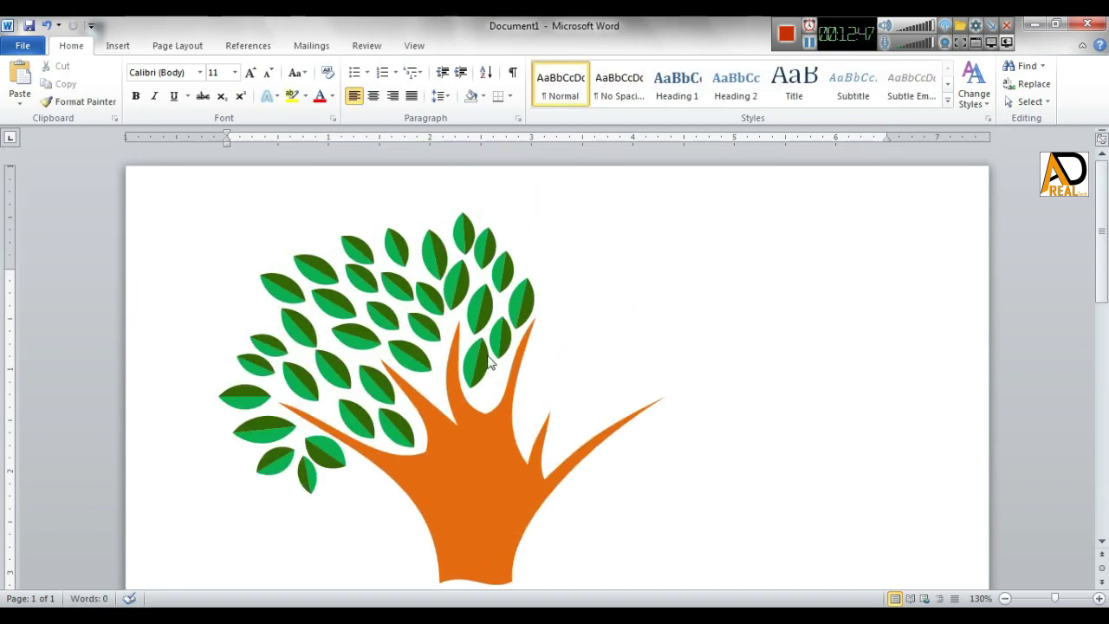
- Rotate a crown leaf clockwise, move one onto the trunk branch, and copy a top leaf rightward
{"action": "left_click", "coordinate": [490, 362]}
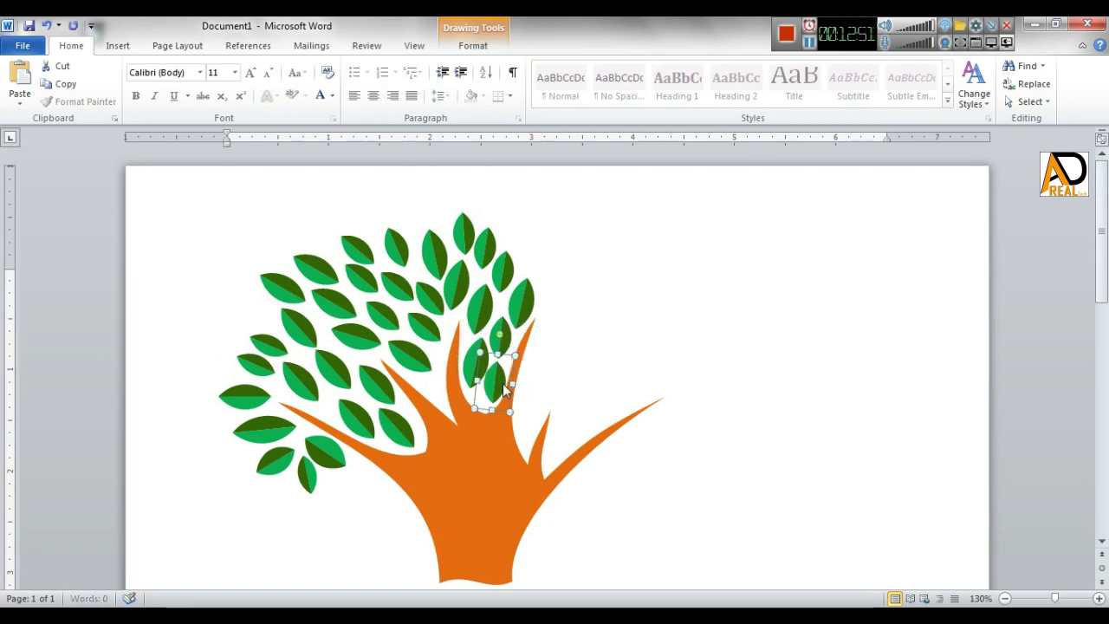
{"action": "left_click_drag", "start_coordinate": [508, 337], "coordinate": [519, 359]}
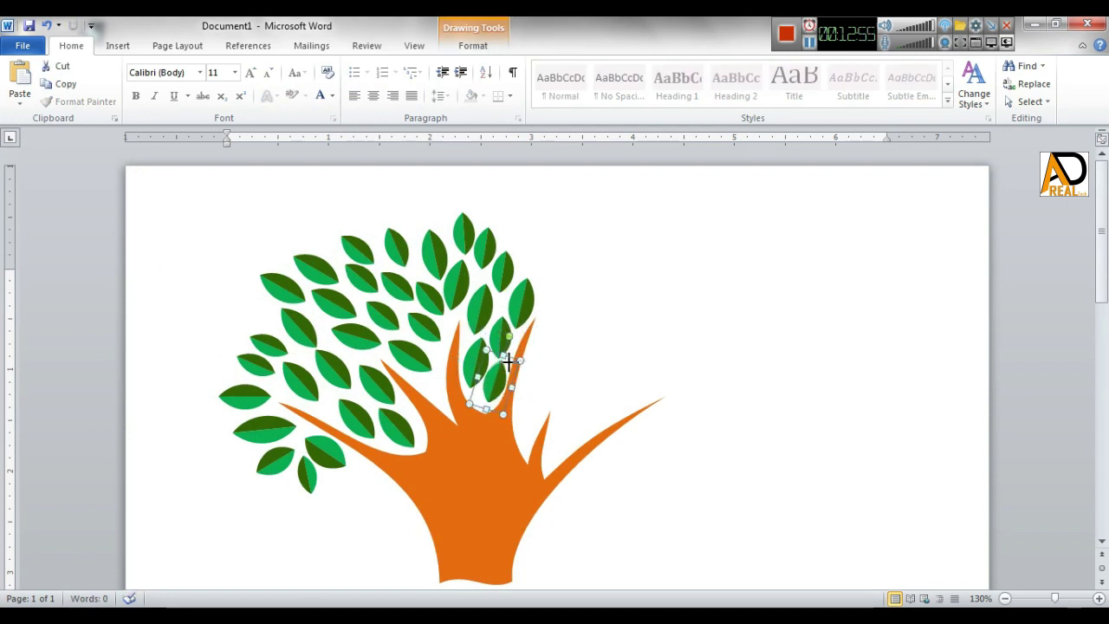
{"action": "left_click", "coordinate": [523, 374]}
{"action": "left_click", "coordinate": [498, 381]}
{"action": "left_click", "coordinate": [530, 391]}
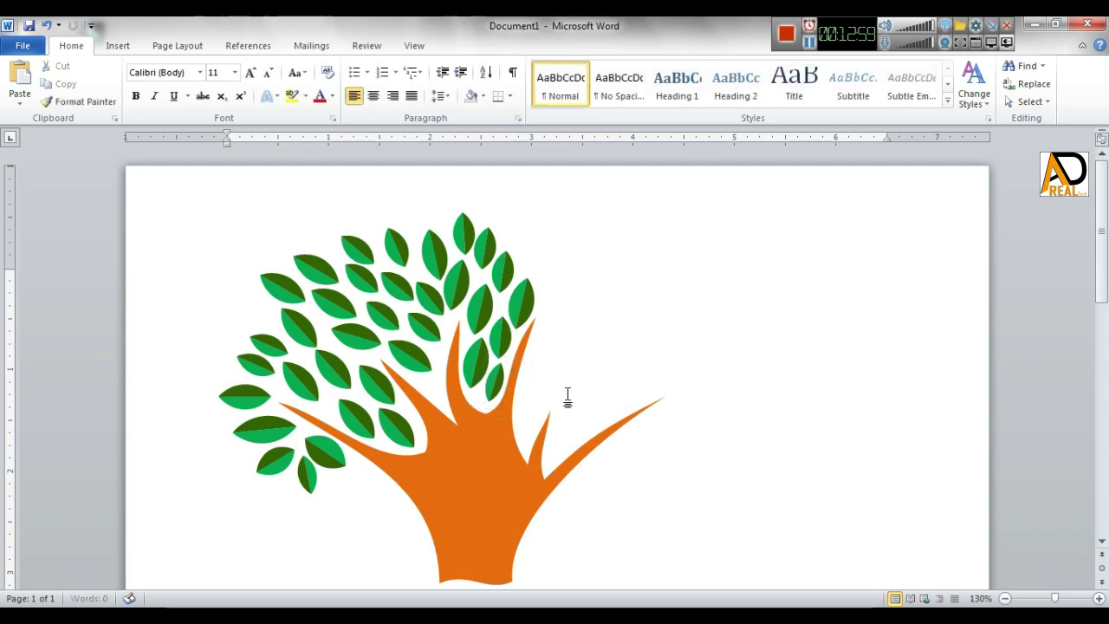
{"action": "left_click", "coordinate": [496, 381]}
{"action": "left_click", "coordinate": [433, 345]}
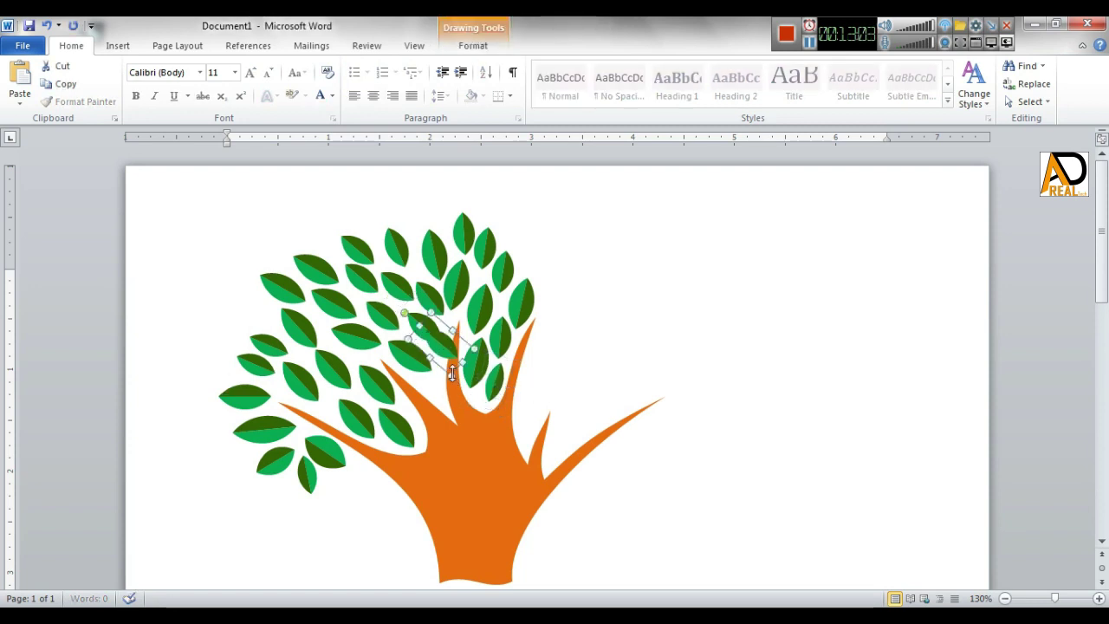
{"action": "left_click_drag", "start_coordinate": [432, 385], "coordinate": [460, 413]}
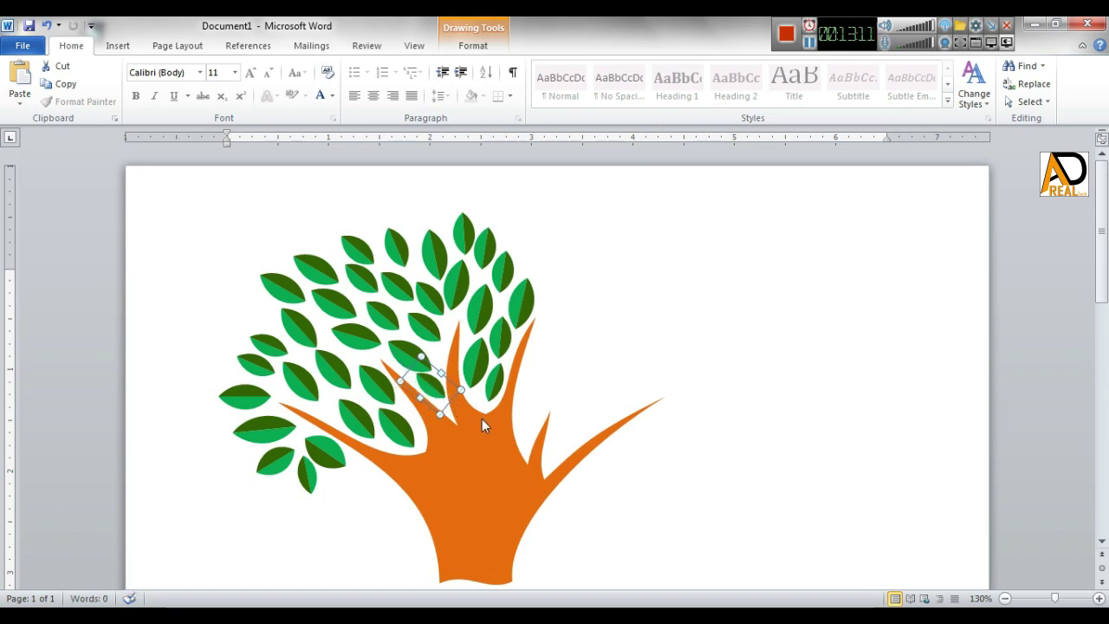
{"action": "left_click", "coordinate": [482, 419]}
{"action": "left_click", "coordinate": [491, 262]}
{"action": "left_click_drag", "start_coordinate": [498, 284], "coordinate": [535, 313]}
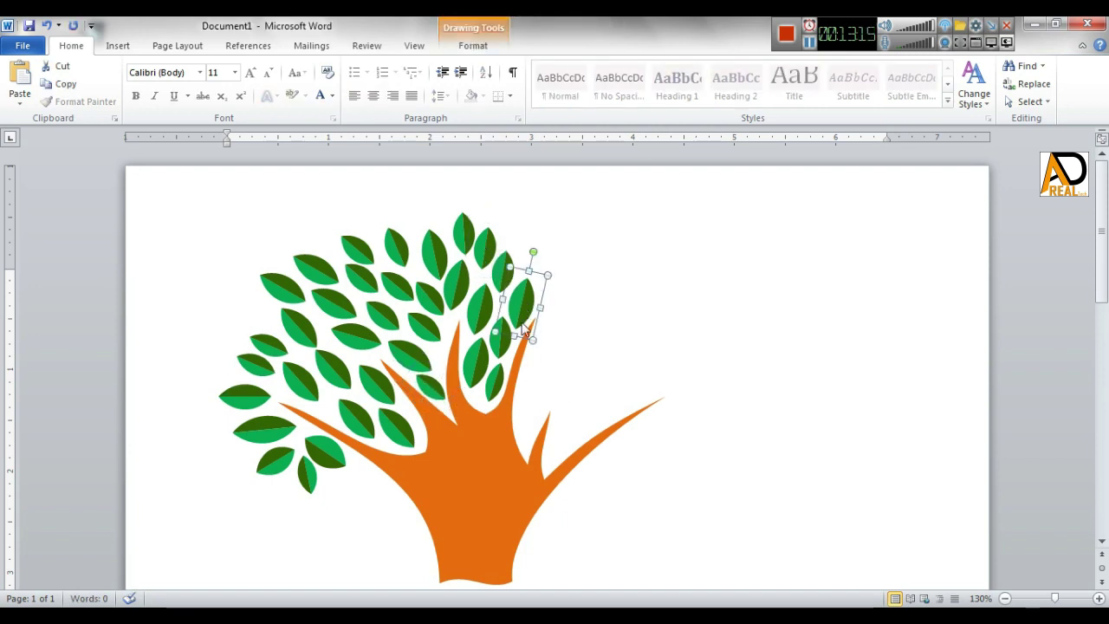
{"action": "mouse_move", "coordinate": [537, 265]}
{"action": "left_mouse_down"}
{"action": "mouse_move", "coordinate": [533, 236]}
{"action": "mouse_move", "coordinate": [573, 270]}
{"action": "mouse_move", "coordinate": [559, 307]}
{"action": "mouse_move", "coordinate": [518, 212]}
{"action": "mouse_move", "coordinate": [561, 300]}
{"action": "mouse_move", "coordinate": [539, 329]}
{"action": "left_mouse_up"}
- Move a leaf copy down near the right branch and another beside the trunk
{"action": "left_click", "coordinate": [635, 333]}
{"action": "scroll", "coordinate": [637, 345], "scroll_direction": "down", "scroll_amount": 1}
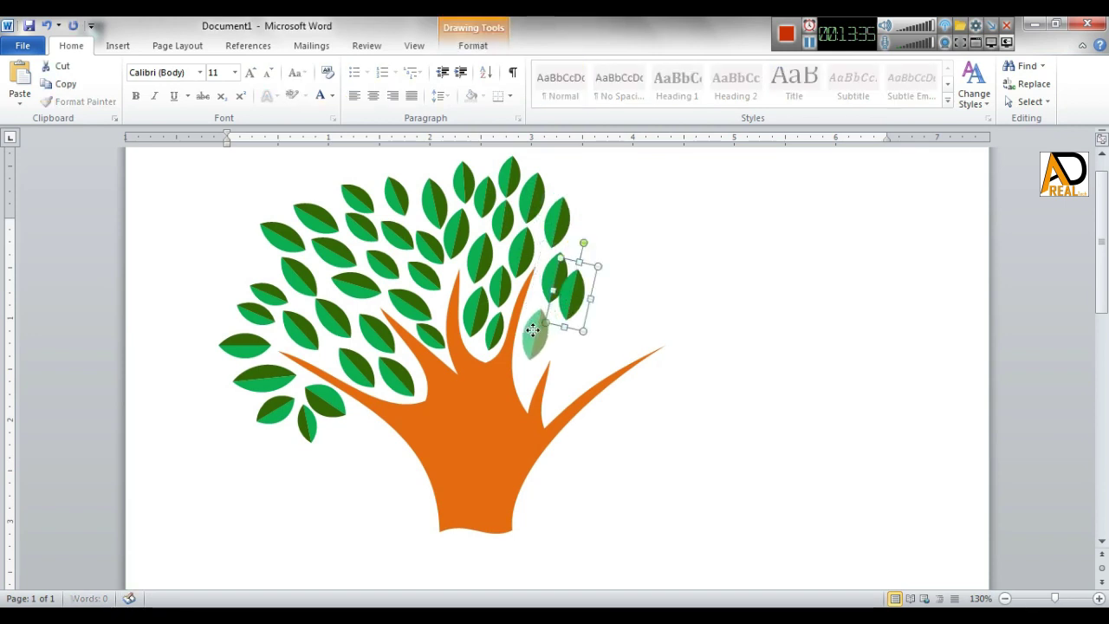
{"action": "mouse_move", "coordinate": [564, 285]}
{"action": "left_mouse_down"}
{"action": "mouse_move", "coordinate": [564, 359]}
{"action": "mouse_move", "coordinate": [524, 332]}
{"action": "left_mouse_up"}
{"action": "left_click", "coordinate": [560, 344]}
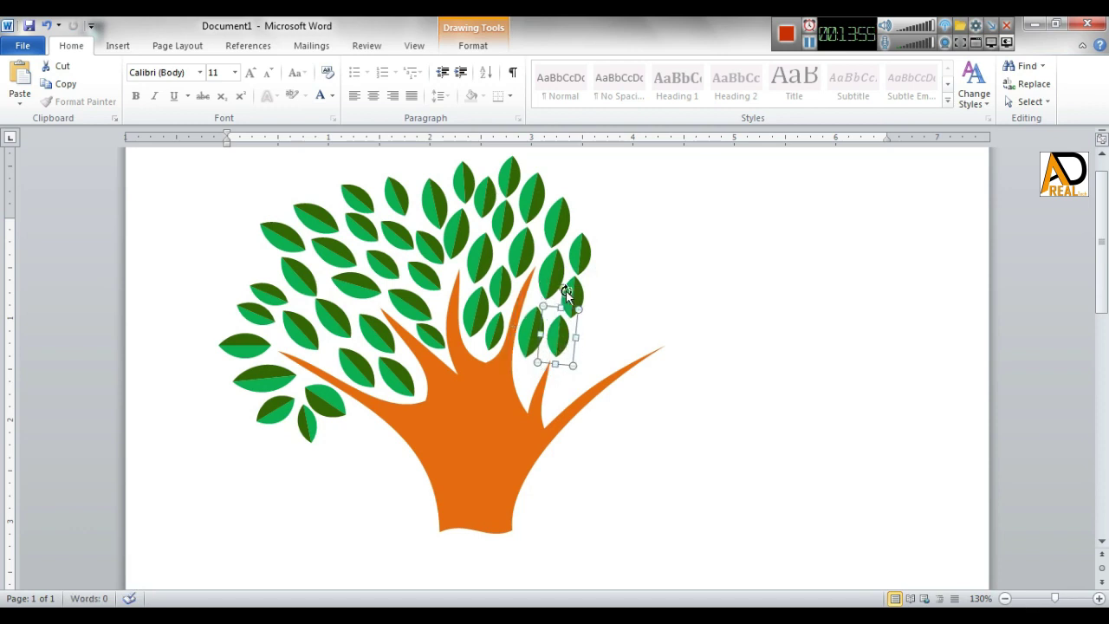
{"action": "key", "text": "Tab"}
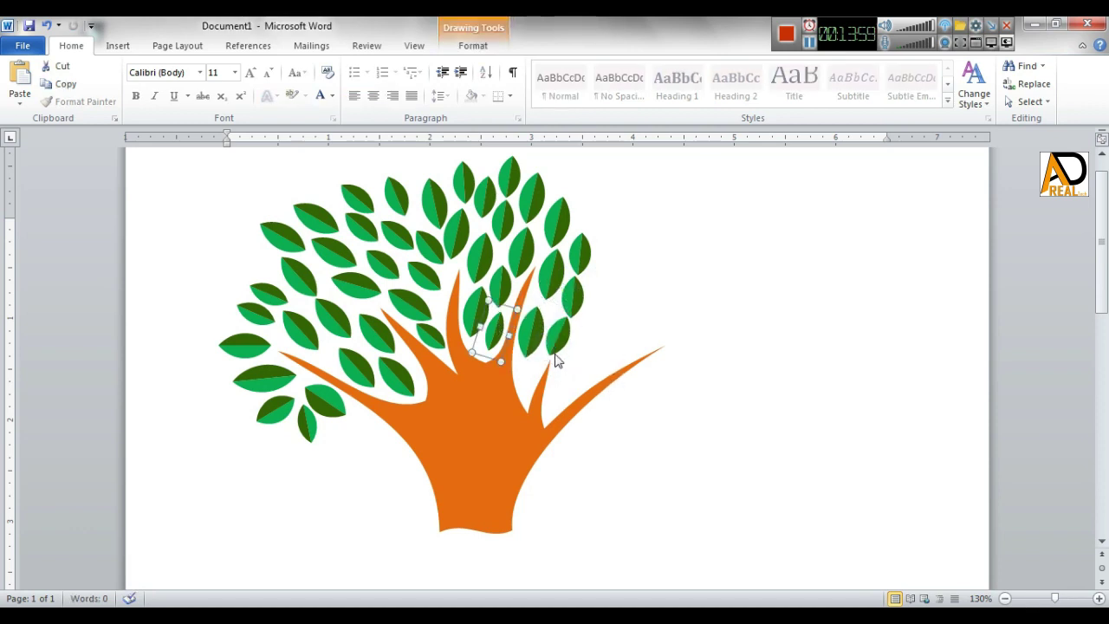
{"action": "left_click_drag", "start_coordinate": [528, 374], "coordinate": [530, 376]}
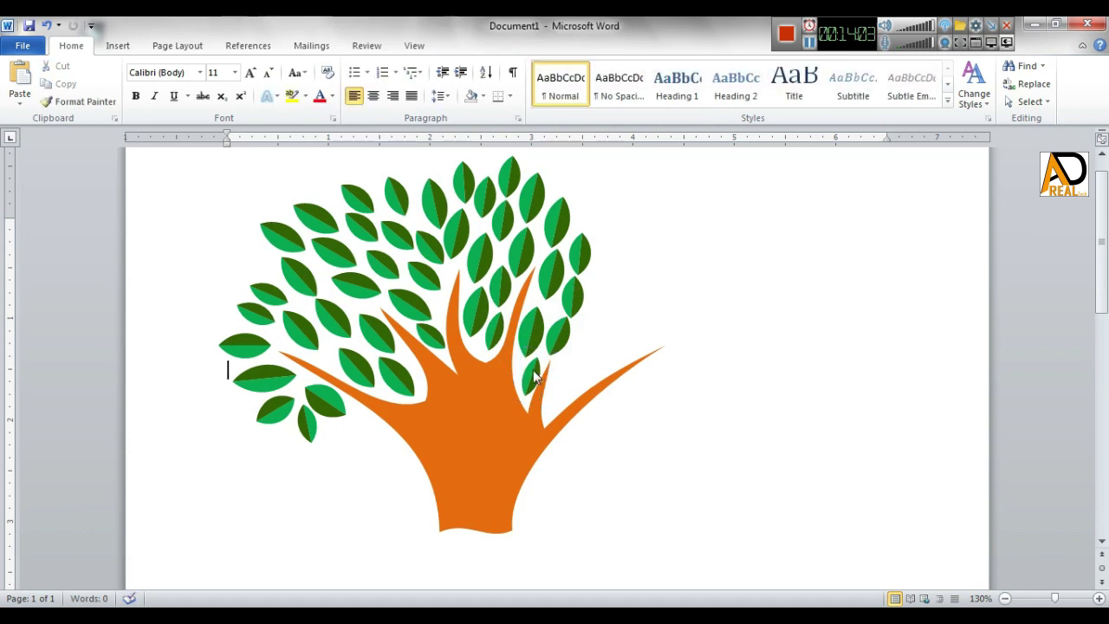
- Copy a leaf to the crown's upper right and rotate it clockwise
{"action": "left_click_drag", "start_coordinate": [584, 260], "coordinate": [598, 226]}
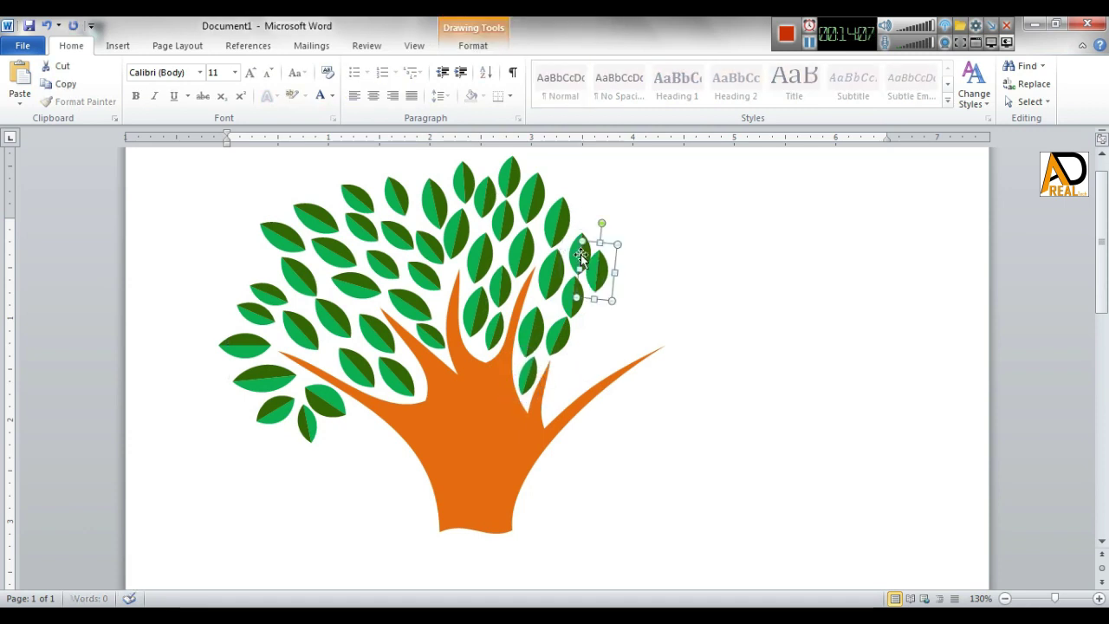
{"action": "mouse_move", "coordinate": [592, 165]}
{"action": "left_mouse_down"}
{"action": "mouse_move", "coordinate": [615, 170]}
{"action": "mouse_move", "coordinate": [572, 170]}
{"action": "left_mouse_up"}
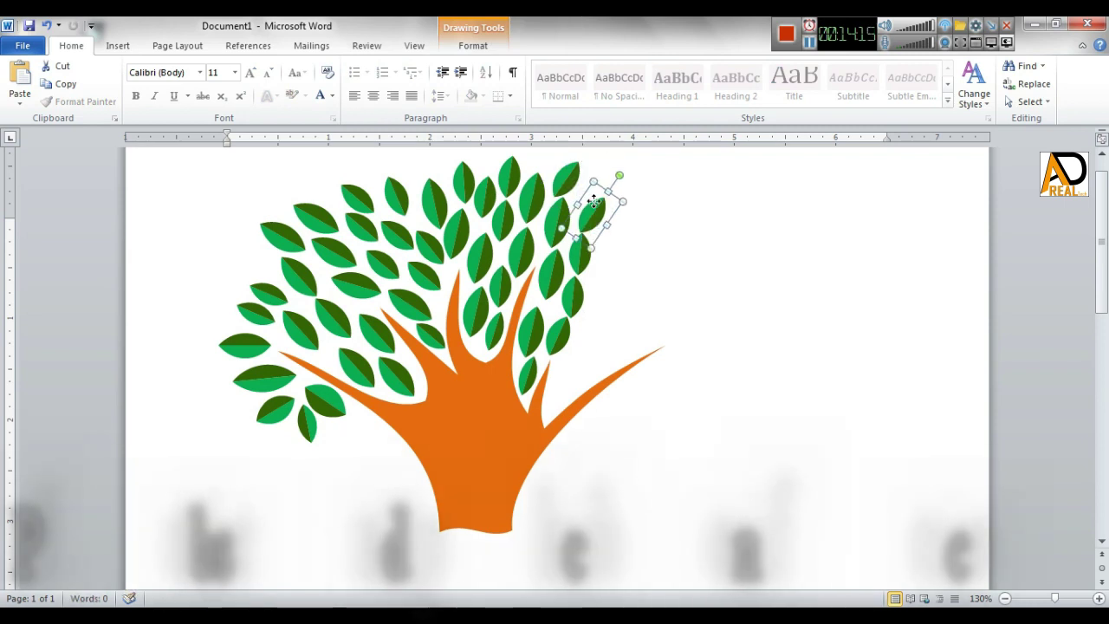
{"action": "left_click", "coordinate": [583, 285]}
{"action": "left_click", "coordinate": [598, 206]}
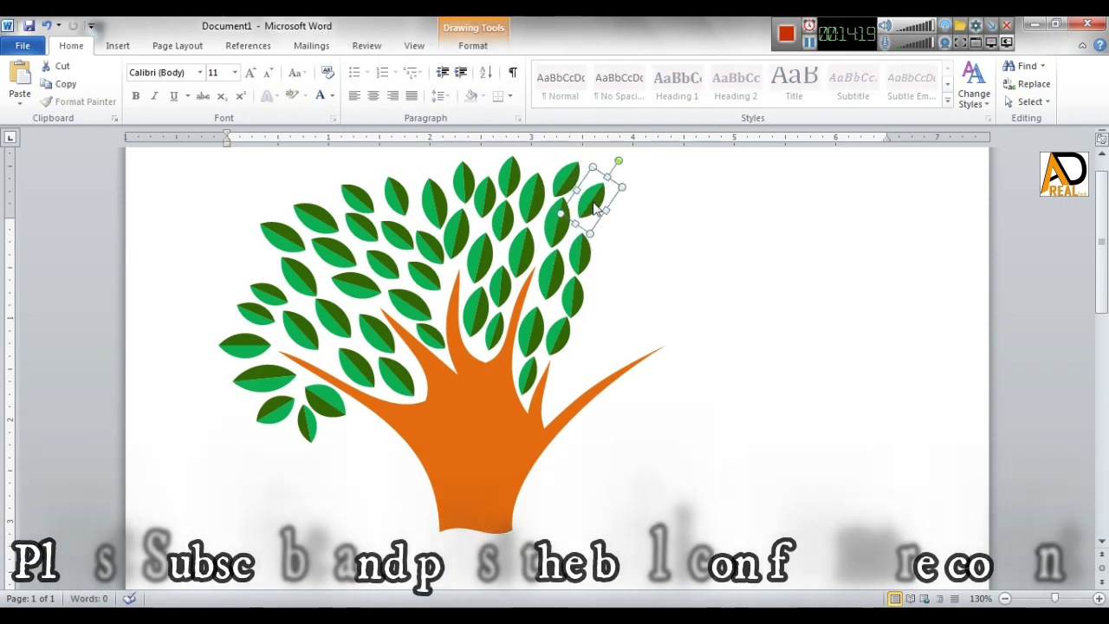
{"action": "left_click", "coordinate": [617, 237]}
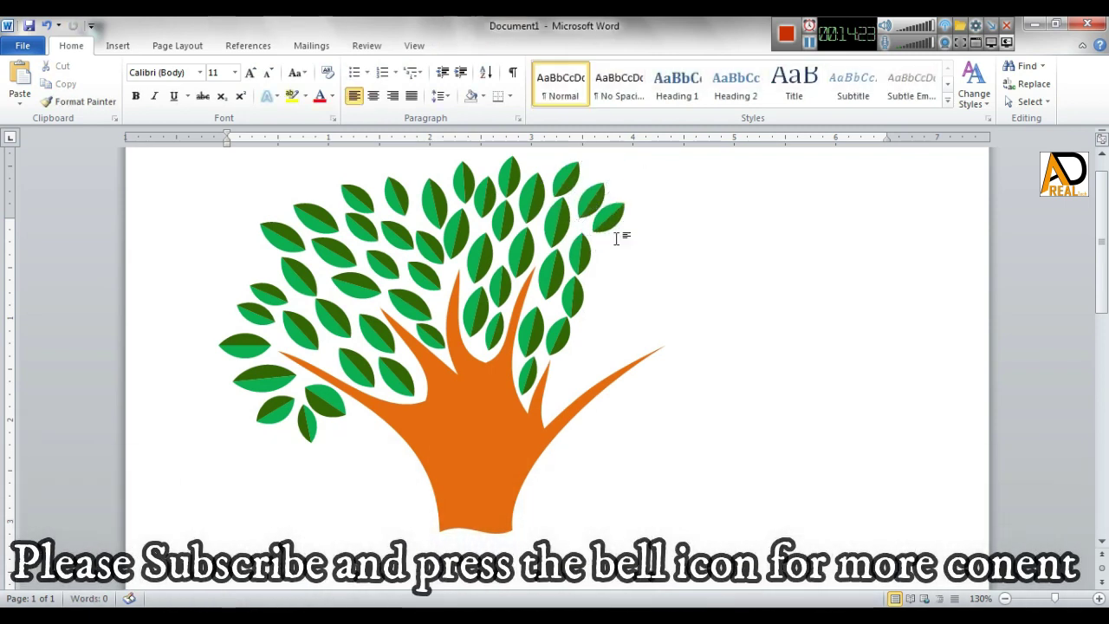
{"action": "left_click", "coordinate": [603, 227]}
{"action": "left_click", "coordinate": [651, 260]}
{"action": "left_click", "coordinate": [558, 337]}
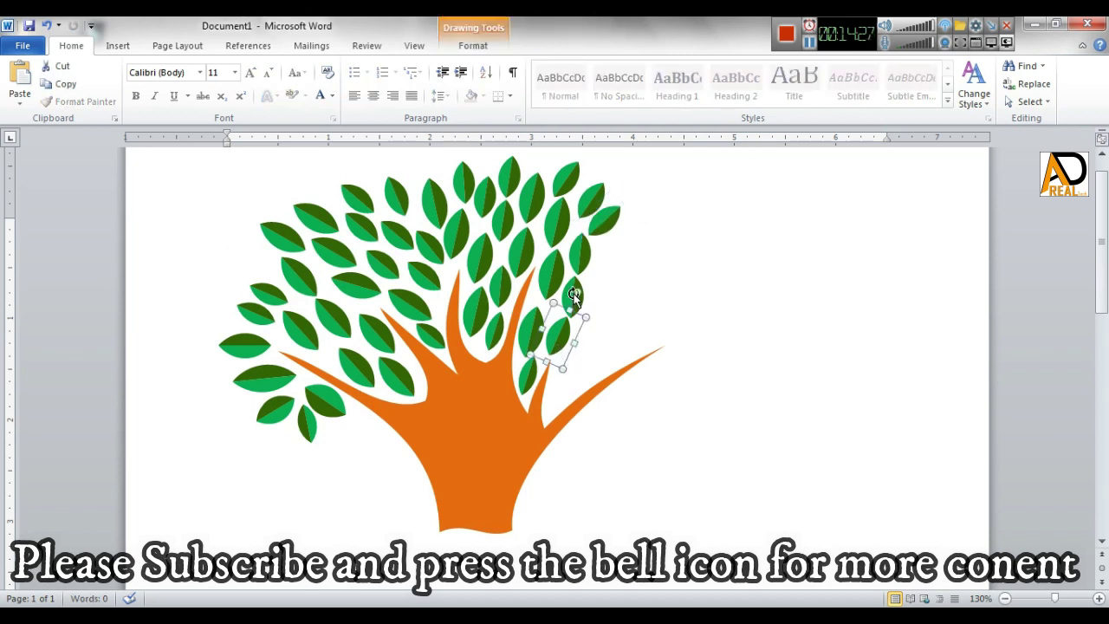
- Settle leaves beside and above the right branch, and place one at the crown's right edge
{"action": "mouse_move", "coordinate": [565, 359]}
{"action": "left_mouse_down"}
{"action": "mouse_move", "coordinate": [563, 373]}
{"action": "mouse_move", "coordinate": [520, 391]}
{"action": "mouse_move", "coordinate": [565, 362]}
{"action": "mouse_move", "coordinate": [570, 415]}
{"action": "left_mouse_up"}
{"action": "left_click", "coordinate": [606, 352]}
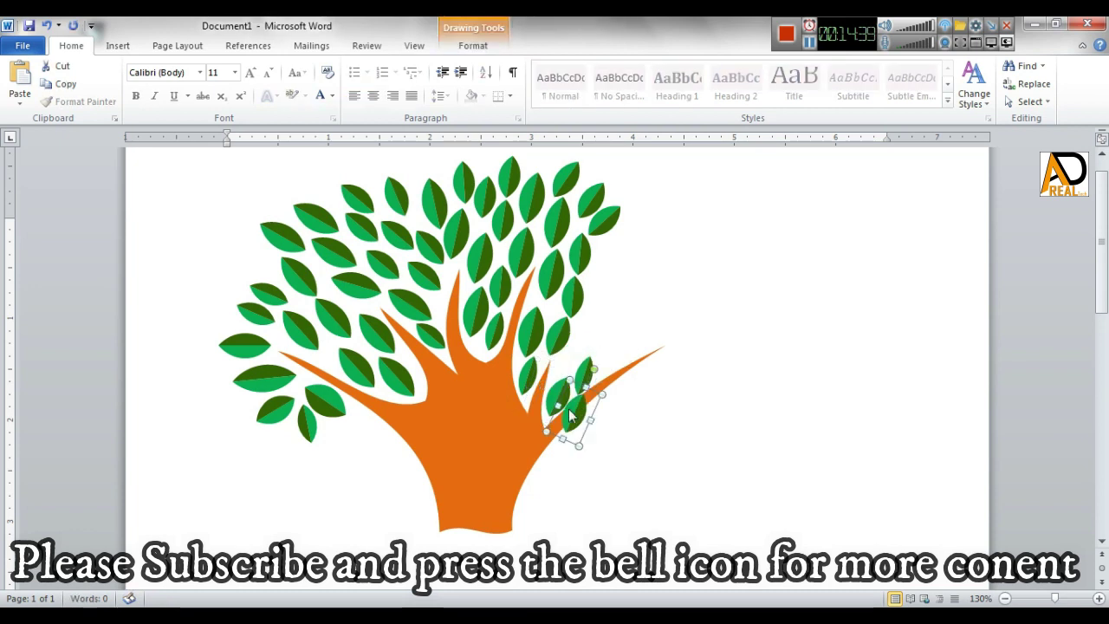
{"action": "left_click_drag", "start_coordinate": [568, 349], "coordinate": [646, 391]}
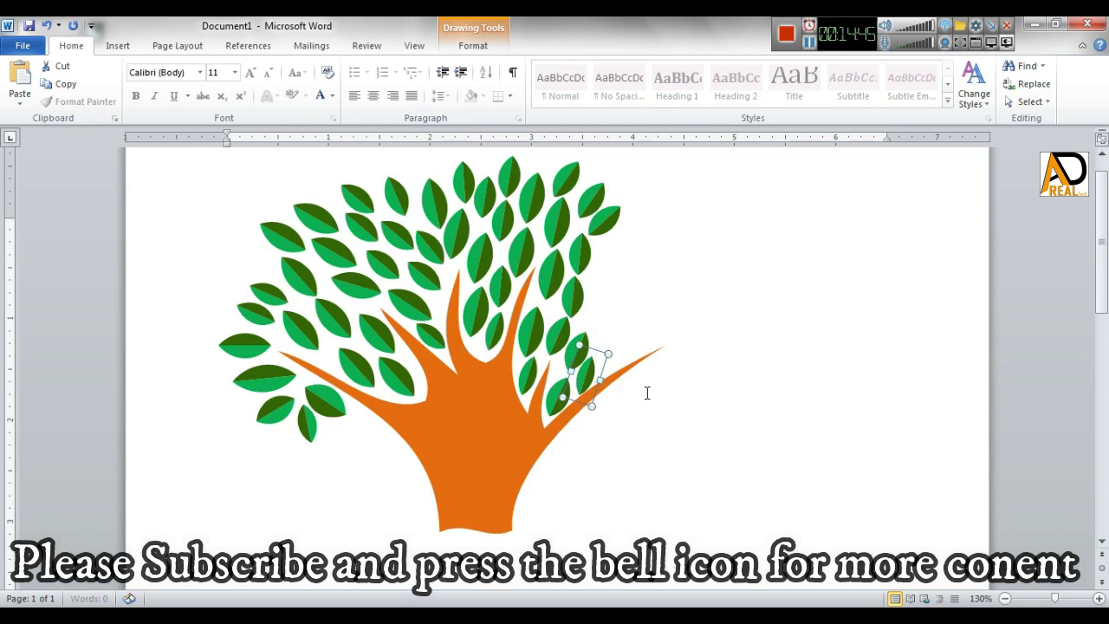
{"action": "left_click", "coordinate": [589, 354]}
{"action": "left_click_drag", "start_coordinate": [602, 310], "coordinate": [582, 266]}
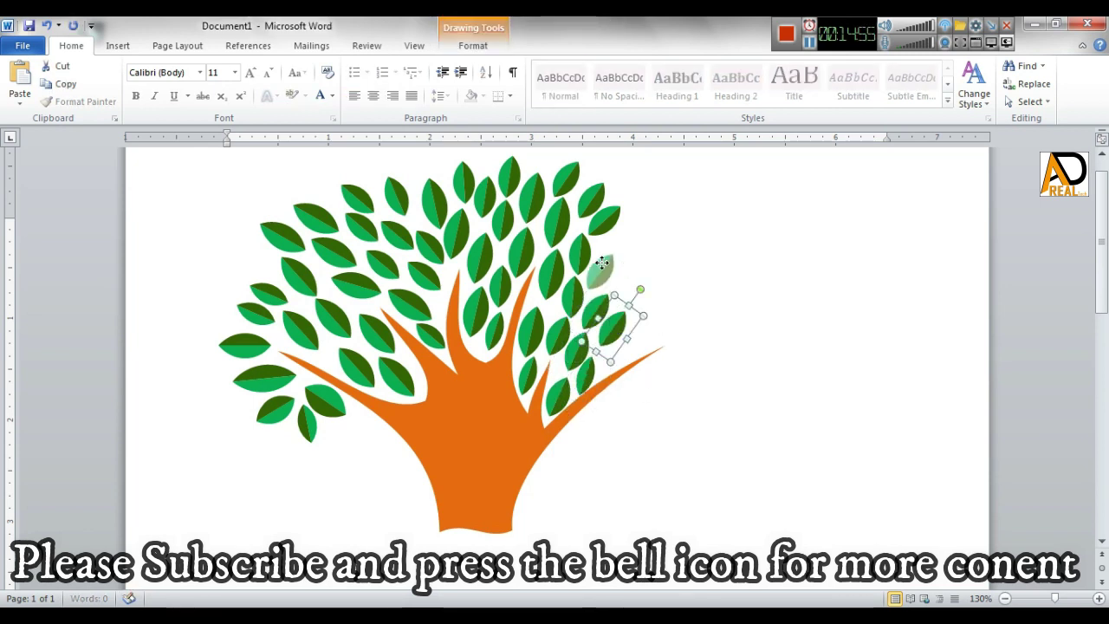
{"action": "left_click", "coordinate": [426, 253]}
{"action": "mouse_move", "coordinate": [452, 274]}
{"action": "left_mouse_down"}
{"action": "mouse_move", "coordinate": [690, 250]}
{"action": "mouse_move", "coordinate": [618, 247]}
{"action": "left_mouse_up"}
- Copy a leaf upward along the right branch, nudging it, then undo a bad stretch
{"action": "left_click", "coordinate": [665, 286]}
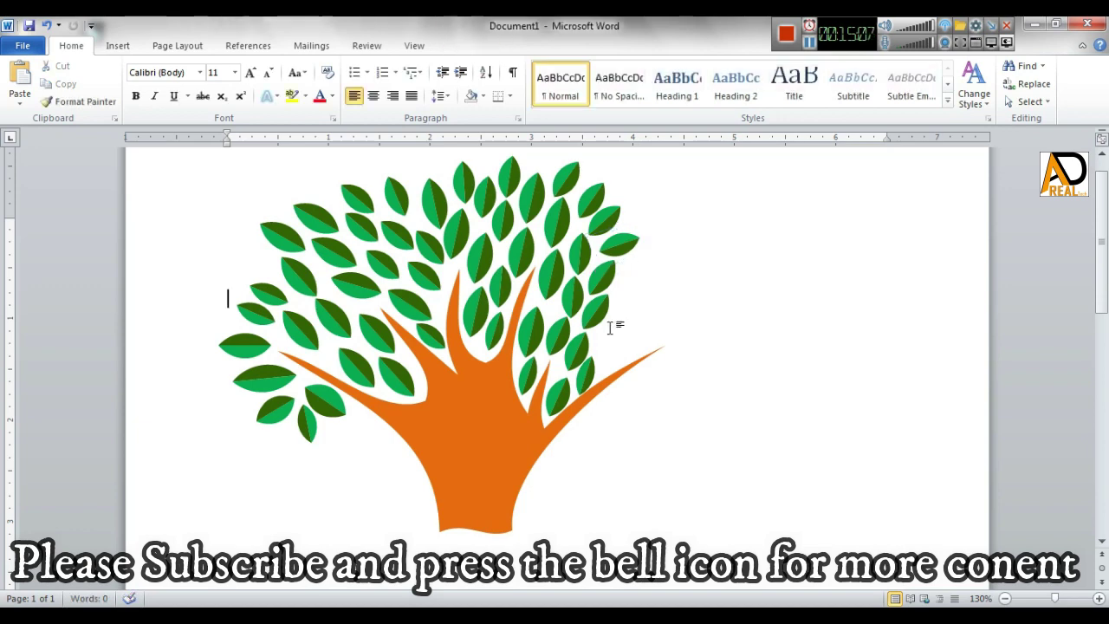
{"action": "left_click", "coordinate": [587, 381]}
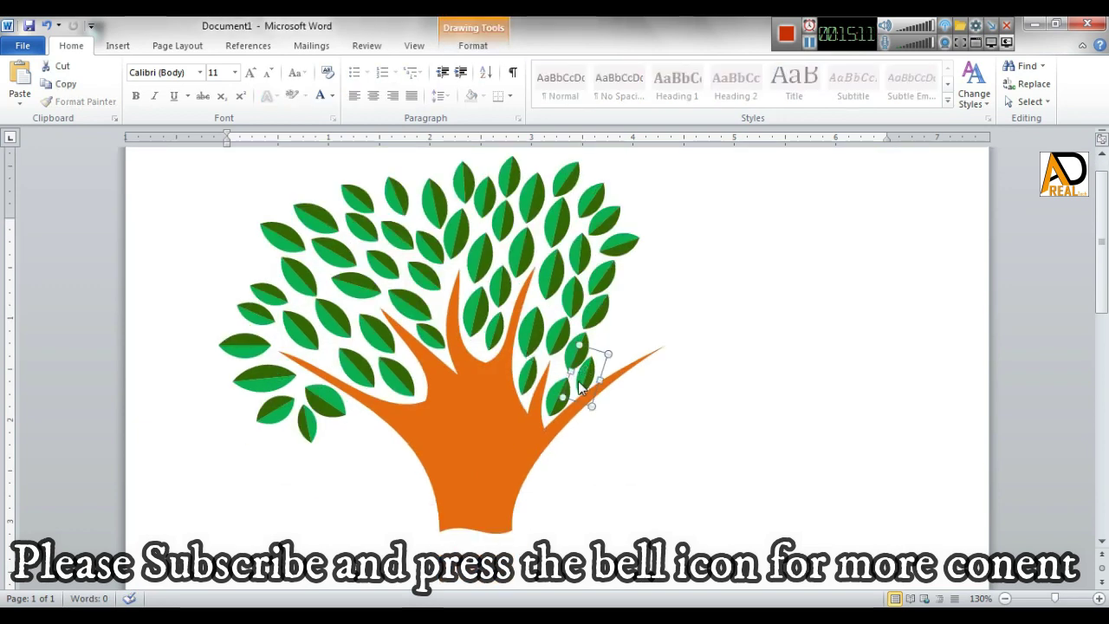
{"action": "mouse_move", "coordinate": [580, 387]}
{"action": "left_mouse_down"}
{"action": "mouse_move", "coordinate": [590, 323]}
{"action": "mouse_move", "coordinate": [613, 333]}
{"action": "left_mouse_up"}
{"action": "key", "text": "ctrl+f"}
{"action": "key", "text": "ctrl+f"}
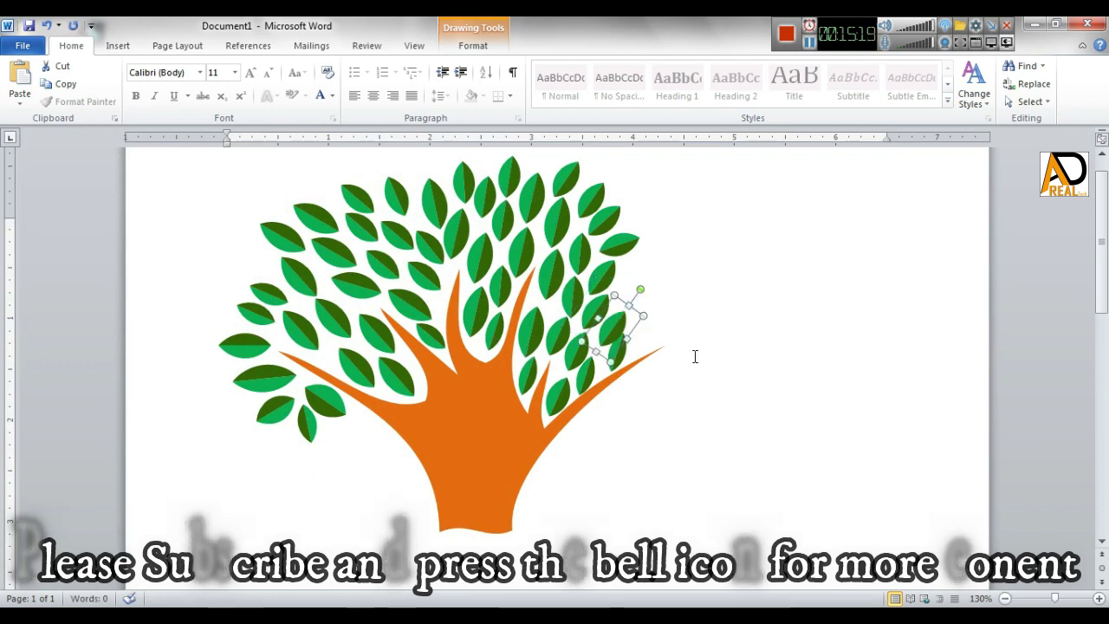
{"action": "key", "text": "Left"}
{"action": "key", "text": "Down"}
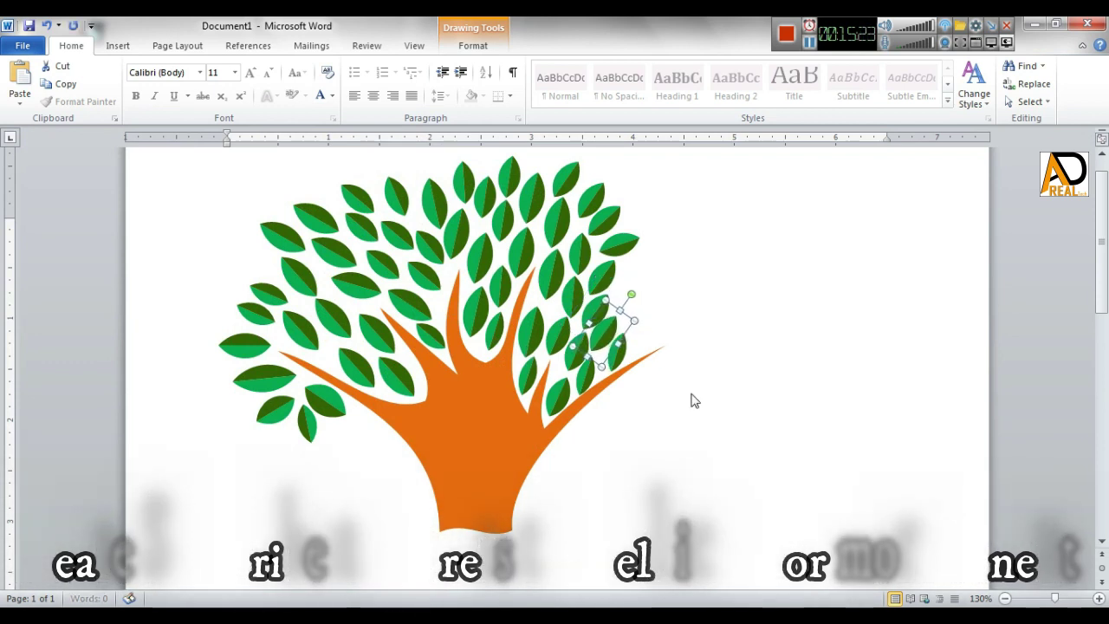
{"action": "mouse_move", "coordinate": [616, 356]}
{"action": "left_mouse_down"}
{"action": "mouse_move", "coordinate": [639, 372]}
{"action": "mouse_move", "coordinate": [608, 344]}
{"action": "mouse_move", "coordinate": [650, 275]}
{"action": "left_mouse_up"}
{"action": "key", "text": "ctrl+z"}
{"action": "key", "text": "ctrl+z"}
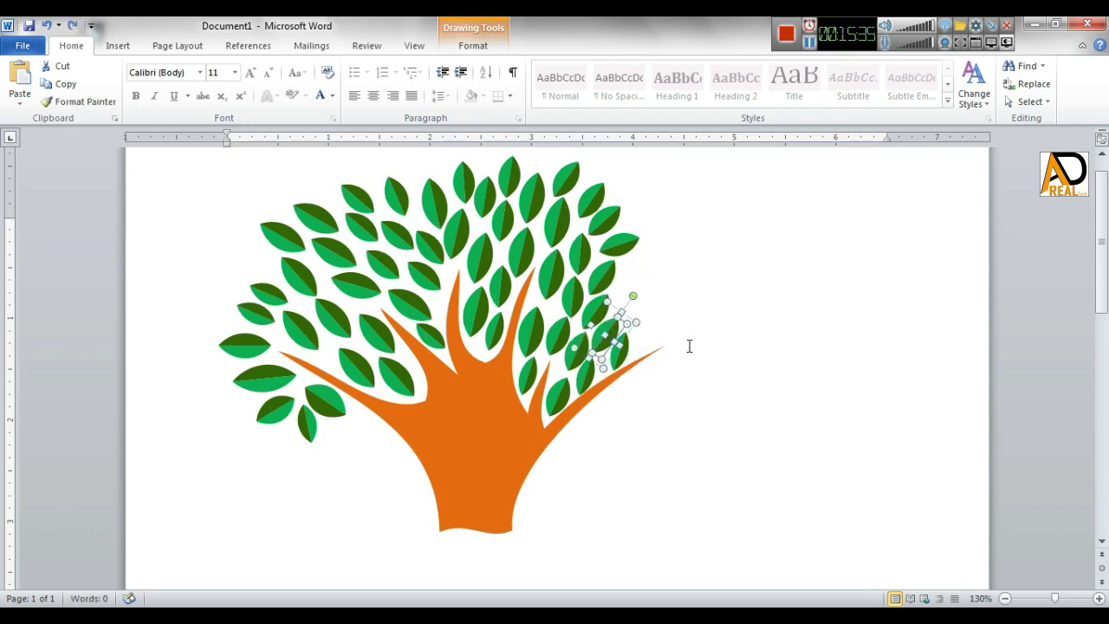
{"action": "key", "text": "ctrl+z"}
- Place leaf copies further out on the right branch, near its tip and below it
{"action": "mouse_move", "coordinate": [627, 345]}
{"action": "left_mouse_down"}
{"action": "mouse_move", "coordinate": [642, 259]}
{"action": "mouse_move", "coordinate": [643, 317]}
{"action": "mouse_move", "coordinate": [688, 304]}
{"action": "left_mouse_up"}
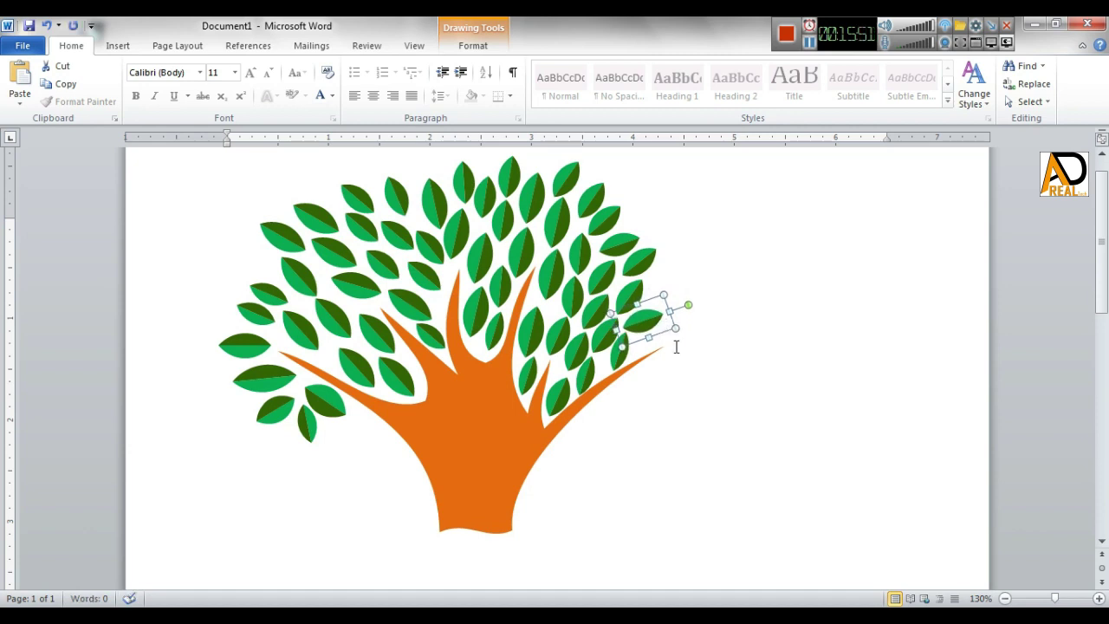
{"action": "mouse_move", "coordinate": [645, 320]}
{"action": "left_mouse_down"}
{"action": "mouse_move", "coordinate": [682, 308]}
{"action": "mouse_move", "coordinate": [715, 374]}
{"action": "mouse_move", "coordinate": [704, 404]}
{"action": "mouse_move", "coordinate": [684, 323]}
{"action": "left_mouse_up"}
{"action": "left_click_drag", "start_coordinate": [680, 390], "coordinate": [702, 355]}
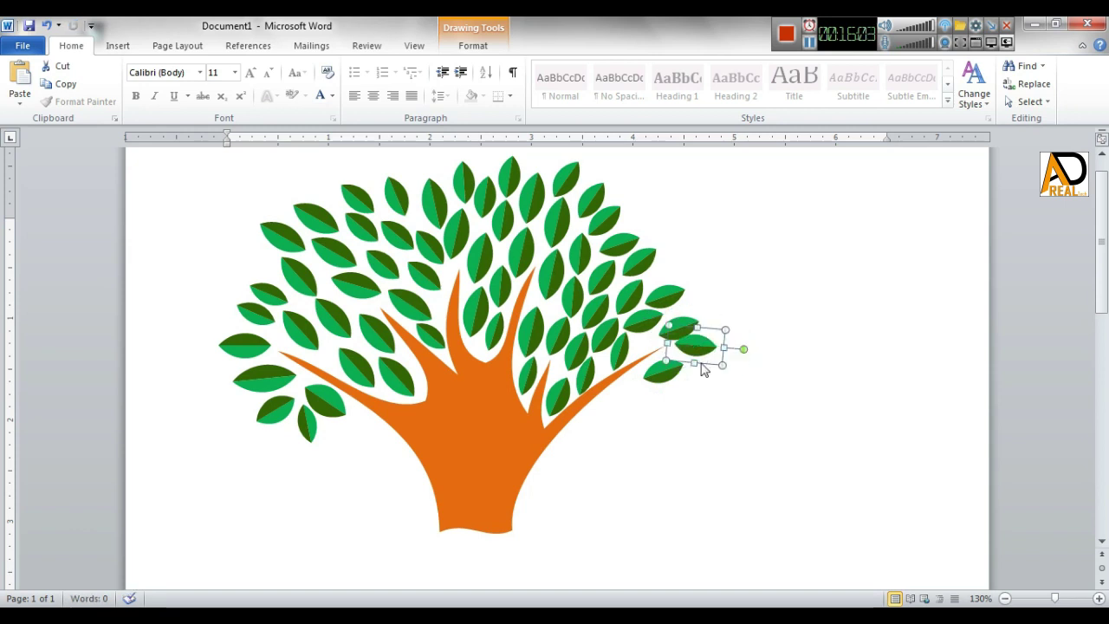
{"action": "left_click", "coordinate": [743, 401]}
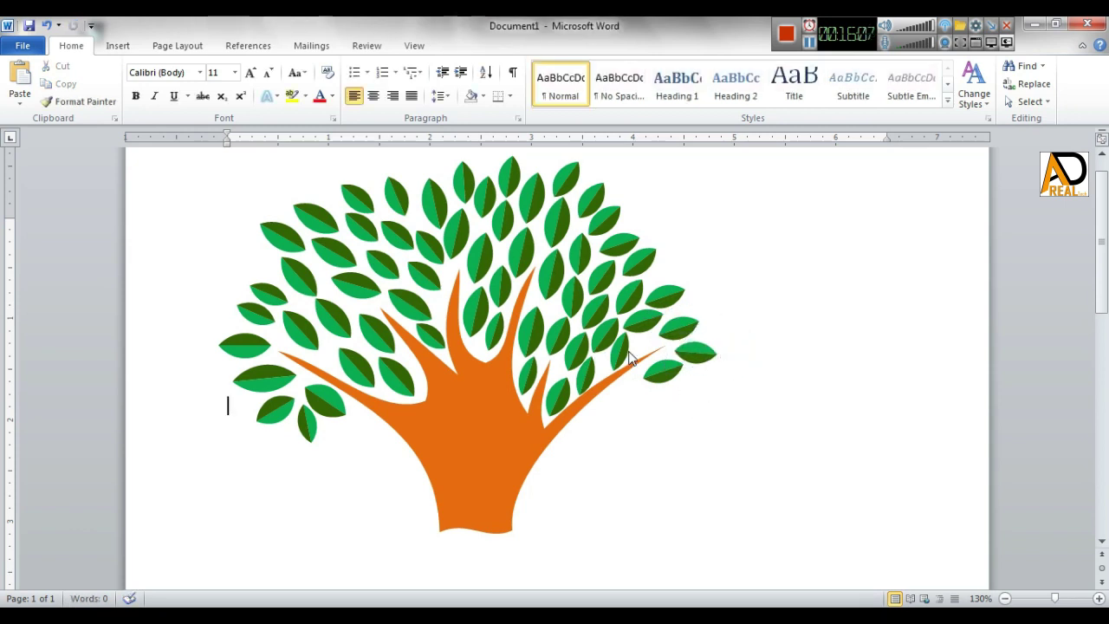
{"action": "left_click", "coordinate": [631, 358]}
{"action": "left_click", "coordinate": [701, 415]}
{"action": "mouse_move", "coordinate": [665, 372]}
{"action": "left_mouse_down"}
{"action": "mouse_move", "coordinate": [686, 403]}
{"action": "mouse_move", "coordinate": [677, 420]}
{"action": "left_mouse_up"}
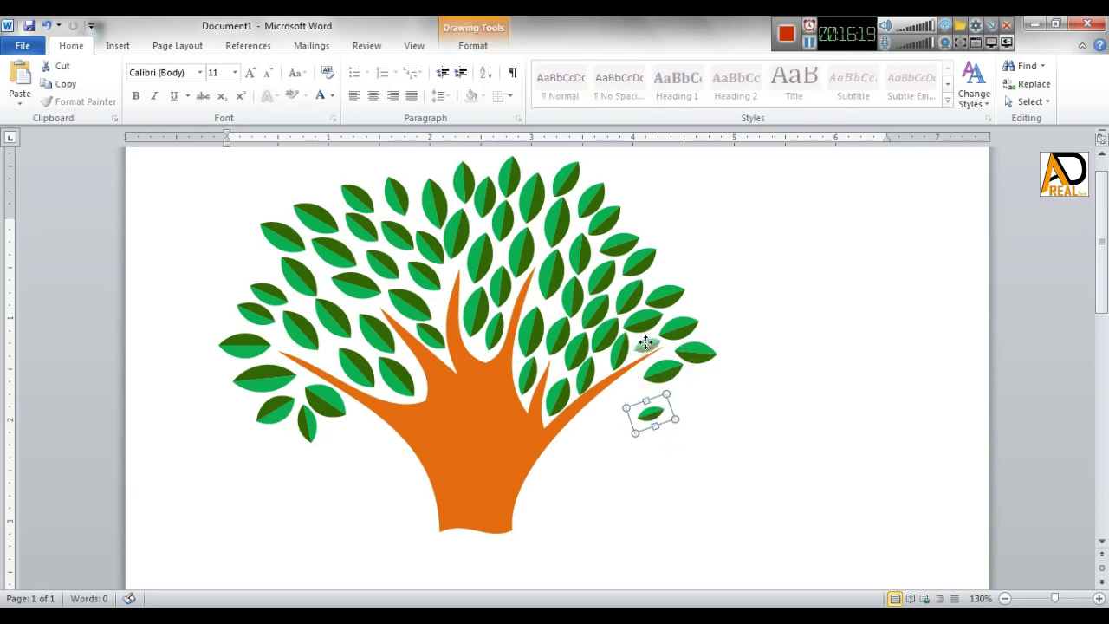
{"action": "left_click", "coordinate": [763, 396]}
{"action": "mouse_move", "coordinate": [645, 343]}
{"action": "left_mouse_down"}
{"action": "mouse_move", "coordinate": [722, 301]}
{"action": "mouse_move", "coordinate": [710, 291]}
{"action": "mouse_move", "coordinate": [688, 332]}
{"action": "mouse_move", "coordinate": [649, 278]}
{"action": "left_mouse_up"}
- Add a leaf at the crown's upper right and tilt it more steeply along the edge
{"action": "scroll", "coordinate": [701, 459], "scroll_direction": "up", "scroll_amount": 1}
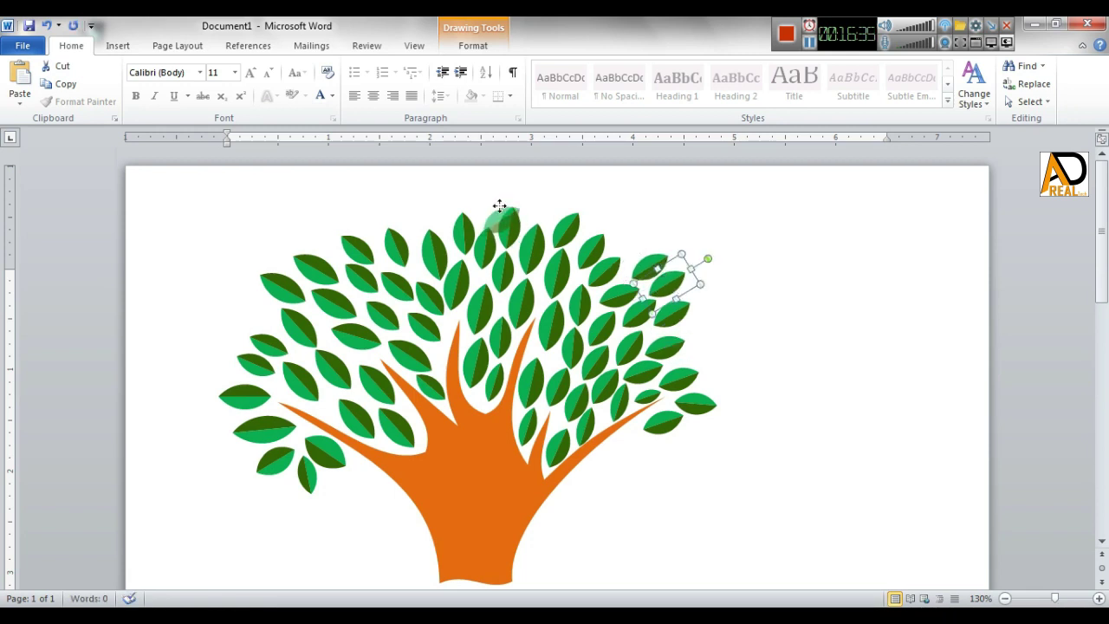
{"action": "left_click_drag", "start_coordinate": [500, 205], "coordinate": [739, 264]}
{"action": "key", "text": "ctrl+z"}
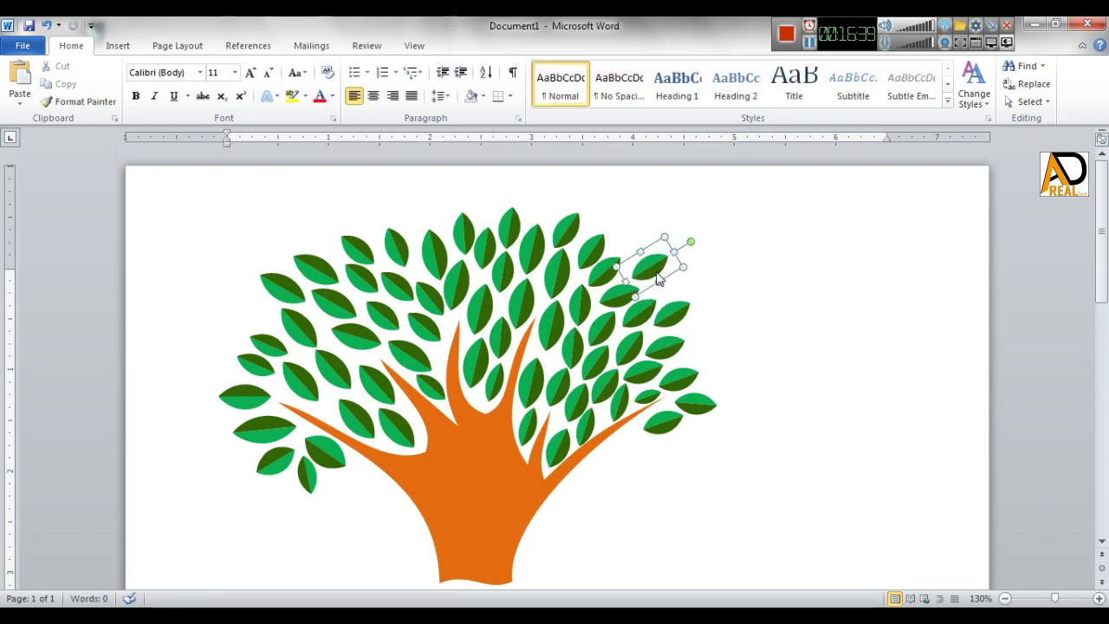
{"action": "left_click_drag", "start_coordinate": [658, 279], "coordinate": [668, 289]}
{"action": "left_click_drag", "start_coordinate": [629, 223], "coordinate": [635, 232]}
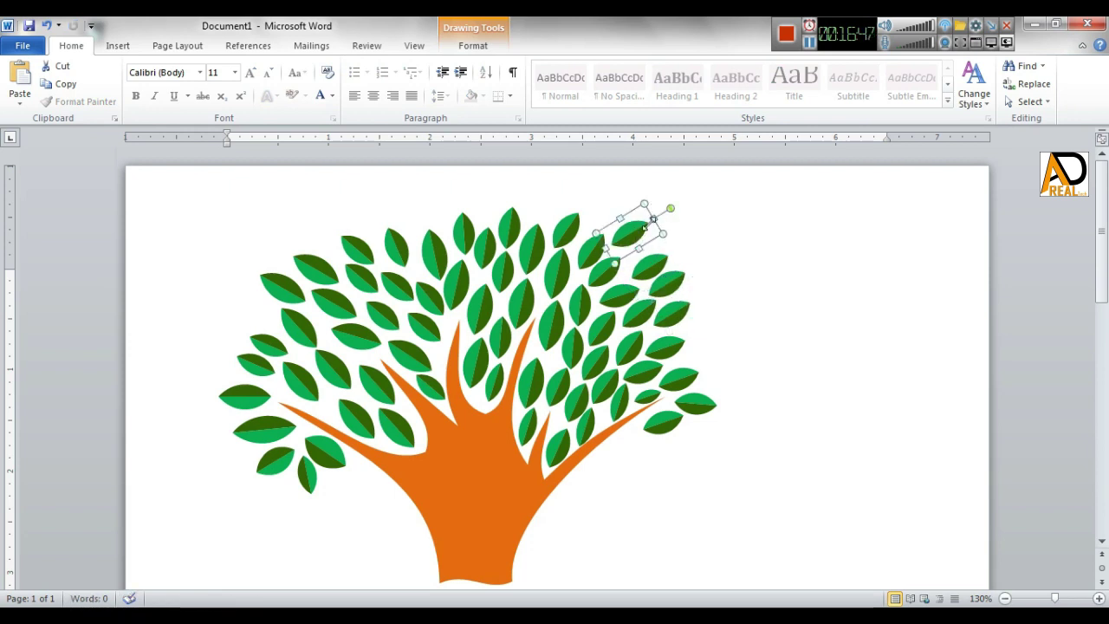
{"action": "left_click", "coordinate": [658, 268]}
{"action": "left_click_drag", "start_coordinate": [645, 275], "coordinate": [629, 194]}
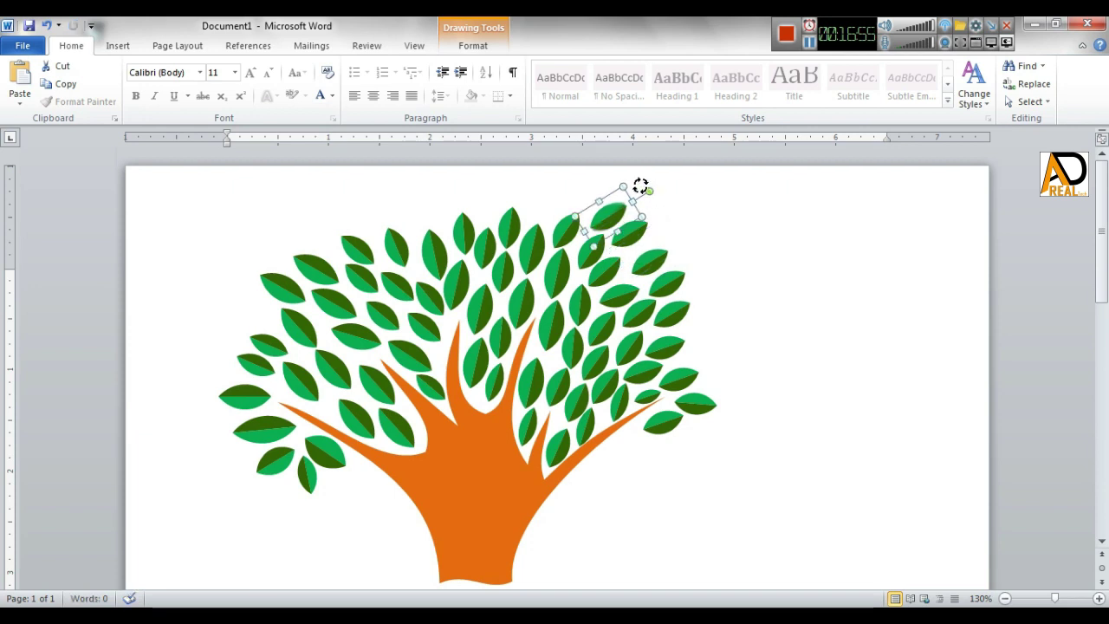
{"action": "left_click_drag", "start_coordinate": [641, 186], "coordinate": [631, 178]}
{"action": "left_click", "coordinate": [734, 319]}
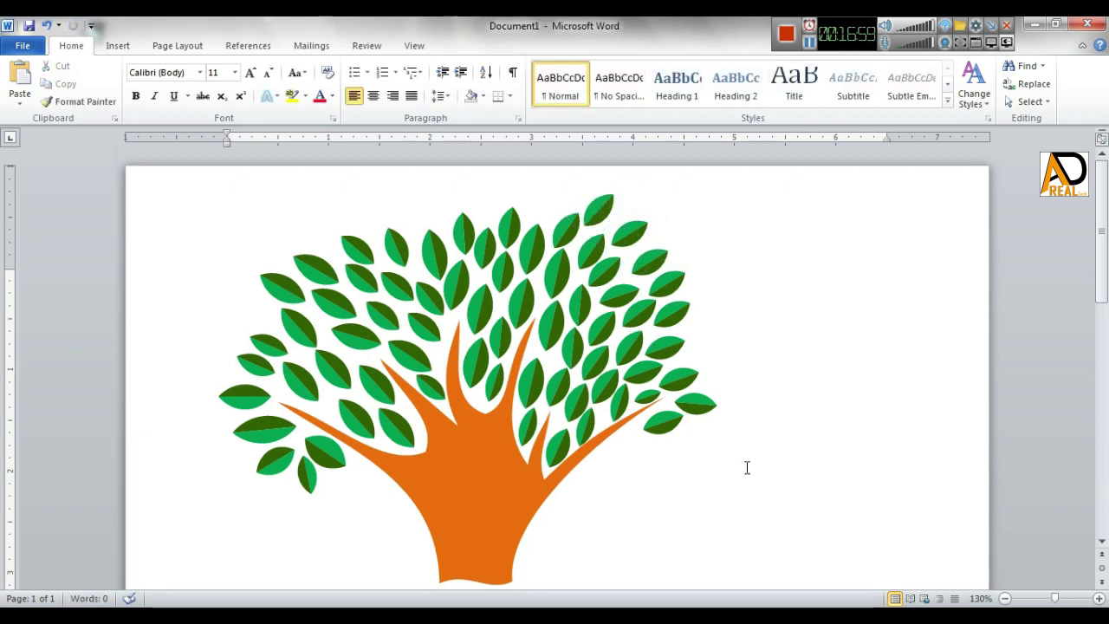
- Move a leaf to the crown's top edge standing upright, and copy another onto the top
{"action": "left_click", "coordinate": [602, 214]}
{"action": "left_click_drag", "start_coordinate": [602, 214], "coordinate": [555, 206]}
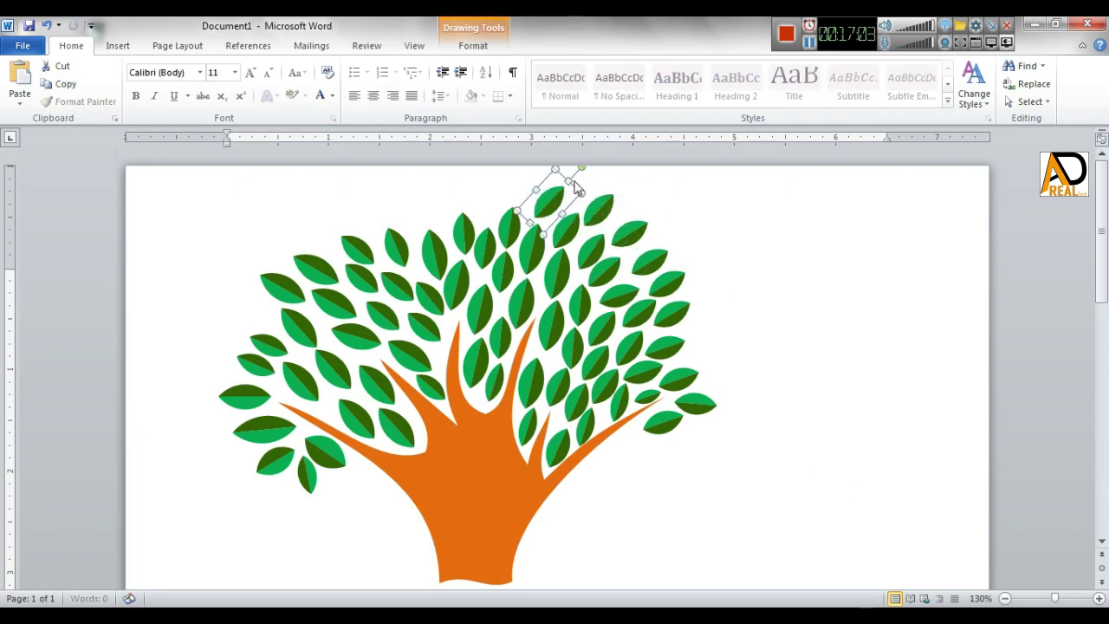
{"action": "left_click_drag", "start_coordinate": [567, 163], "coordinate": [550, 167]}
{"action": "left_click", "coordinate": [623, 278]}
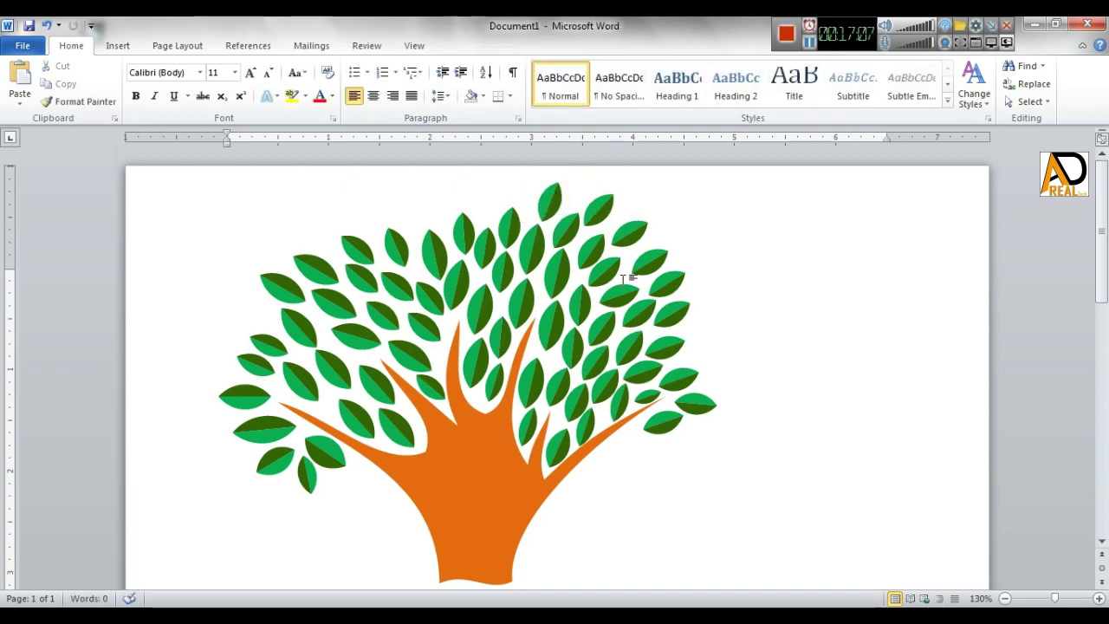
{"action": "left_click_drag", "start_coordinate": [504, 279], "coordinate": [530, 300]}
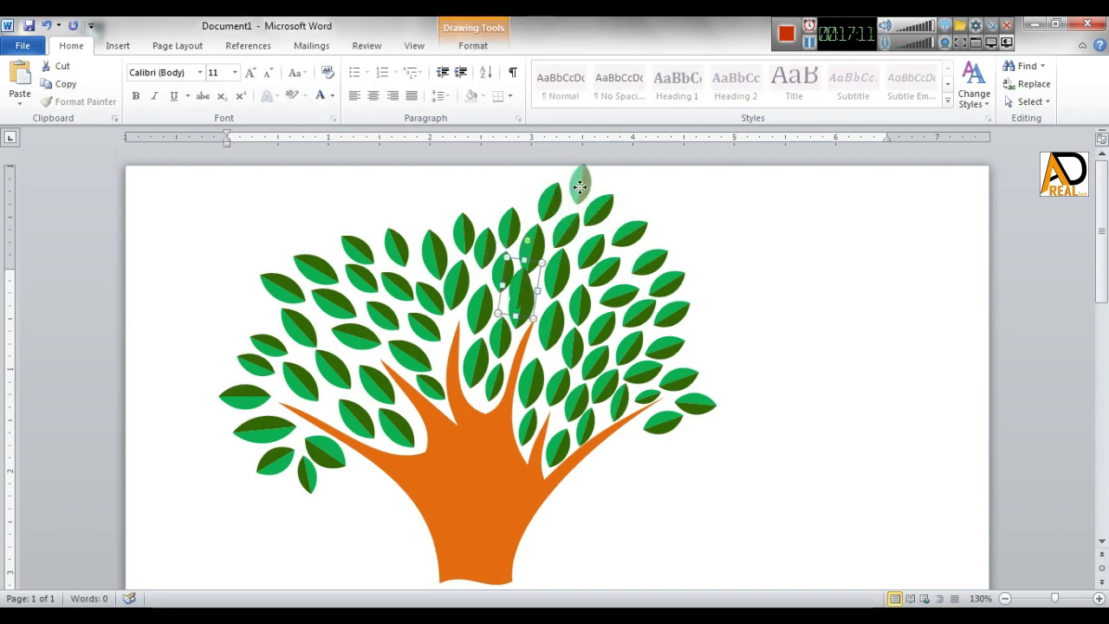
{"action": "left_click_drag", "start_coordinate": [580, 187], "coordinate": [711, 240]}
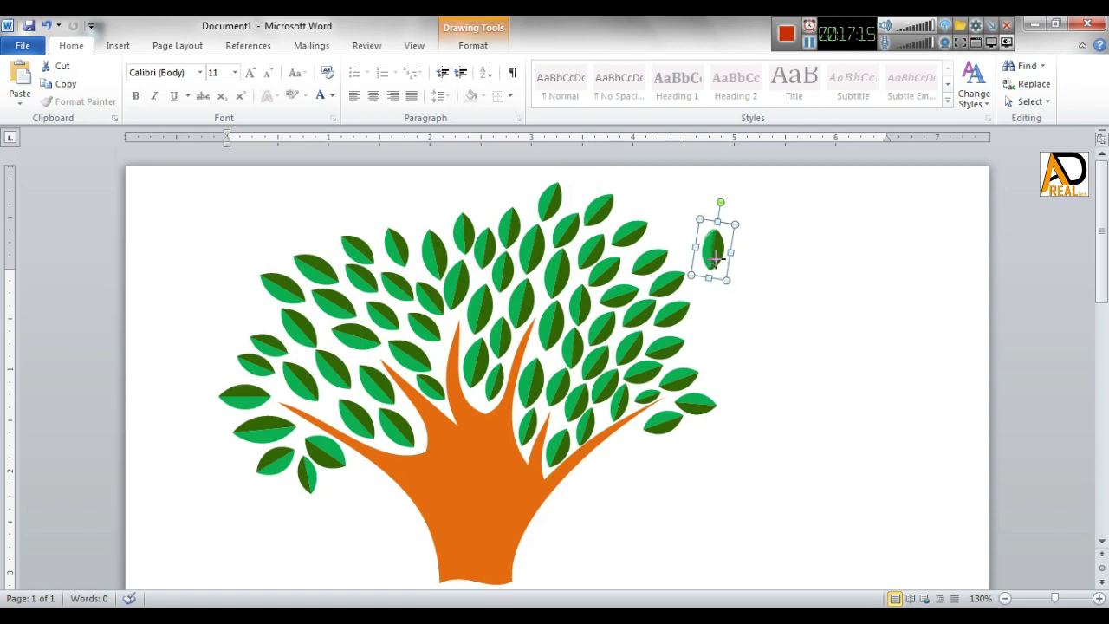
{"action": "left_click_drag", "start_coordinate": [607, 204], "coordinate": [576, 197]}
{"action": "left_click", "coordinate": [550, 237]}
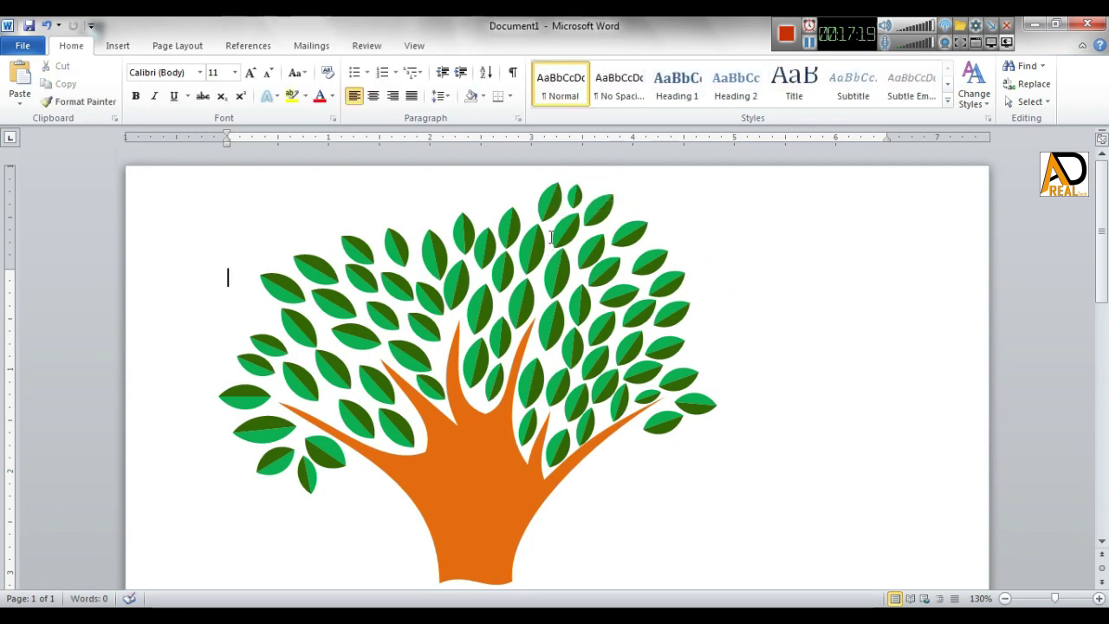
- Place another copy of the top leaf at the top of the crown
{"action": "mouse_move", "coordinate": [523, 262]}
{"action": "left_mouse_down"}
{"action": "mouse_move", "coordinate": [564, 219]}
{"action": "mouse_move", "coordinate": [518, 189]}
{"action": "left_mouse_up"}
{"action": "key", "text": "ctrl+z"}
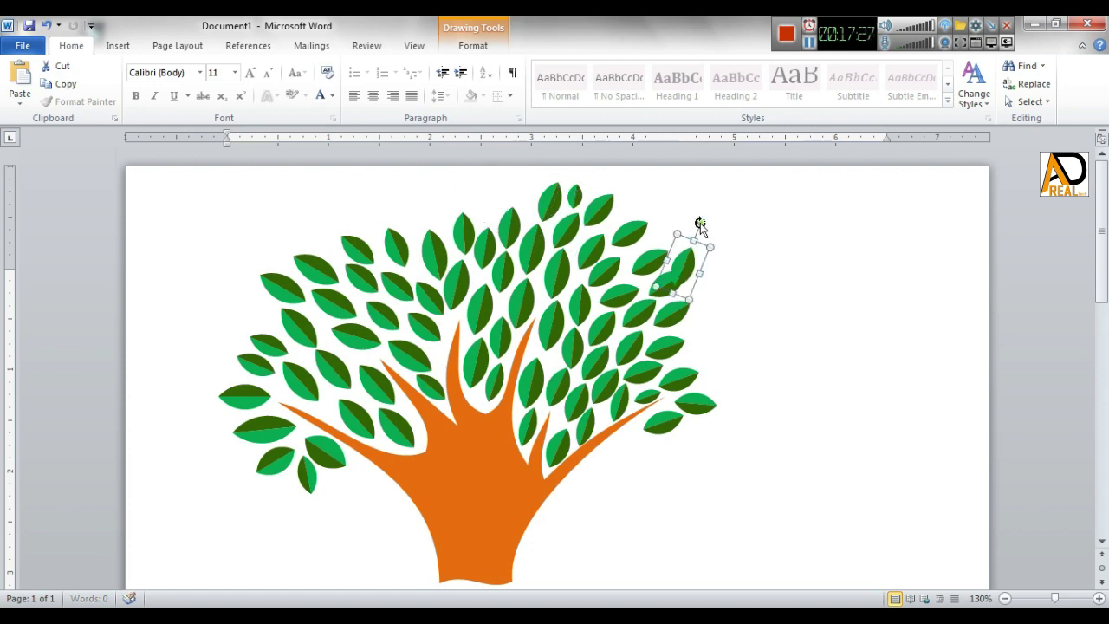
{"action": "mouse_move", "coordinate": [680, 264]}
{"action": "left_mouse_down"}
{"action": "mouse_move", "coordinate": [488, 201]}
{"action": "mouse_move", "coordinate": [518, 189]}
{"action": "mouse_move", "coordinate": [456, 201]}
{"action": "mouse_move", "coordinate": [445, 215]}
{"action": "left_mouse_up"}
{"action": "left_click", "coordinate": [596, 212]}
{"action": "left_click", "coordinate": [719, 231]}
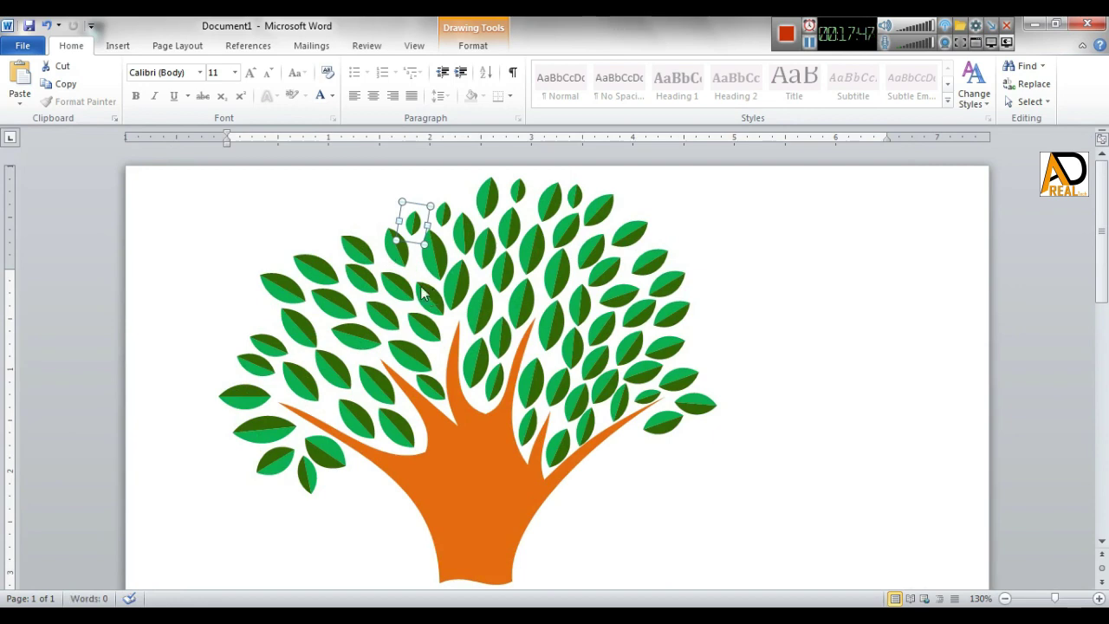
- Delete the small stray leaf and add a new leaf at the crown's top left
{"action": "mouse_move", "coordinate": [418, 214]}
{"action": "left_mouse_down"}
{"action": "mouse_move", "coordinate": [381, 211]}
{"action": "mouse_move", "coordinate": [330, 233]}
{"action": "left_mouse_up"}
{"action": "left_click", "coordinate": [391, 264]}
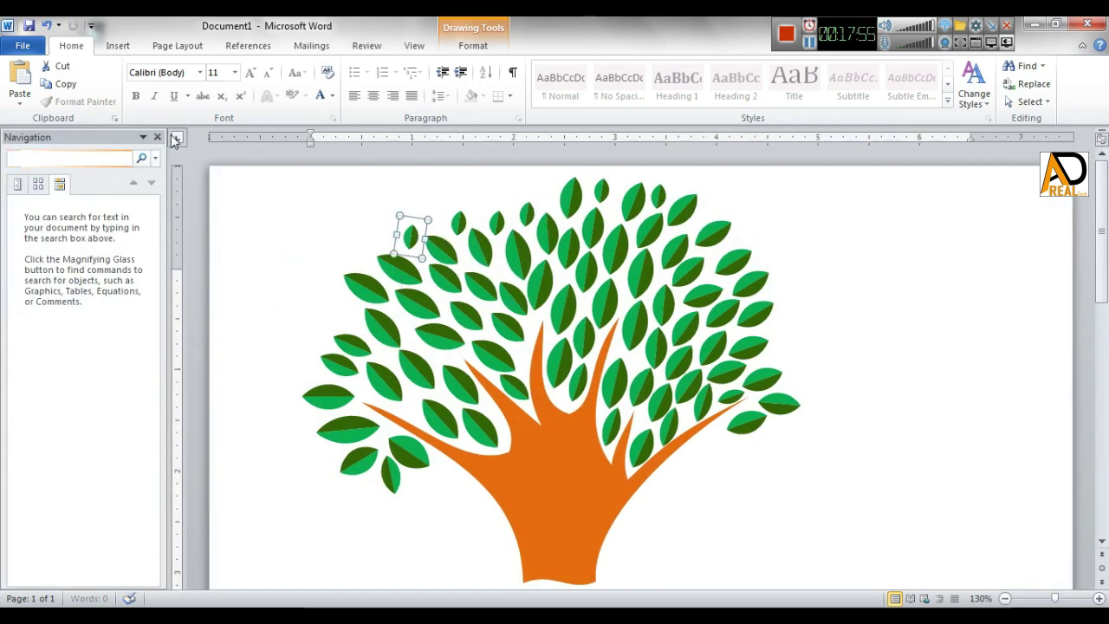
{"action": "key", "text": "Delete"}
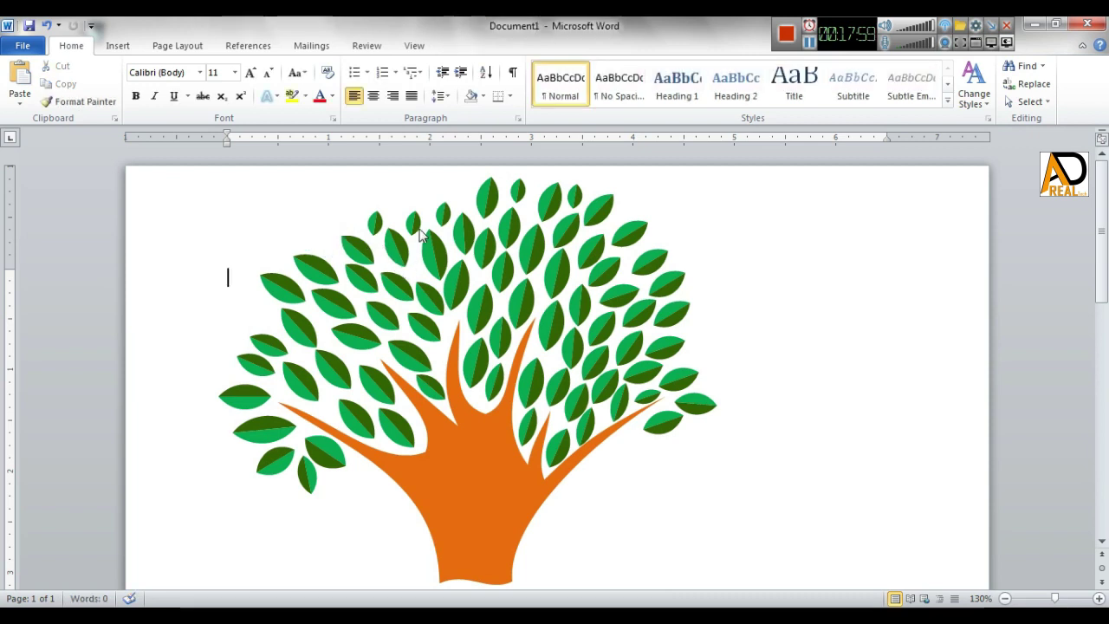
{"action": "left_click_drag", "start_coordinate": [488, 198], "coordinate": [505, 220]}
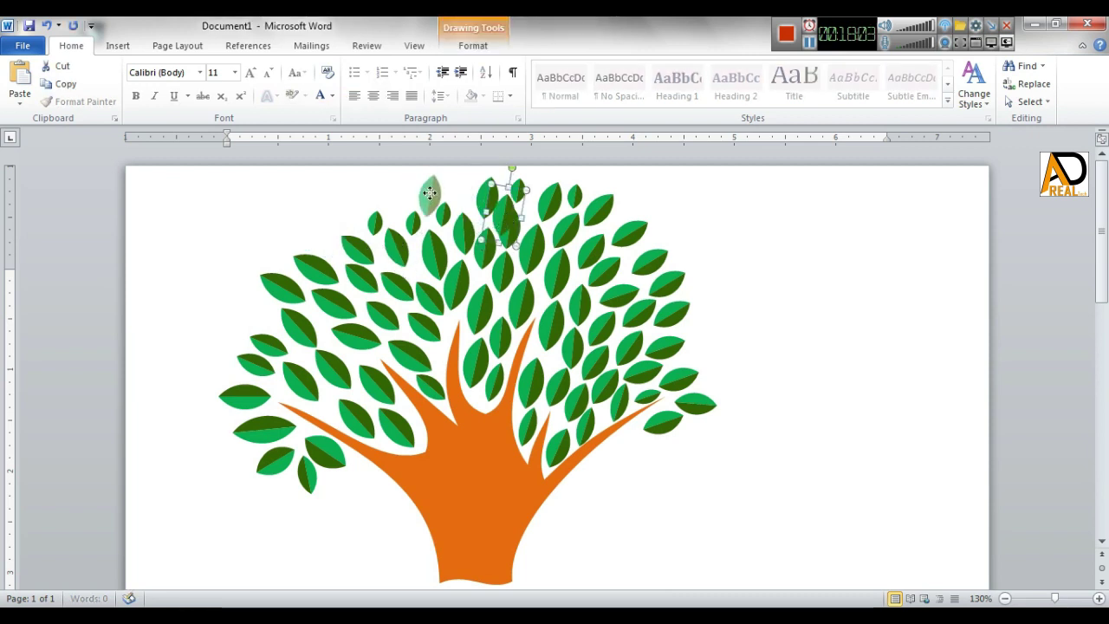
{"action": "mouse_move", "coordinate": [429, 192]}
{"action": "left_mouse_down"}
{"action": "mouse_move", "coordinate": [399, 201]}
{"action": "mouse_move", "coordinate": [433, 218]}
{"action": "left_mouse_up"}
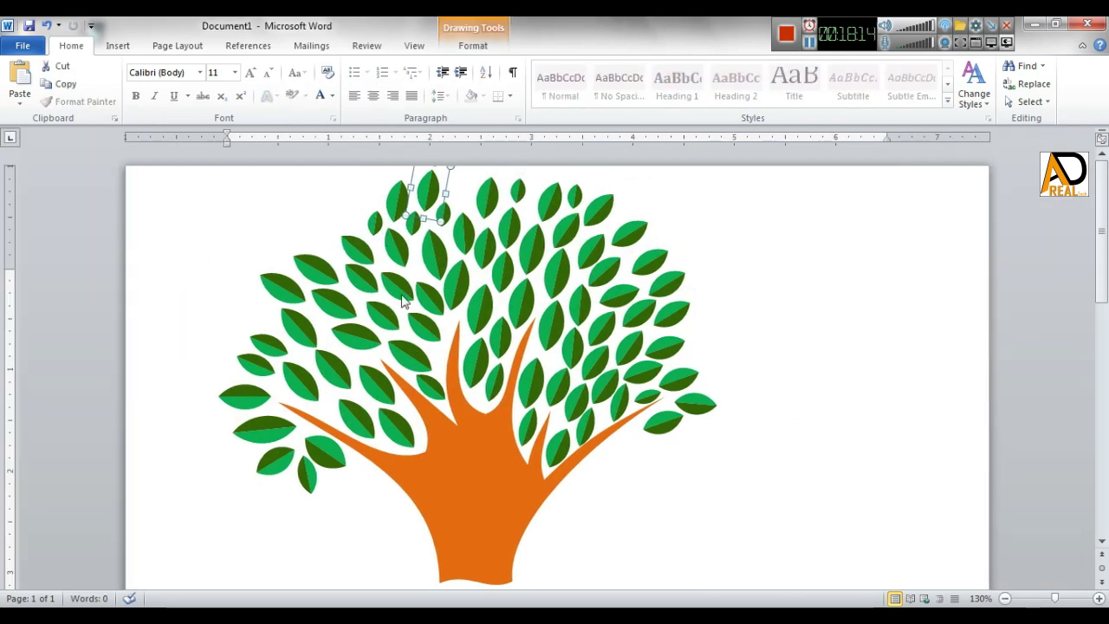
{"action": "left_click_drag", "start_coordinate": [443, 210], "coordinate": [473, 182]}
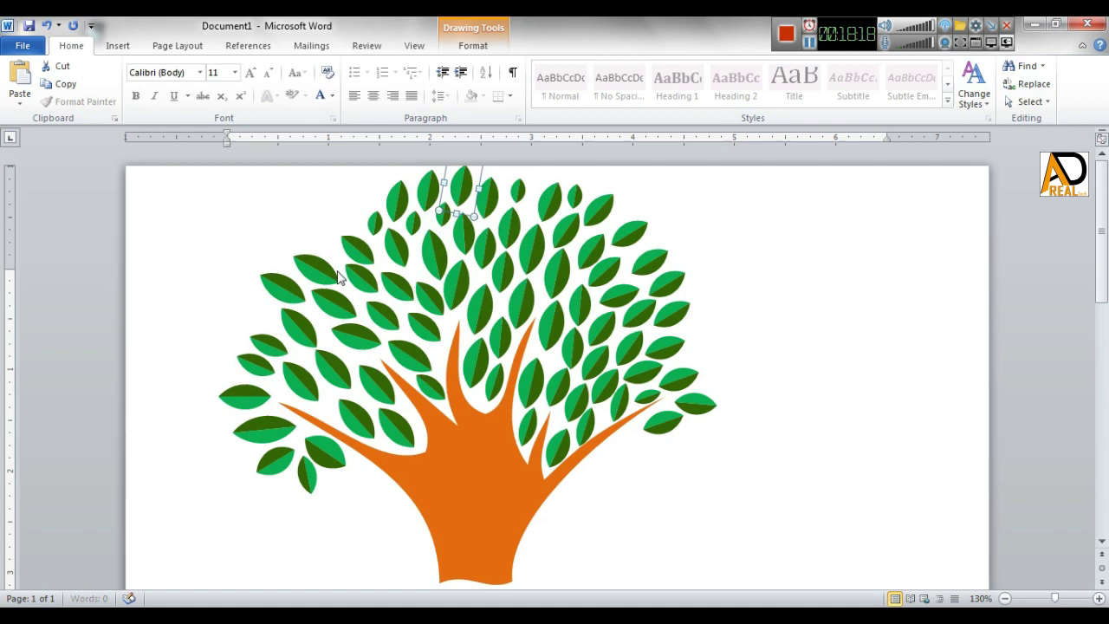
{"action": "left_click", "coordinate": [817, 353]}
- Move and tilt leaves along the crown's left edge, laying one nearly horizontal
{"action": "mouse_move", "coordinate": [277, 294]}
{"action": "left_mouse_down"}
{"action": "mouse_move", "coordinate": [244, 306]}
{"action": "mouse_move", "coordinate": [236, 290]}
{"action": "left_mouse_up"}
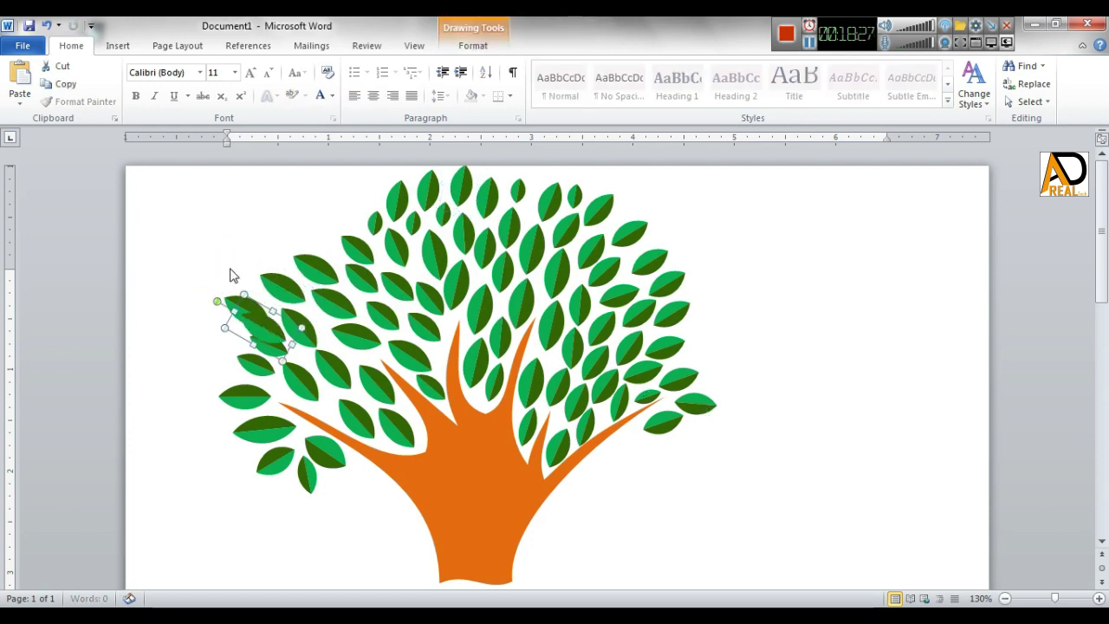
{"action": "left_click_drag", "start_coordinate": [188, 251], "coordinate": [182, 264]}
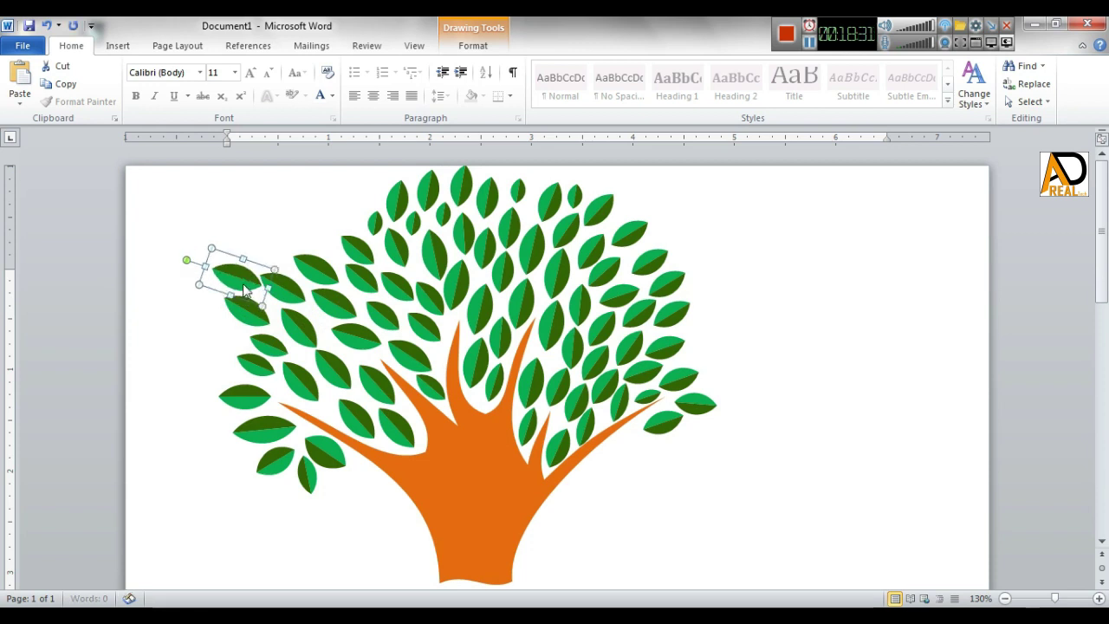
{"action": "mouse_move", "coordinate": [238, 284]}
{"action": "left_mouse_down"}
{"action": "mouse_move", "coordinate": [247, 238]}
{"action": "mouse_move", "coordinate": [276, 258]}
{"action": "mouse_move", "coordinate": [215, 237]}
{"action": "left_mouse_up"}
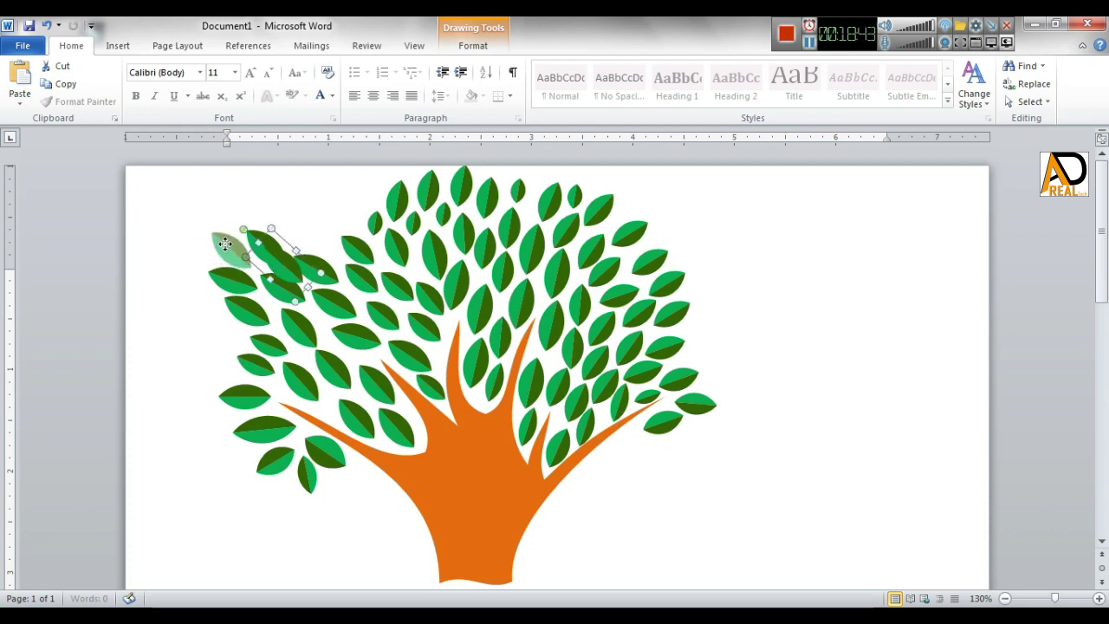
{"action": "left_click", "coordinate": [265, 271]}
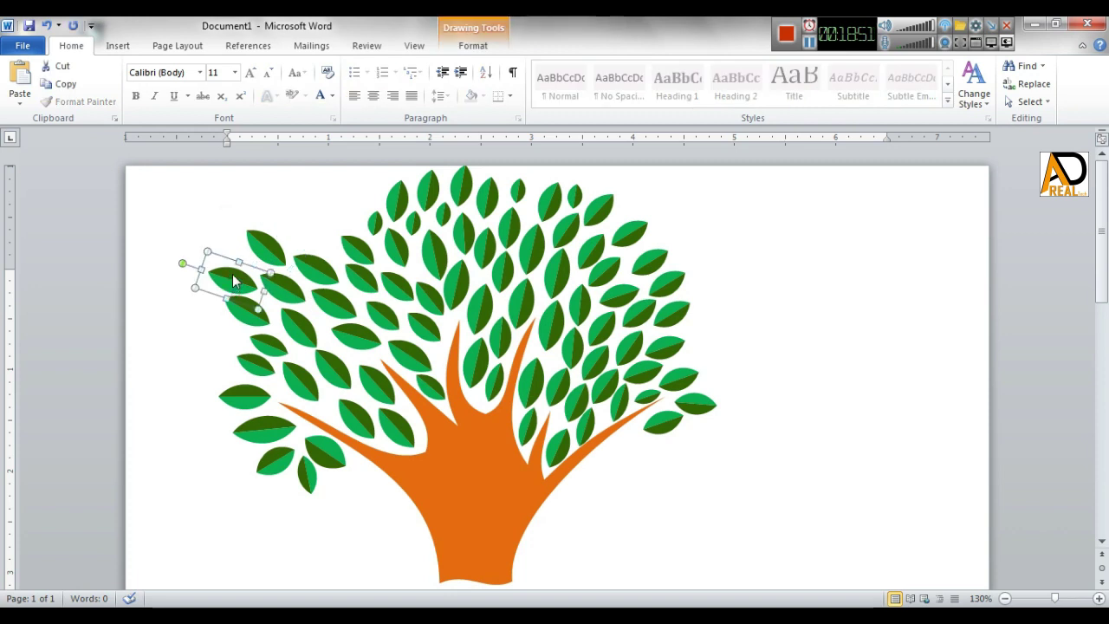
{"action": "mouse_move", "coordinate": [223, 282]}
{"action": "left_mouse_down"}
{"action": "mouse_move", "coordinate": [208, 260]}
{"action": "mouse_move", "coordinate": [247, 301]}
{"action": "mouse_move", "coordinate": [198, 386]}
{"action": "left_mouse_up"}
{"action": "left_click", "coordinate": [193, 303]}
{"action": "mouse_move", "coordinate": [178, 324]}
{"action": "left_mouse_down"}
{"action": "mouse_move", "coordinate": [155, 365]}
{"action": "mouse_move", "coordinate": [210, 408]}
{"action": "mouse_move", "coordinate": [191, 437]}
{"action": "left_mouse_up"}
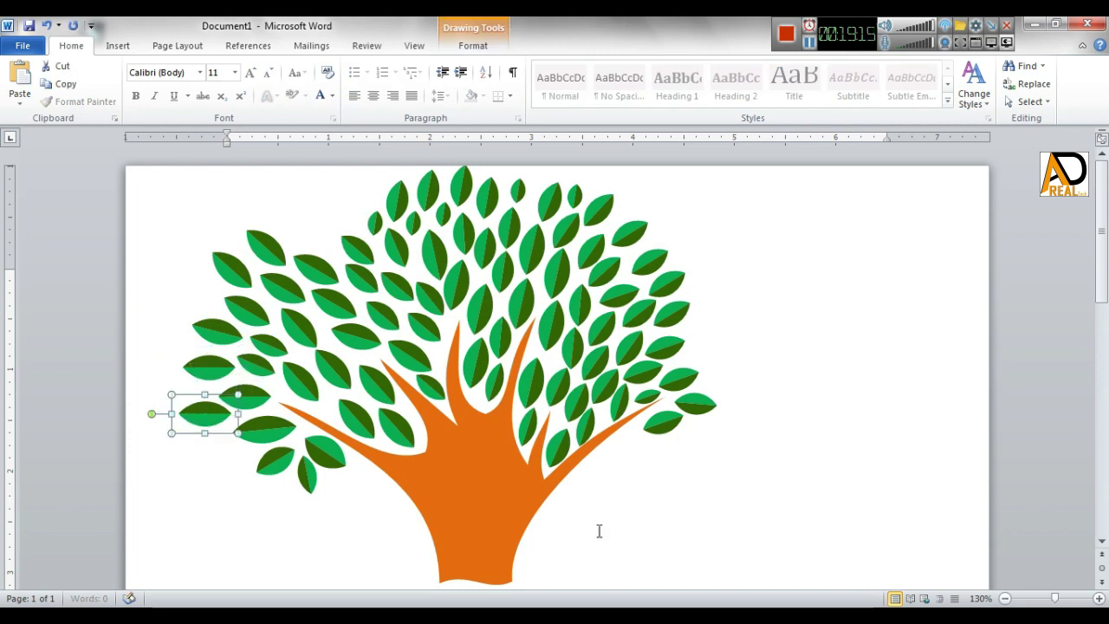
{"action": "left_click", "coordinate": [225, 525]}
- Shift a small leaf and a top leaf left into the crown's upper-left gaps
{"action": "left_click", "coordinate": [376, 241]}
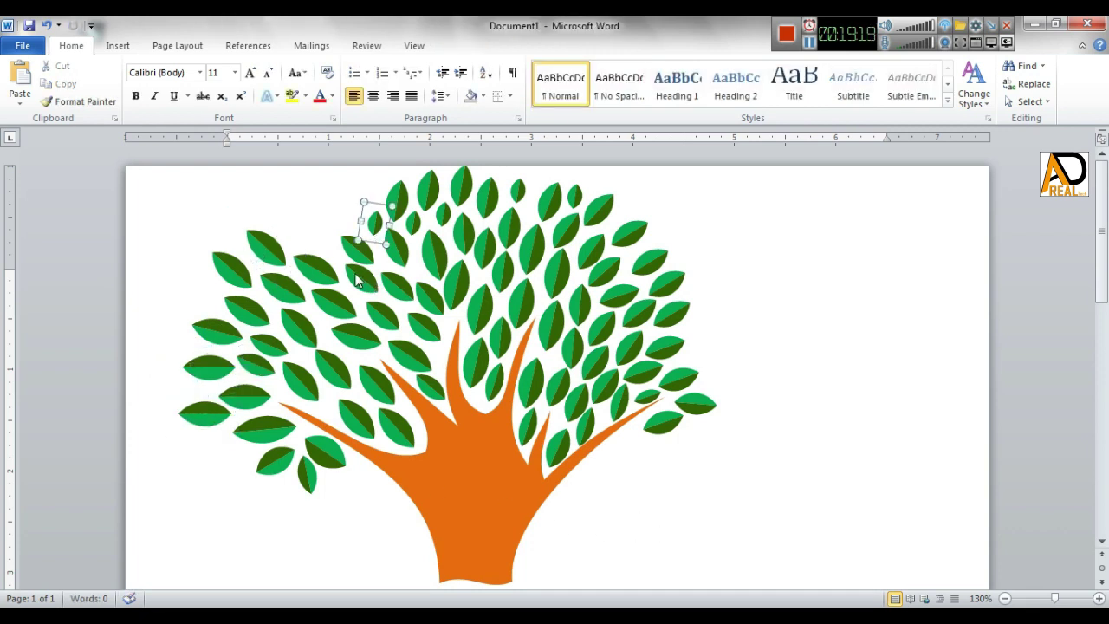
{"action": "mouse_move", "coordinate": [392, 243]}
{"action": "left_mouse_down"}
{"action": "mouse_move", "coordinate": [314, 256]}
{"action": "mouse_move", "coordinate": [329, 230]}
{"action": "left_mouse_up"}
{"action": "left_click", "coordinate": [376, 218]}
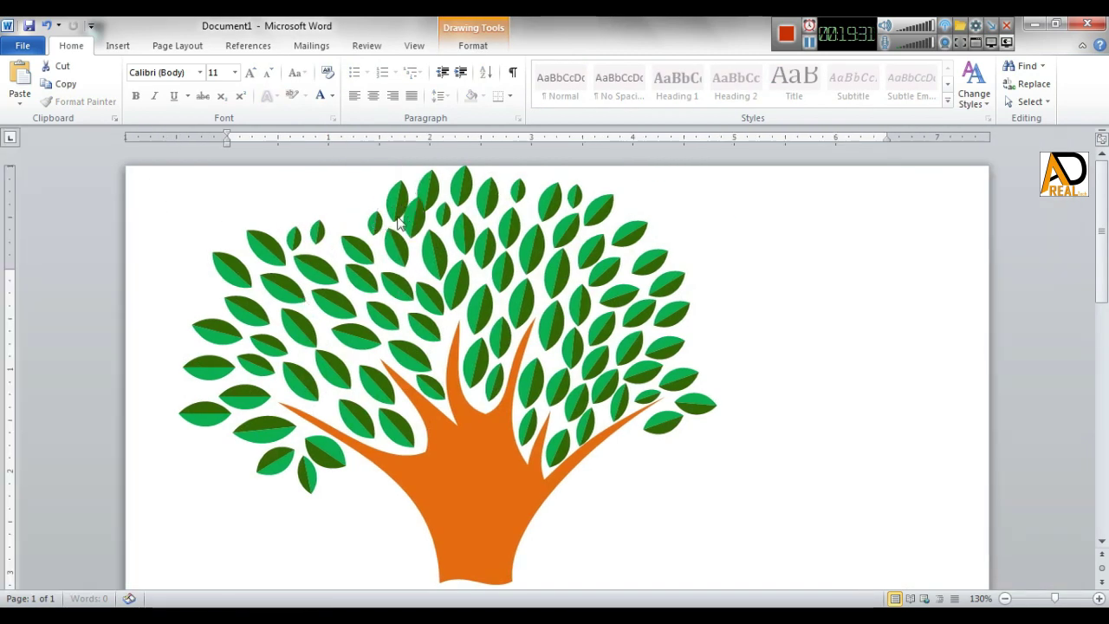
{"action": "mouse_move", "coordinate": [391, 212]}
{"action": "left_mouse_down"}
{"action": "mouse_move", "coordinate": [319, 201]}
{"action": "mouse_move", "coordinate": [340, 238]}
{"action": "mouse_move", "coordinate": [373, 223]}
{"action": "mouse_move", "coordinate": [364, 198]}
{"action": "left_mouse_up"}
{"action": "key", "text": "ctrl+z"}
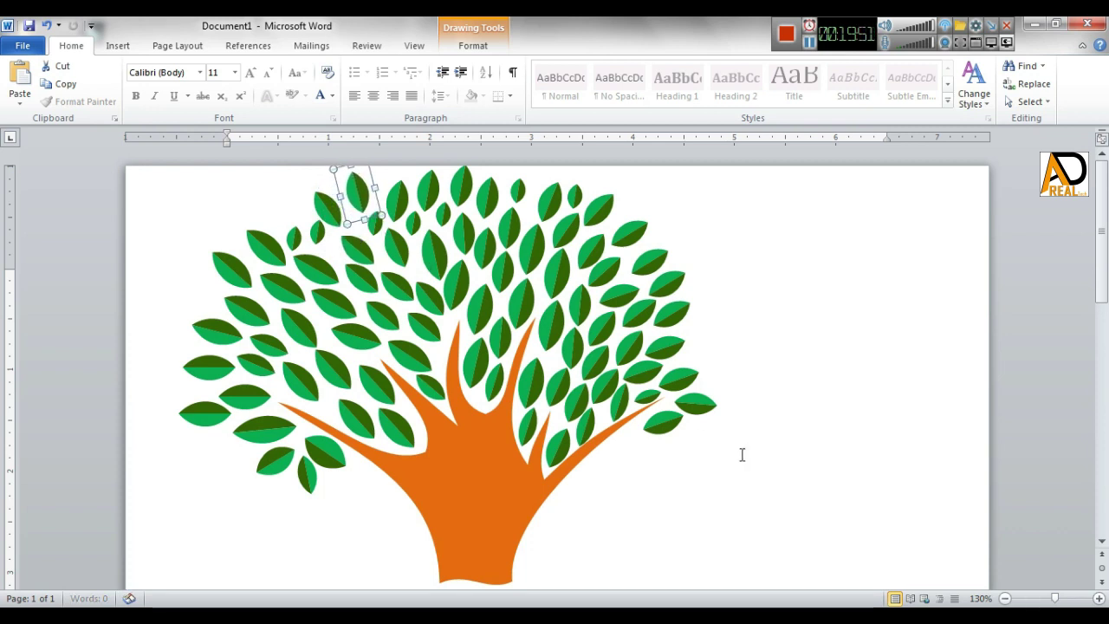
{"action": "left_click", "coordinate": [352, 555]}
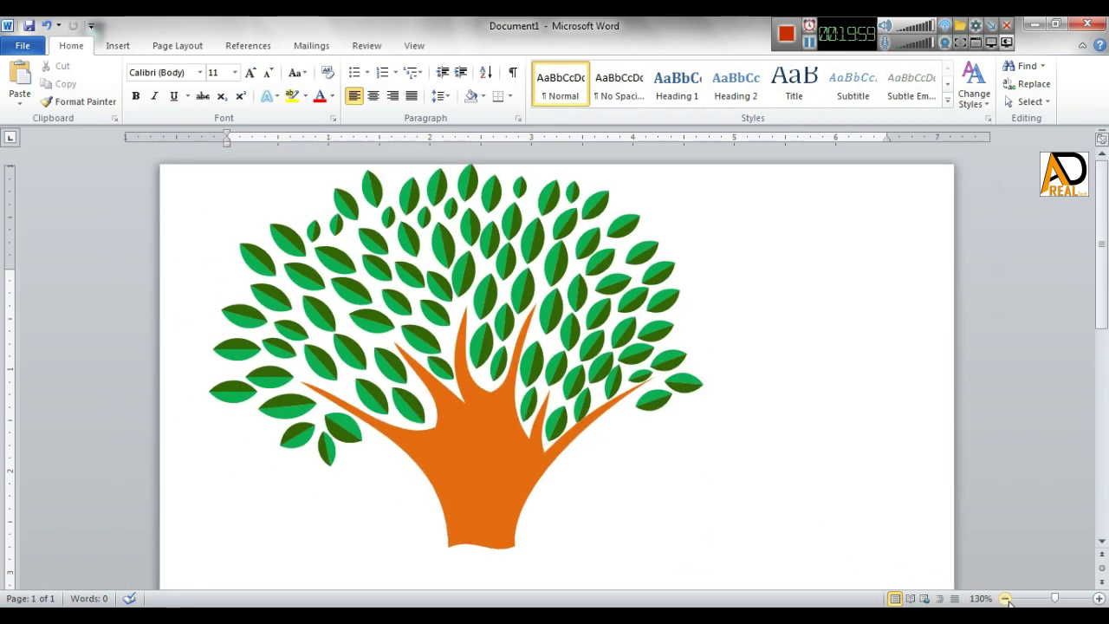
- Insert first-style WordArt below the trunk and replace its placeholder with 'Dabur'
{"action": "scroll", "coordinate": [635, 522], "scroll_direction": "down", "scroll_amount": 4}
{"action": "left_click", "coordinate": [545, 426]}
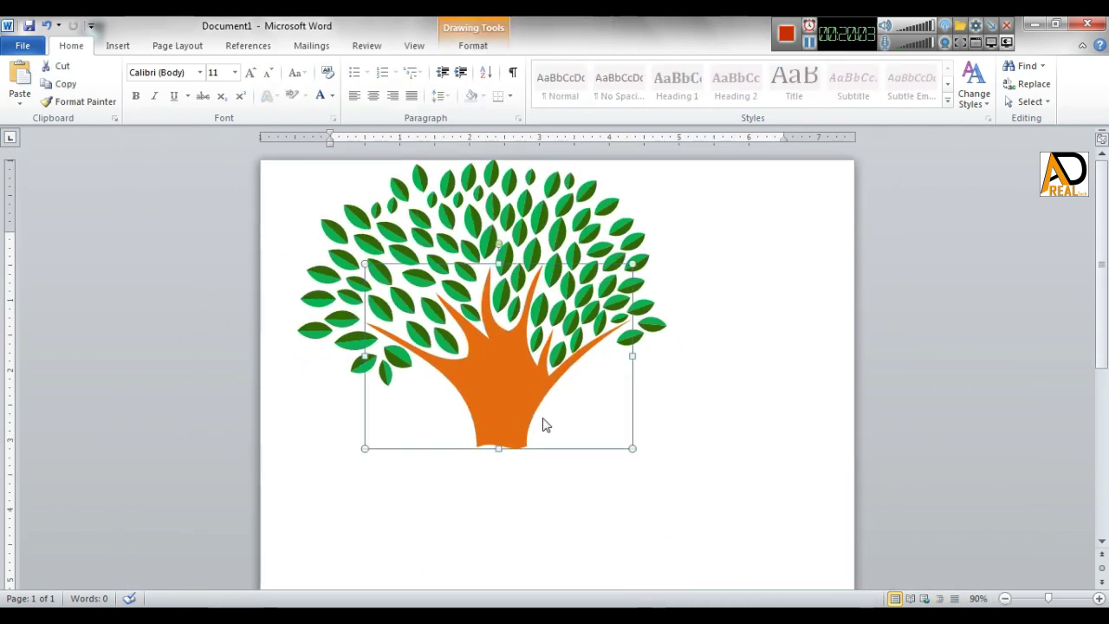
{"action": "key", "text": "Escape"}
{"action": "left_click", "coordinate": [118, 45]}
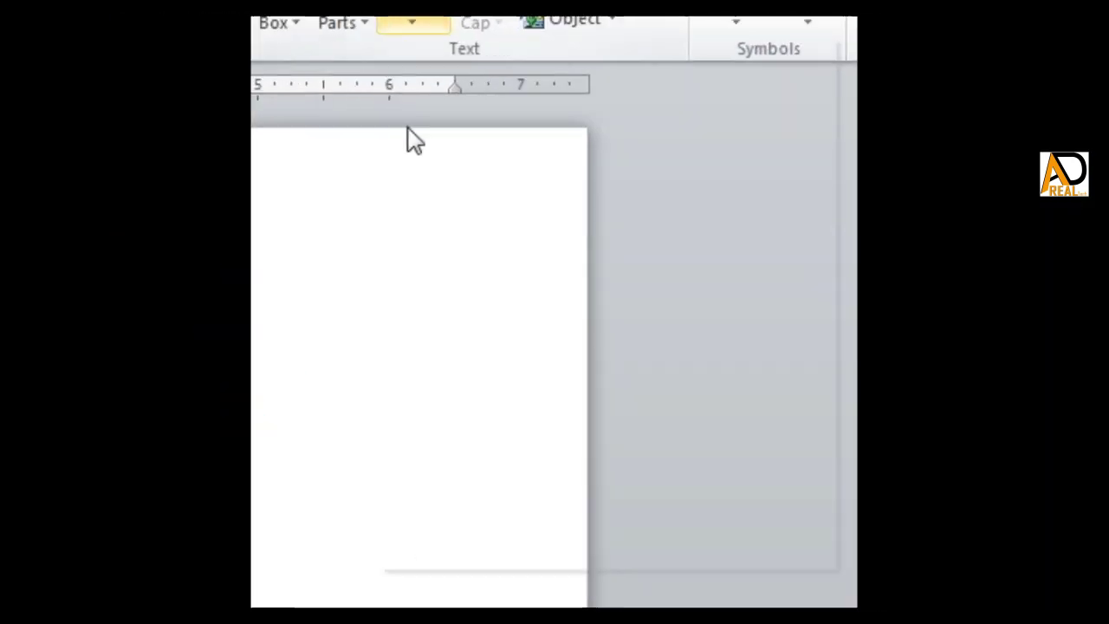
{"action": "left_click", "coordinate": [760, 82]}
{"action": "left_click", "coordinate": [351, 74]}
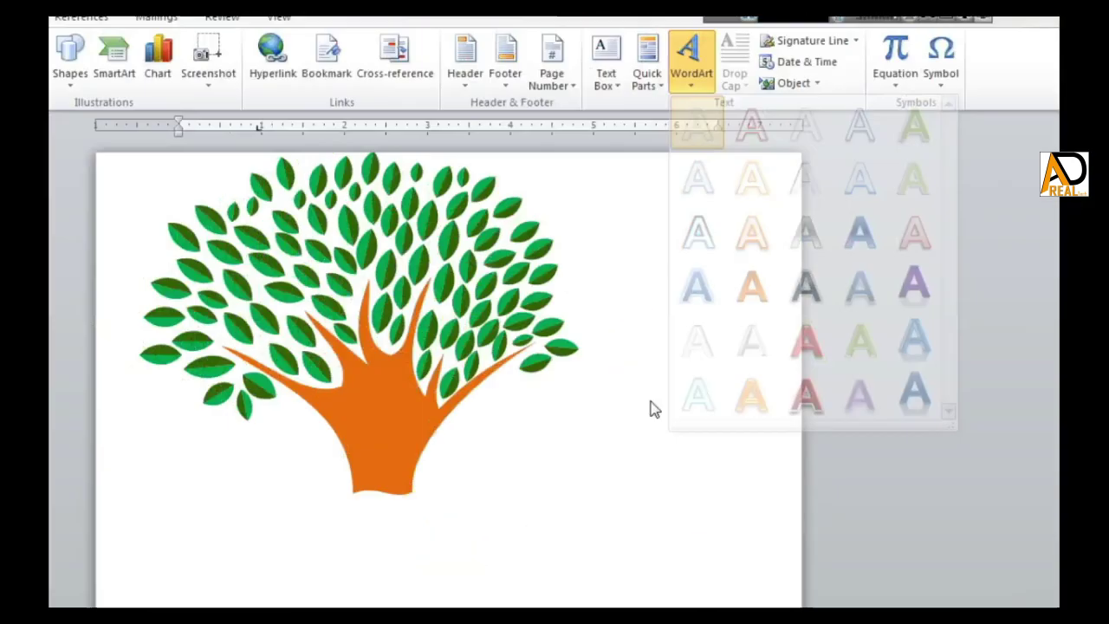
{"action": "key", "text": "BackSpace"}
{"action": "type", "text": "Da"}
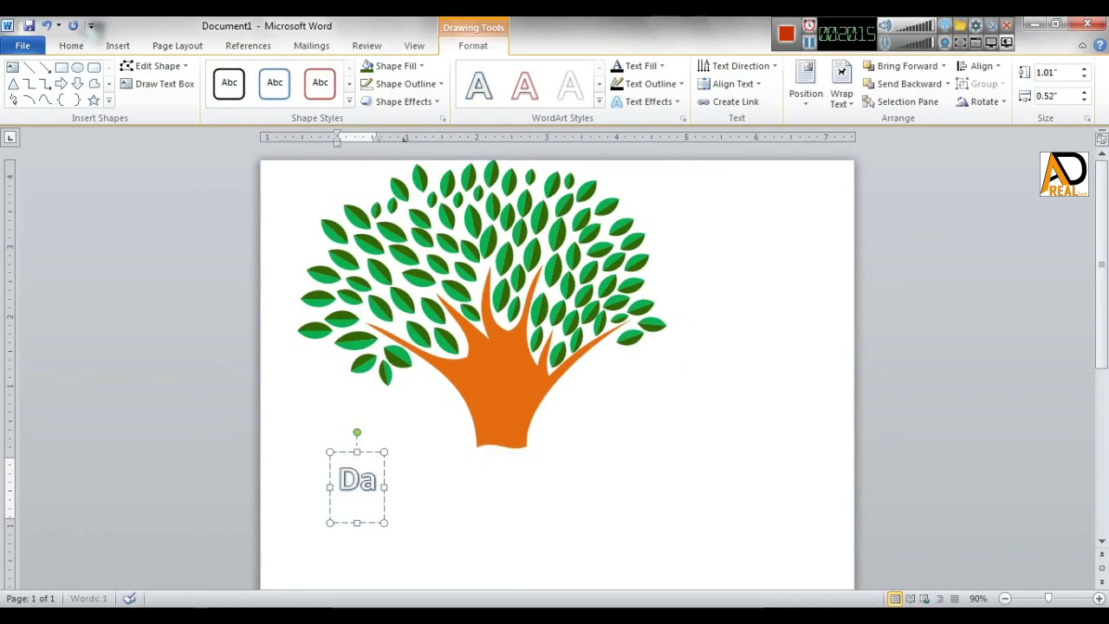
{"action": "type", "text": "bur"}
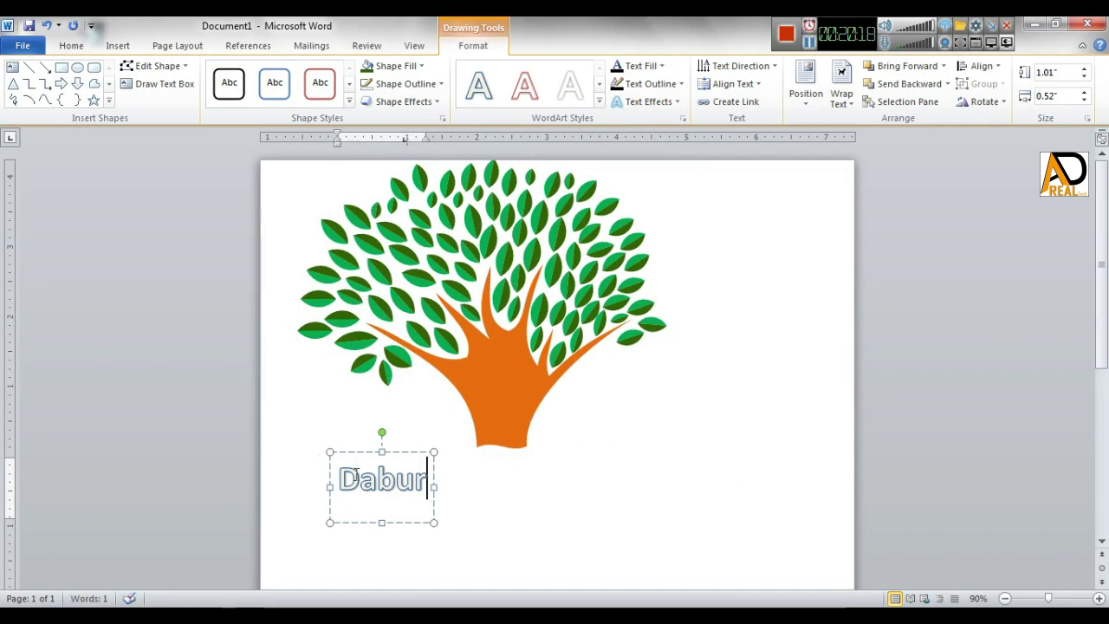
{"action": "left_click_drag", "start_coordinate": [344, 479], "coordinate": [433, 486]}
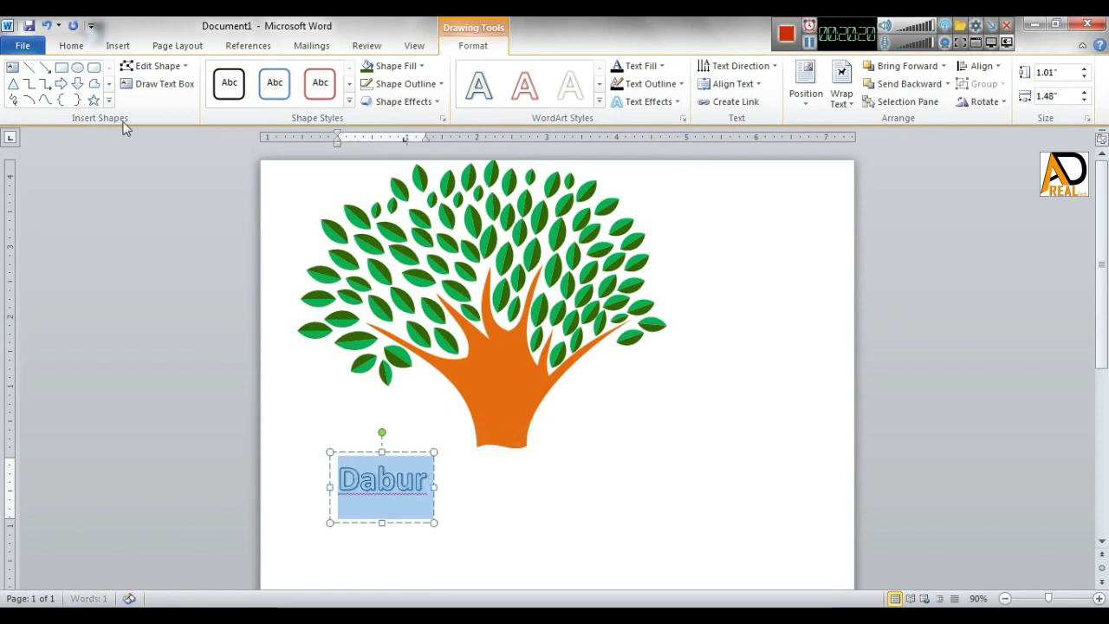
{"action": "left_click", "coordinate": [69, 46]}
- Format the Dabur text in Arial Black with dark green fill and no outline
{"action": "left_click", "coordinate": [199, 72]}
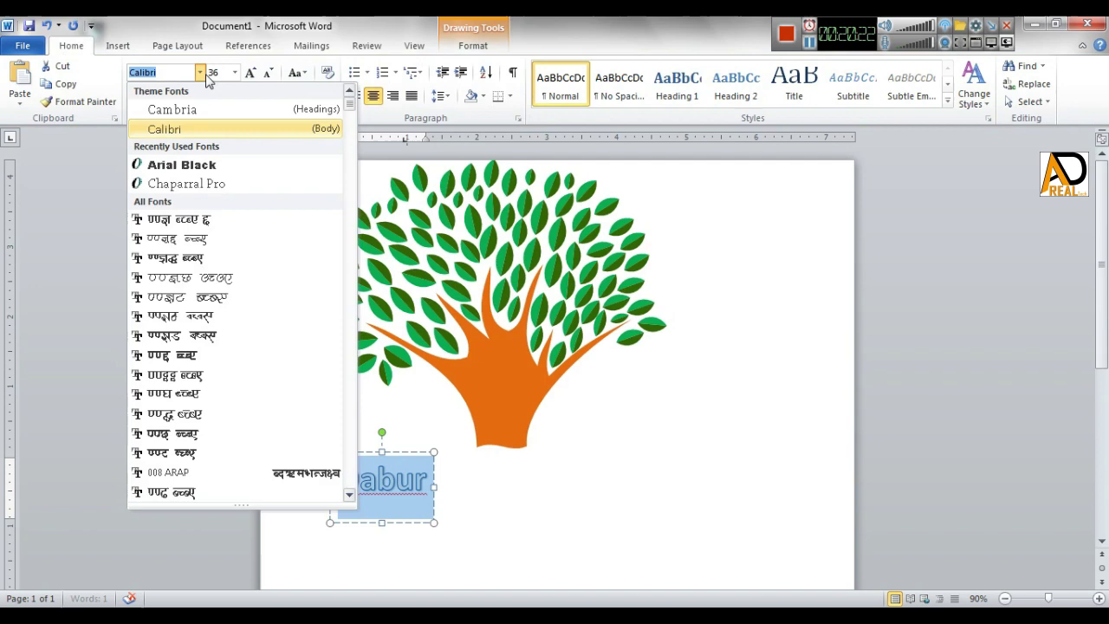
{"action": "left_click", "coordinate": [182, 164]}
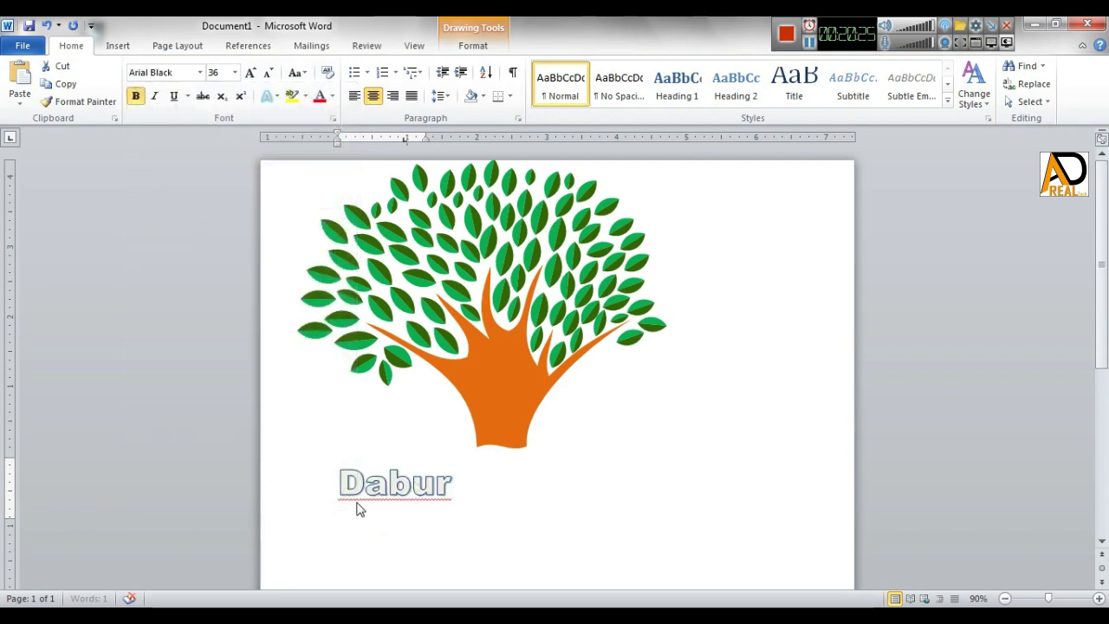
{"action": "double_click", "coordinate": [379, 492]}
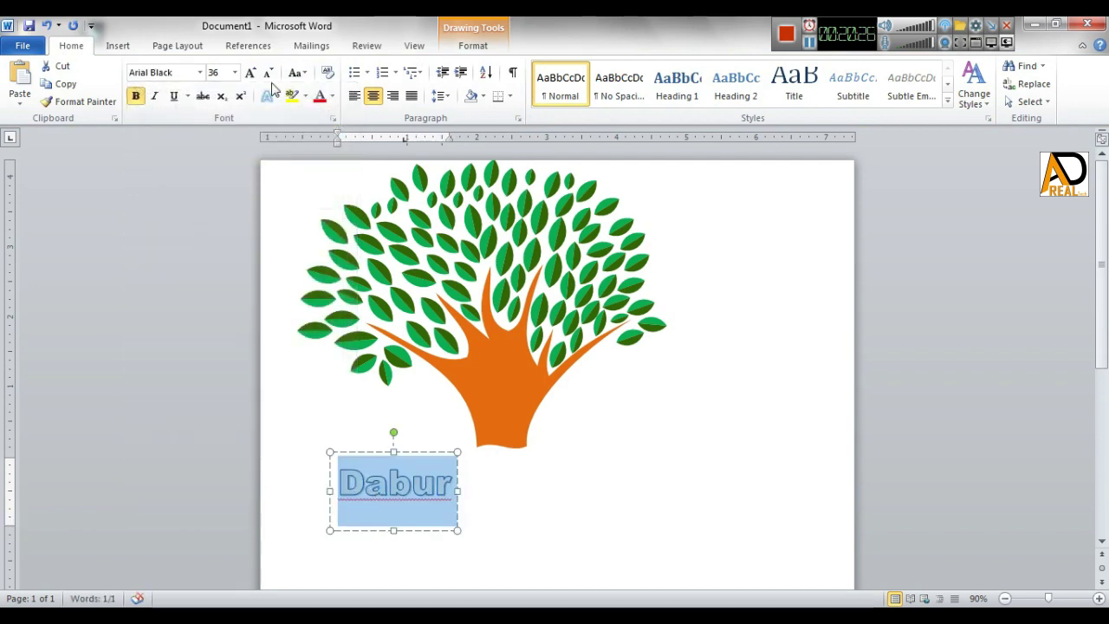
{"action": "left_click", "coordinate": [473, 46]}
{"action": "left_click", "coordinate": [659, 66]}
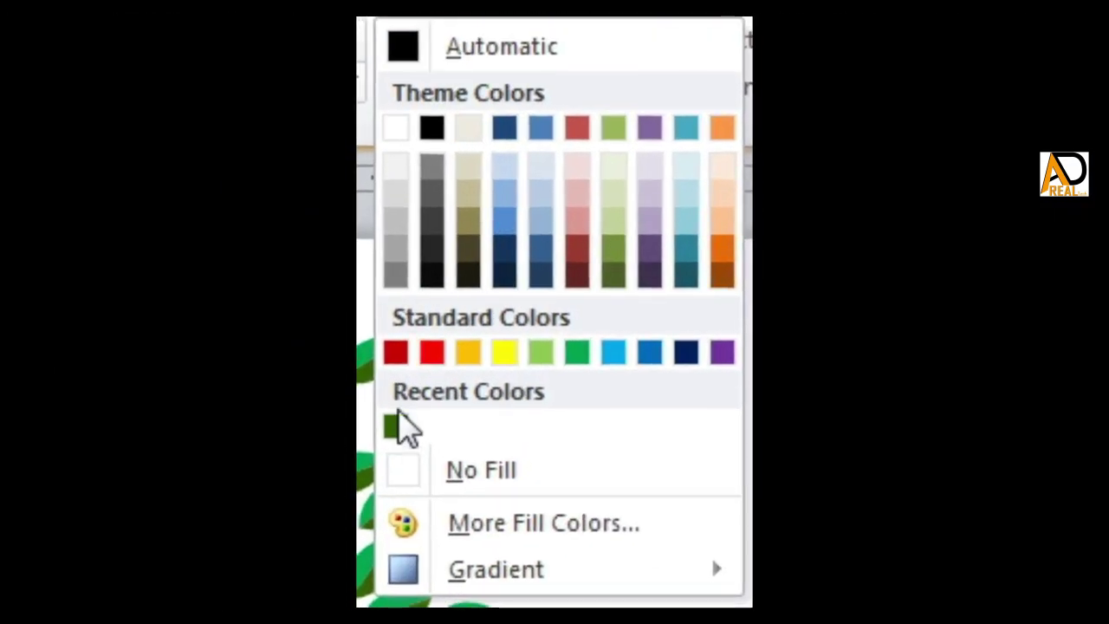
{"action": "left_click", "coordinate": [398, 424]}
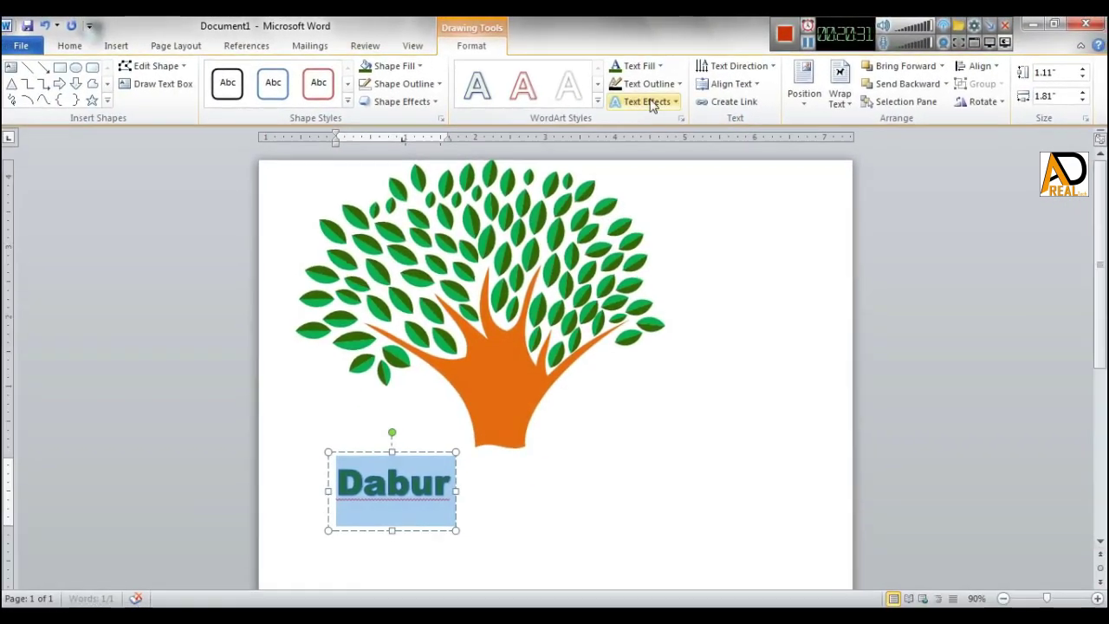
{"action": "left_click", "coordinate": [648, 77]}
{"action": "left_click", "coordinate": [517, 379]}
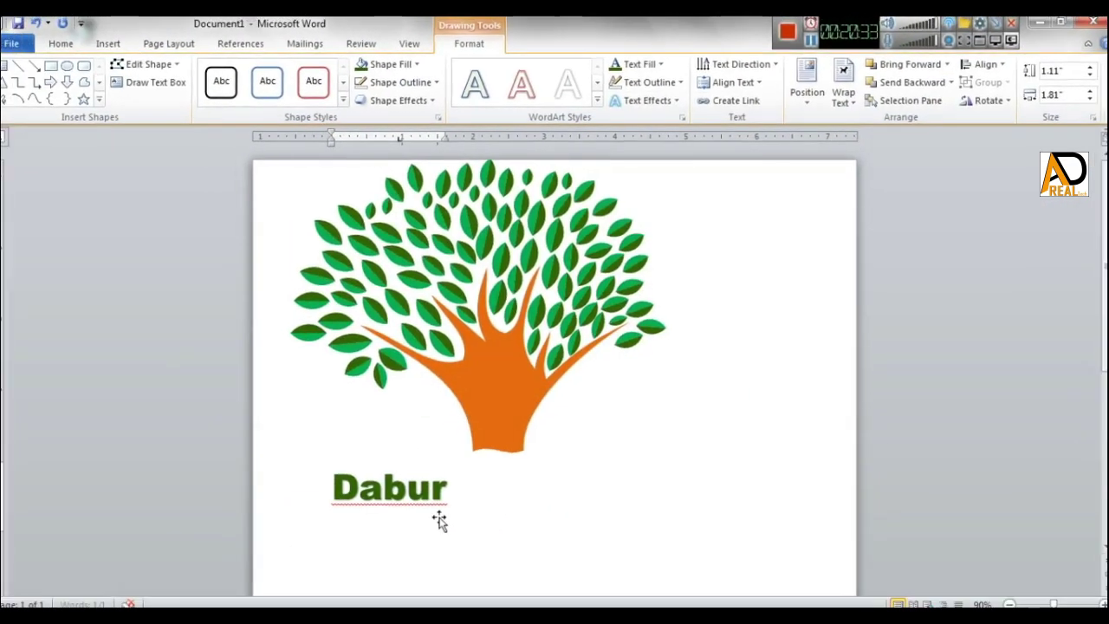
- Widen the label, centre it under the trunk, and enlarge its font two steps
{"action": "left_click_drag", "start_coordinate": [459, 491], "coordinate": [543, 492]}
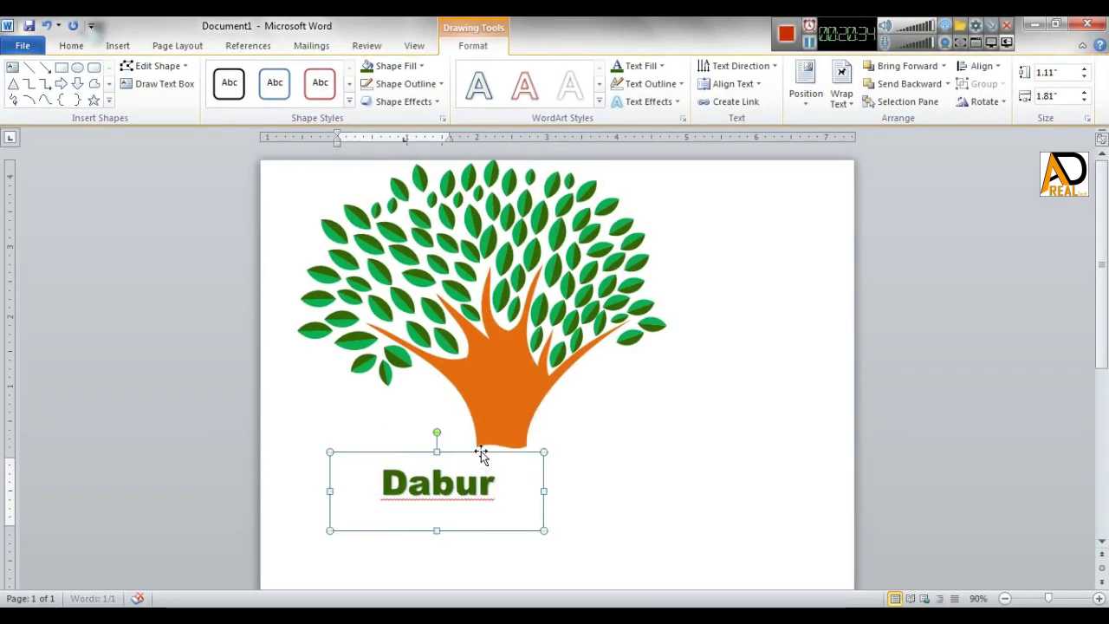
{"action": "left_click_drag", "start_coordinate": [482, 454], "coordinate": [559, 435]}
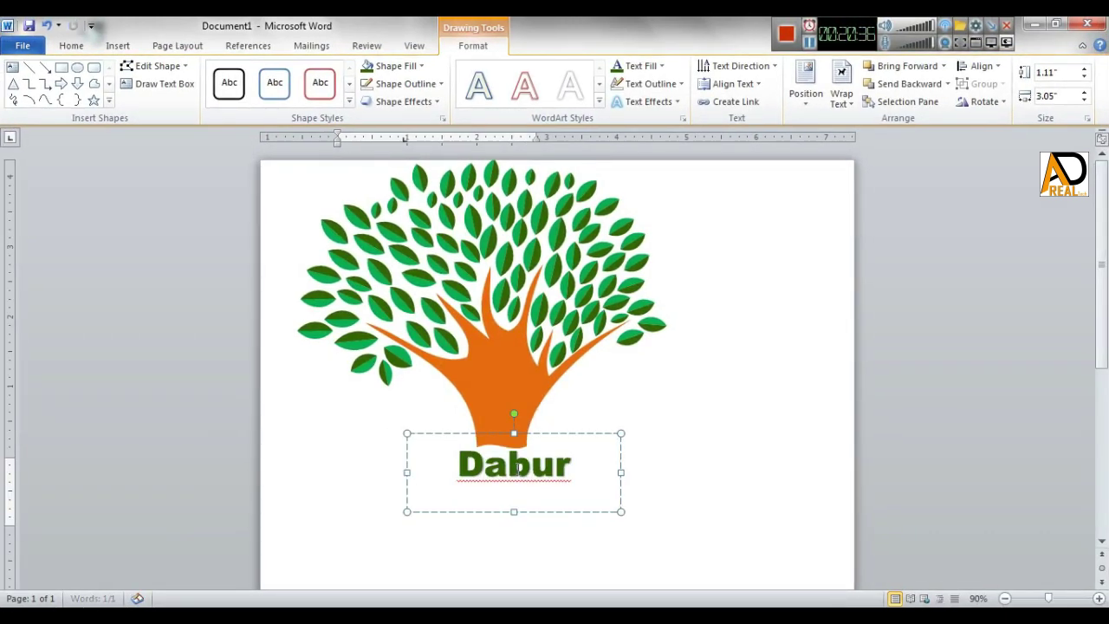
{"action": "key", "text": "ctrl+a"}
{"action": "key", "text": "ctrl+bracketright"}
{"action": "key", "text": "ctrl+bracketright"}
{"action": "key", "text": "ctrl+bracketright"}
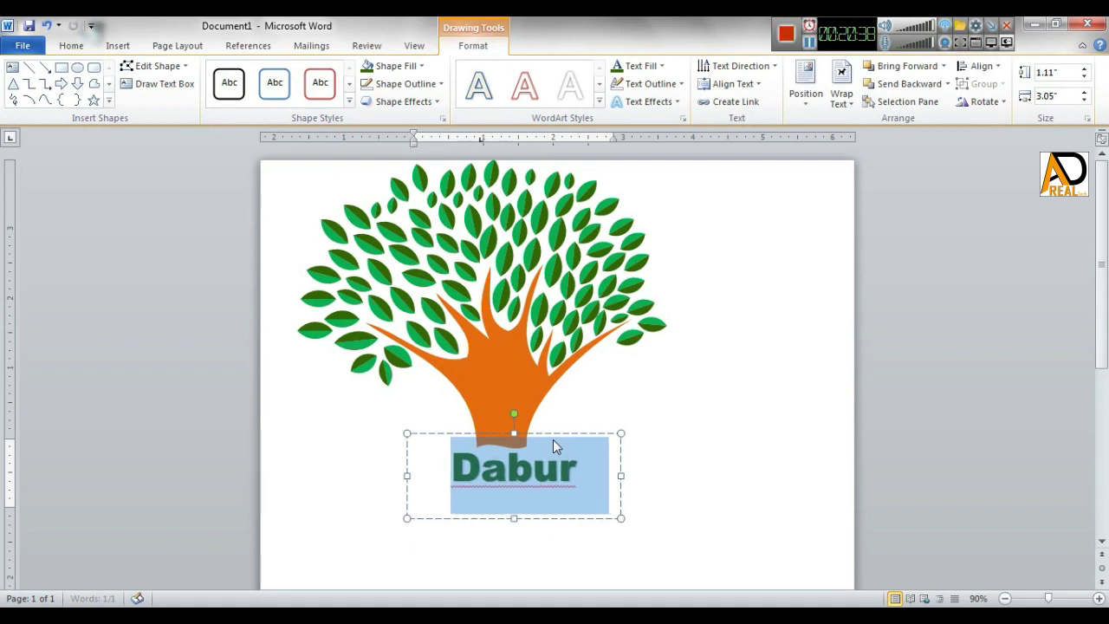
{"action": "key", "text": "ctrl+bracketright"}
{"action": "key", "text": "ctrl+bracketright"}
{"action": "key", "text": "ctrl+bracketright"}
{"action": "key", "text": "ctrl+bracketright"}
{"action": "key", "text": "ctrl+bracketright"}
{"action": "key", "text": "ctrl+bracketright"}
{"action": "key", "text": "ctrl+bracketright"}
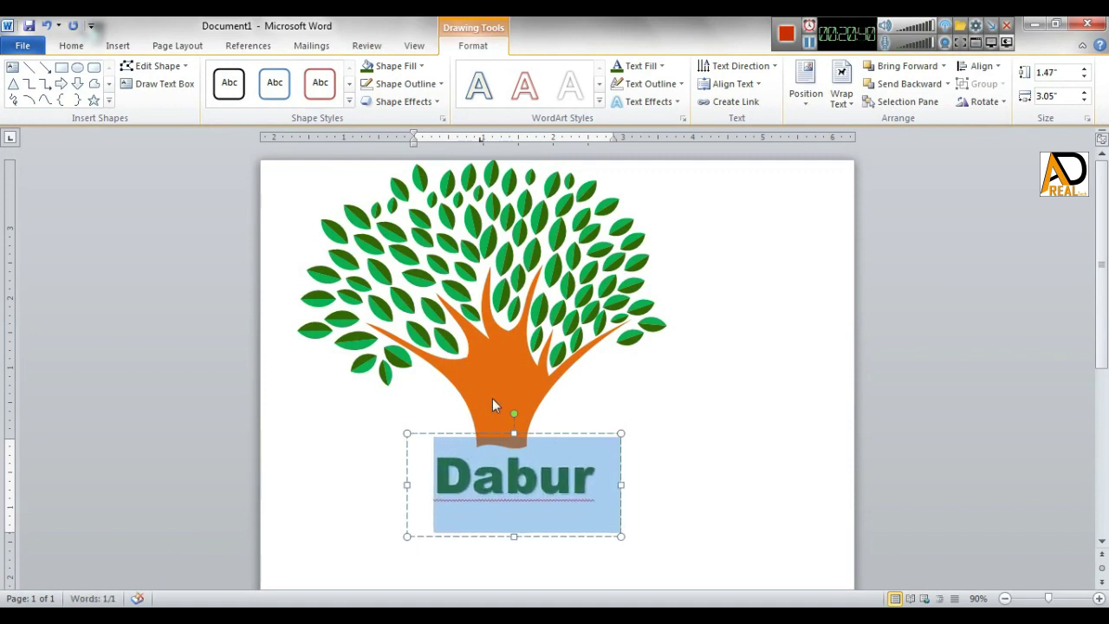
{"action": "left_click_drag", "start_coordinate": [560, 439], "coordinate": [554, 421]}
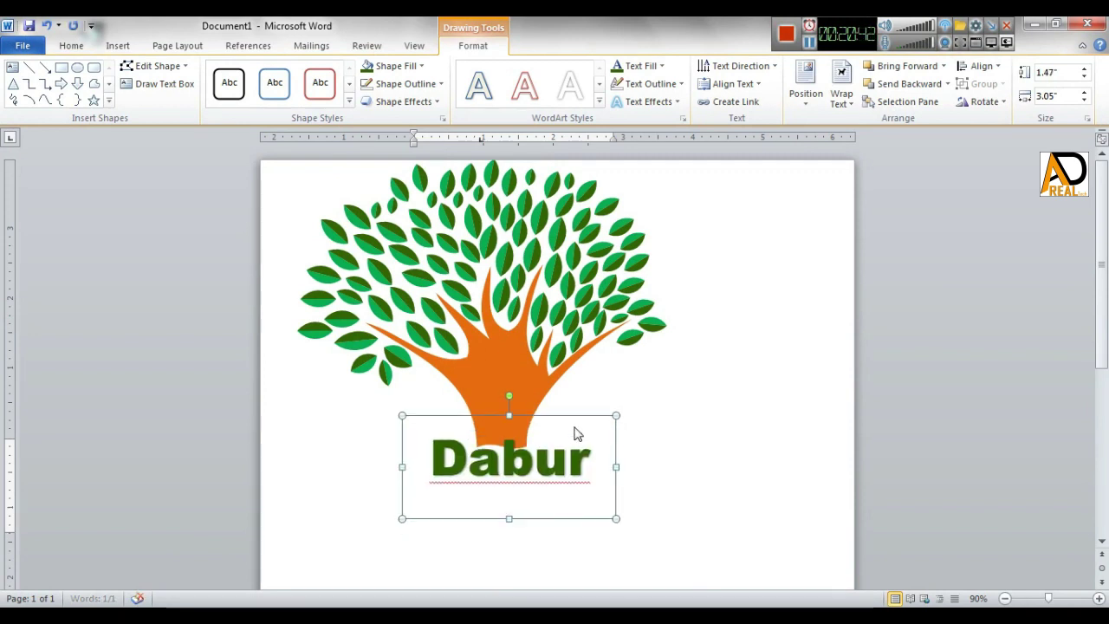